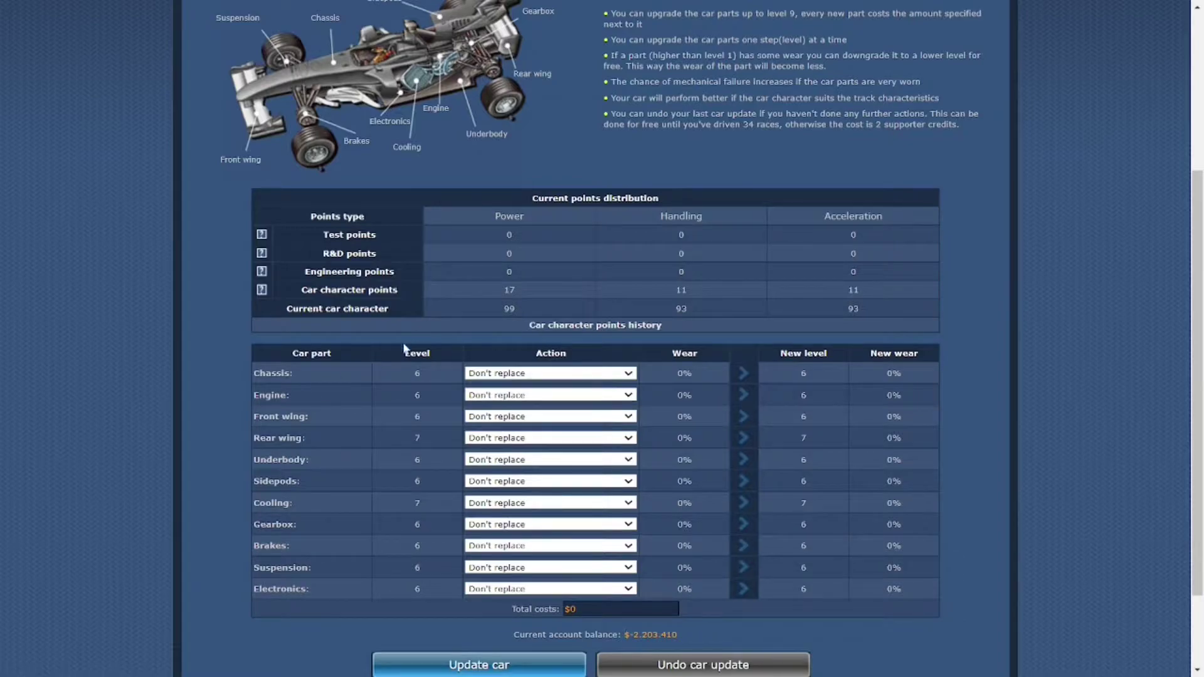
Step: Check the engine's available replacement and downgrade options on the car update page
click(488, 400)
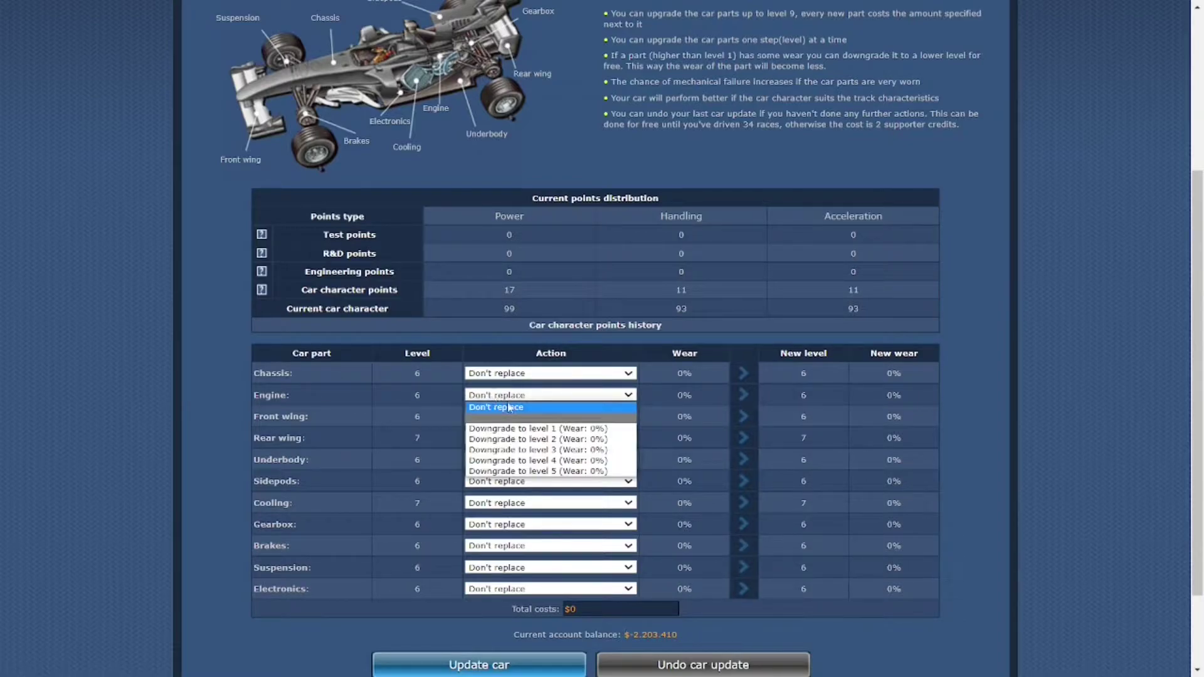
click(443, 402)
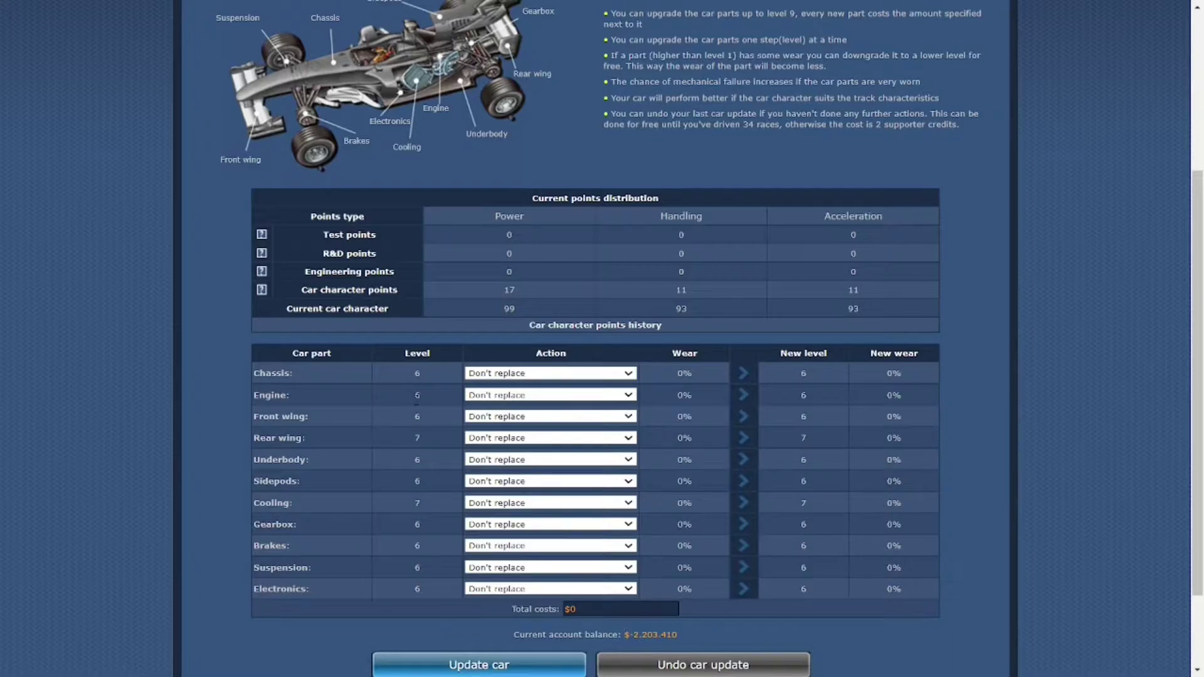
click(417, 414)
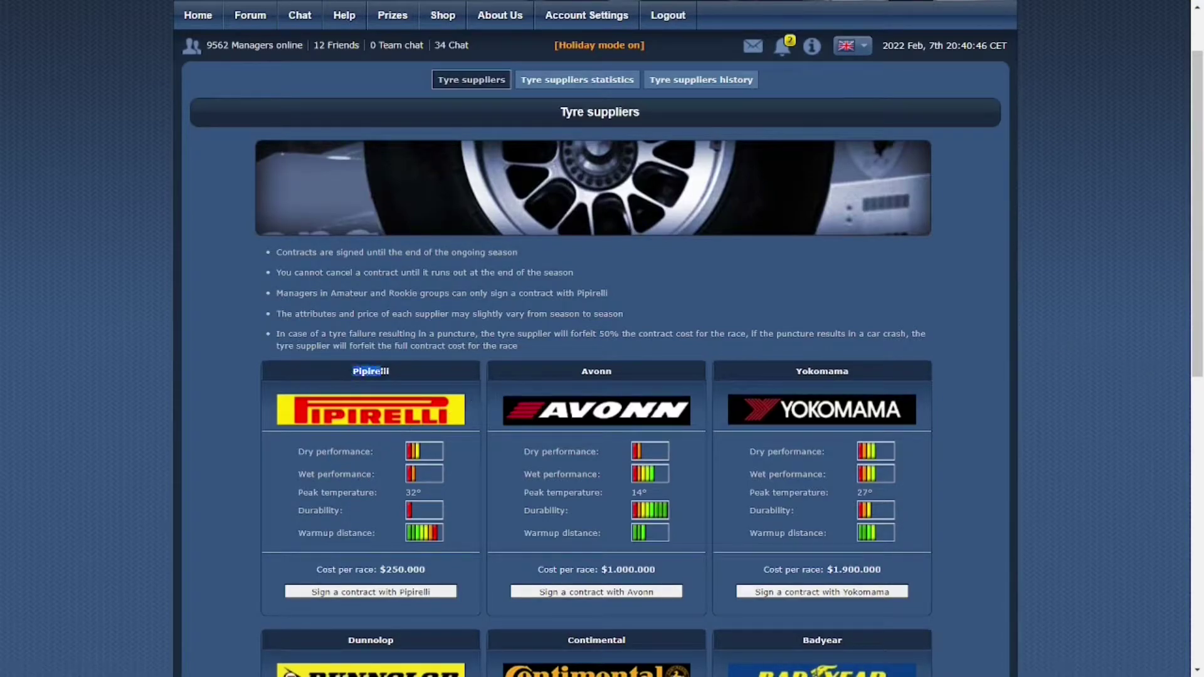
Step: Compare the tyre suppliers and sign a contract with Pipirelli until the end of the season
scroll(409, 370, down, 3)
scroll(411, 373, down, 1)
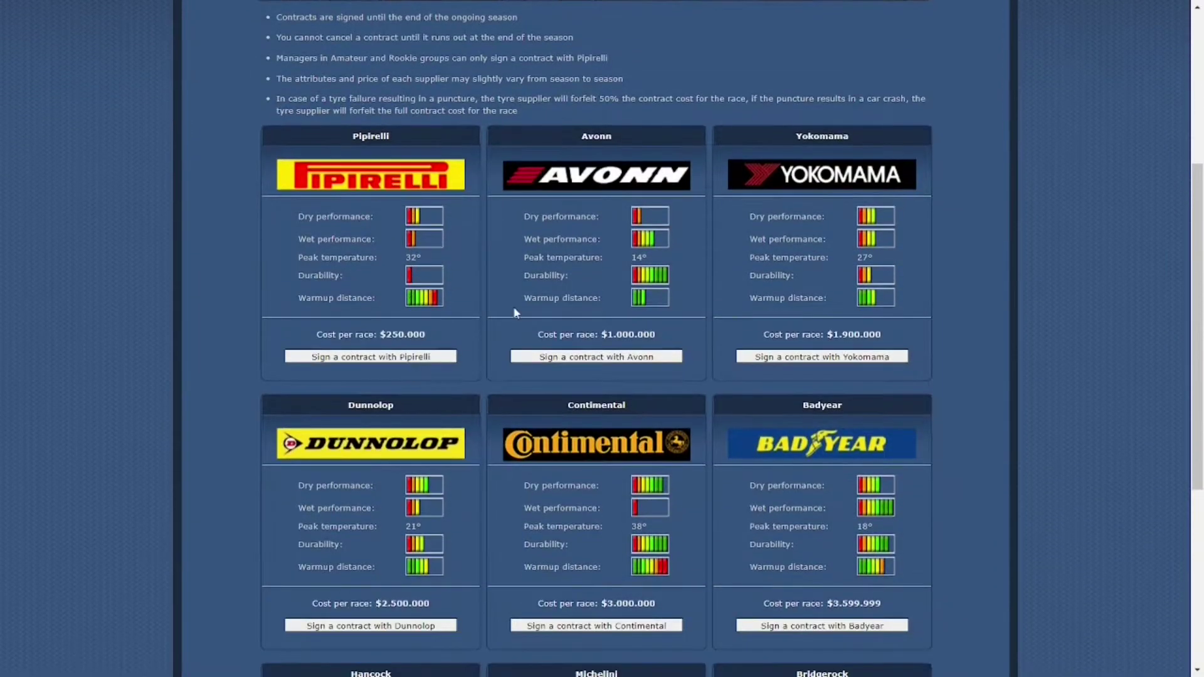
drag(374, 336, 420, 332)
click(420, 331)
scroll(399, 329, up, 1)
scroll(399, 329, down, 1)
scroll(399, 329, down, 3)
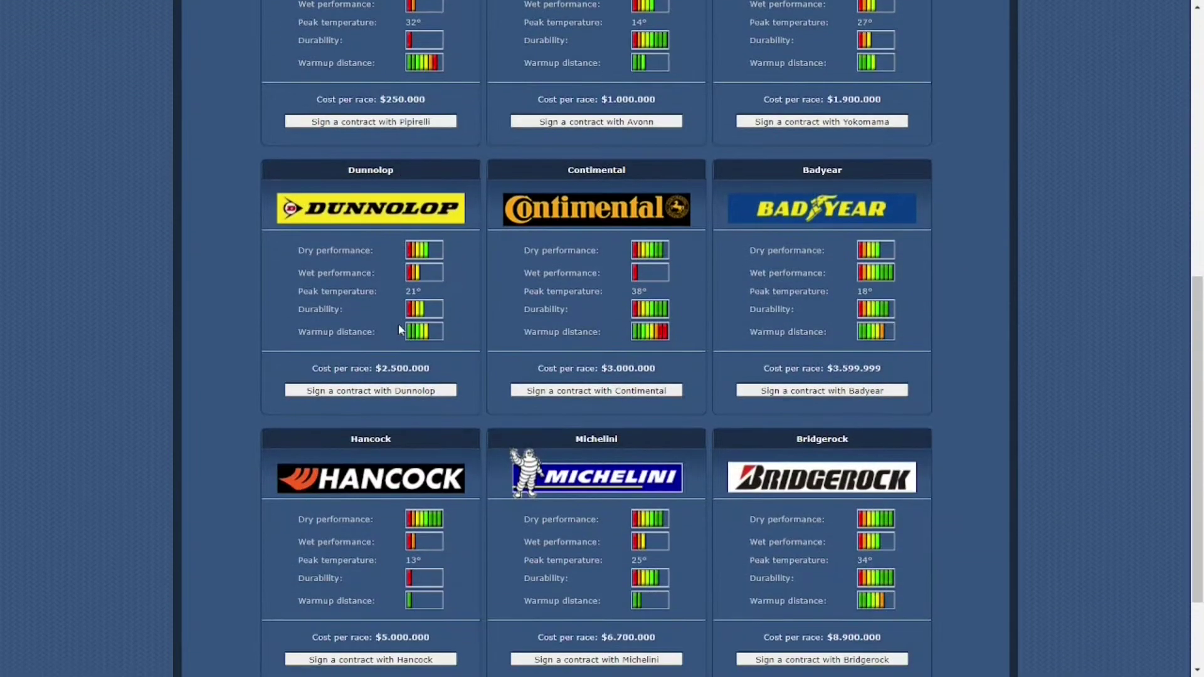
scroll(398, 324, up, 4)
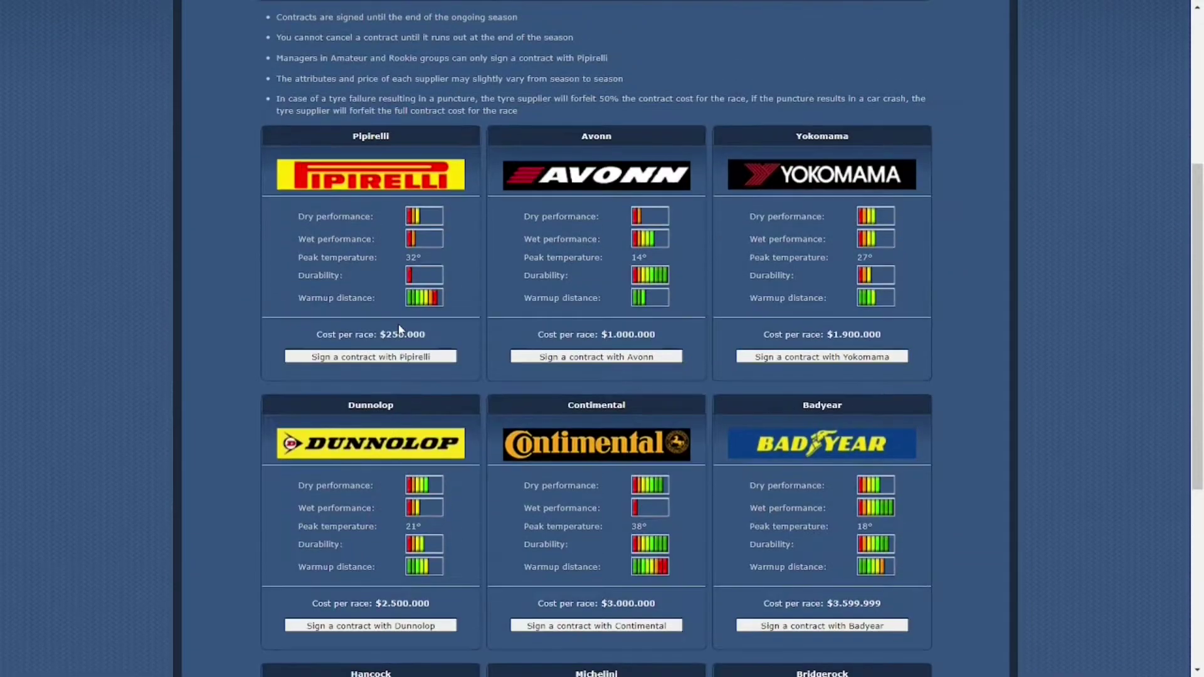
scroll(396, 322, up, 1)
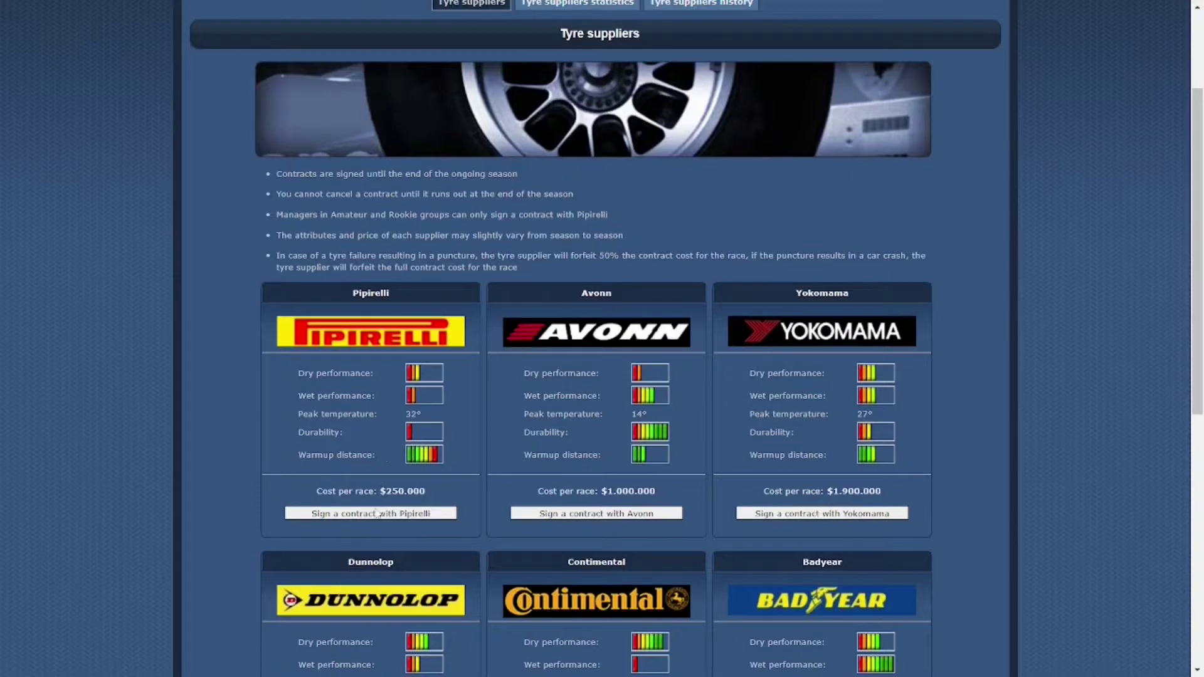
click(379, 515)
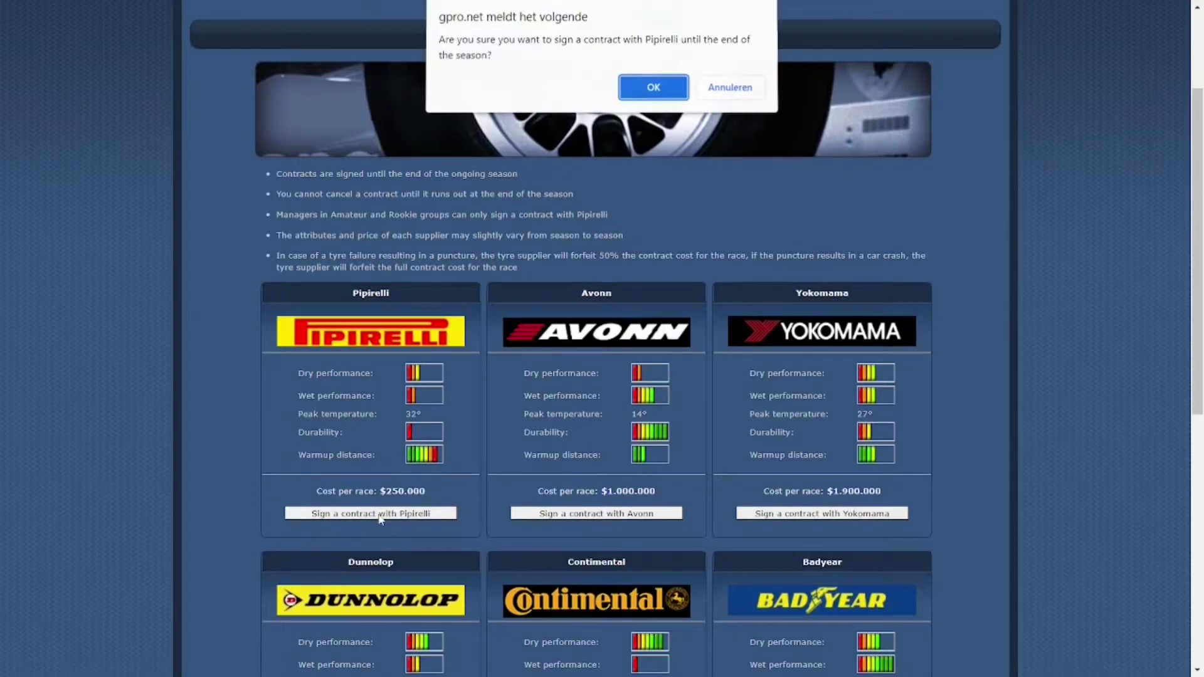
click(653, 91)
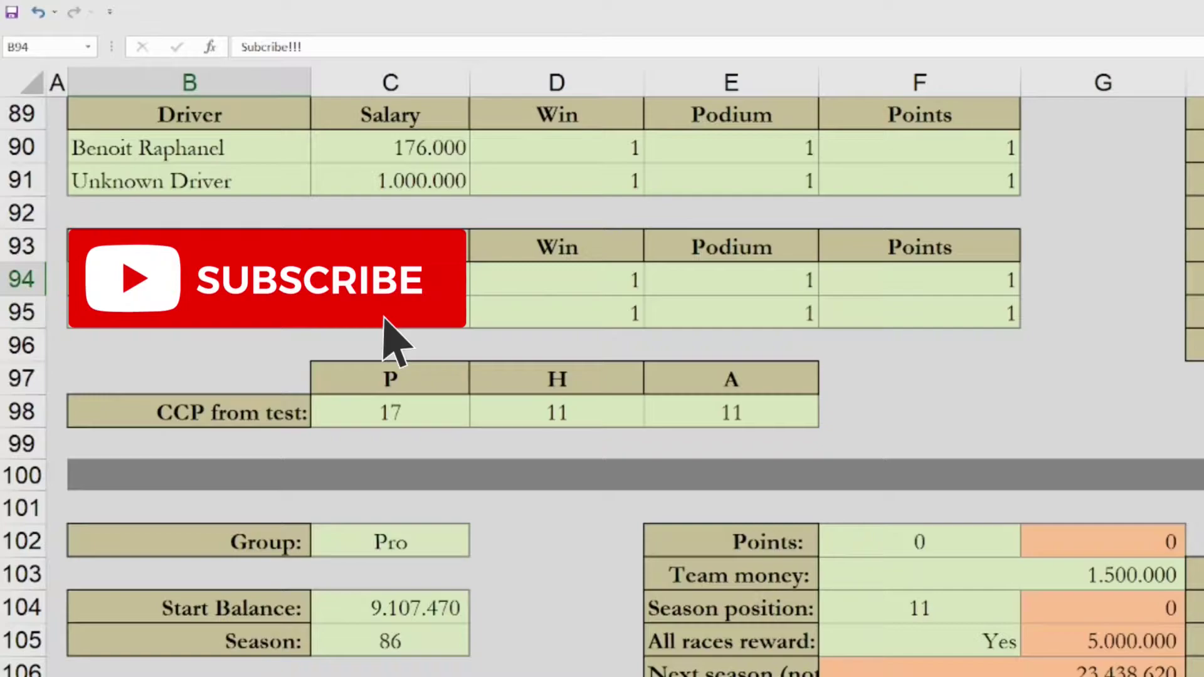
Step: In the Excel planner, review the driver and tech director salaries and the Kyalami race's debits, tyres, sponsor and qualifying entries
click(345, 178)
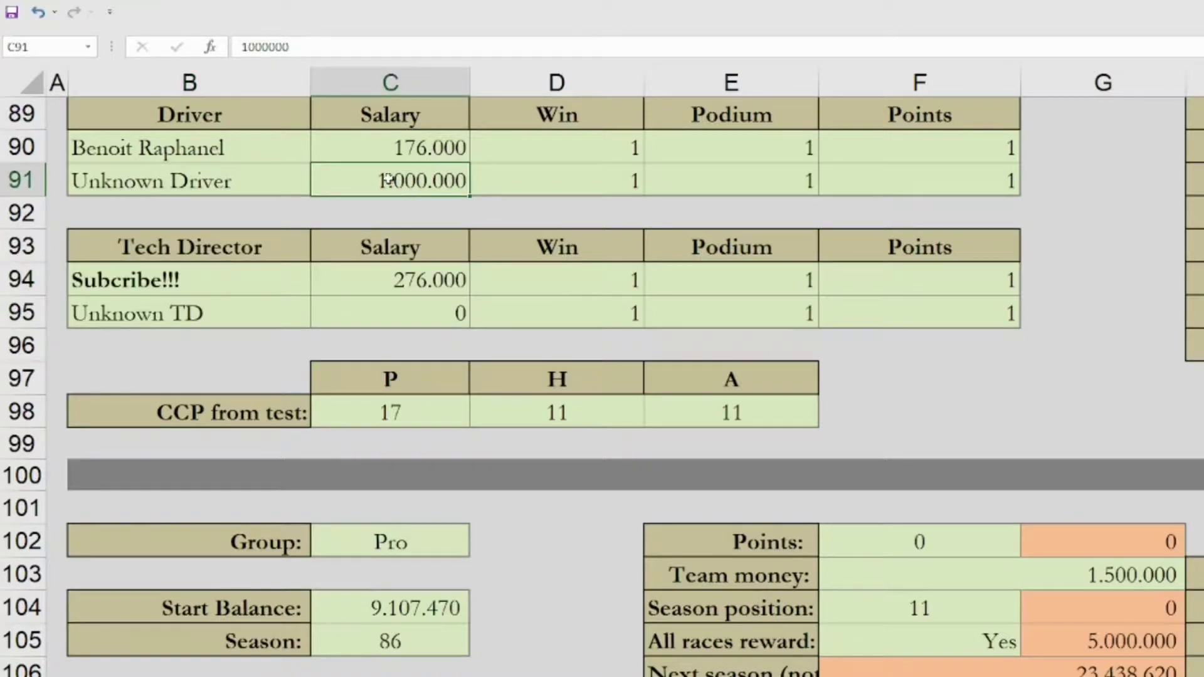
click(274, 317)
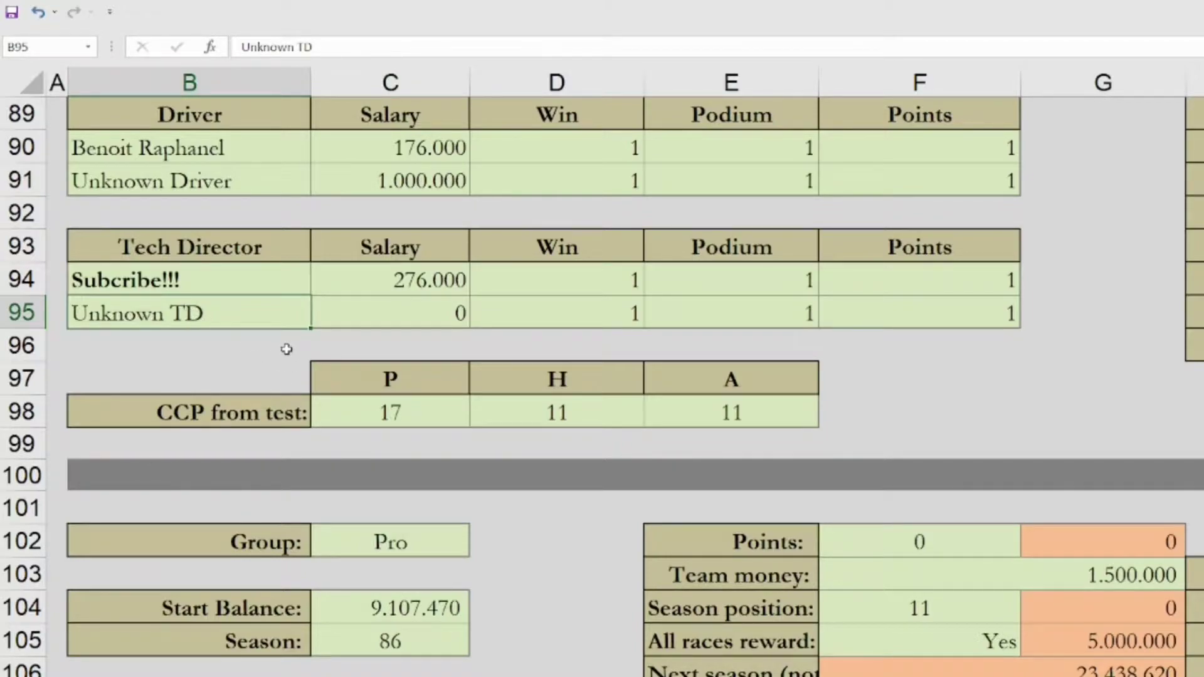
click(397, 304)
scroll(410, 361, down, 1)
scroll(411, 360, down, 3)
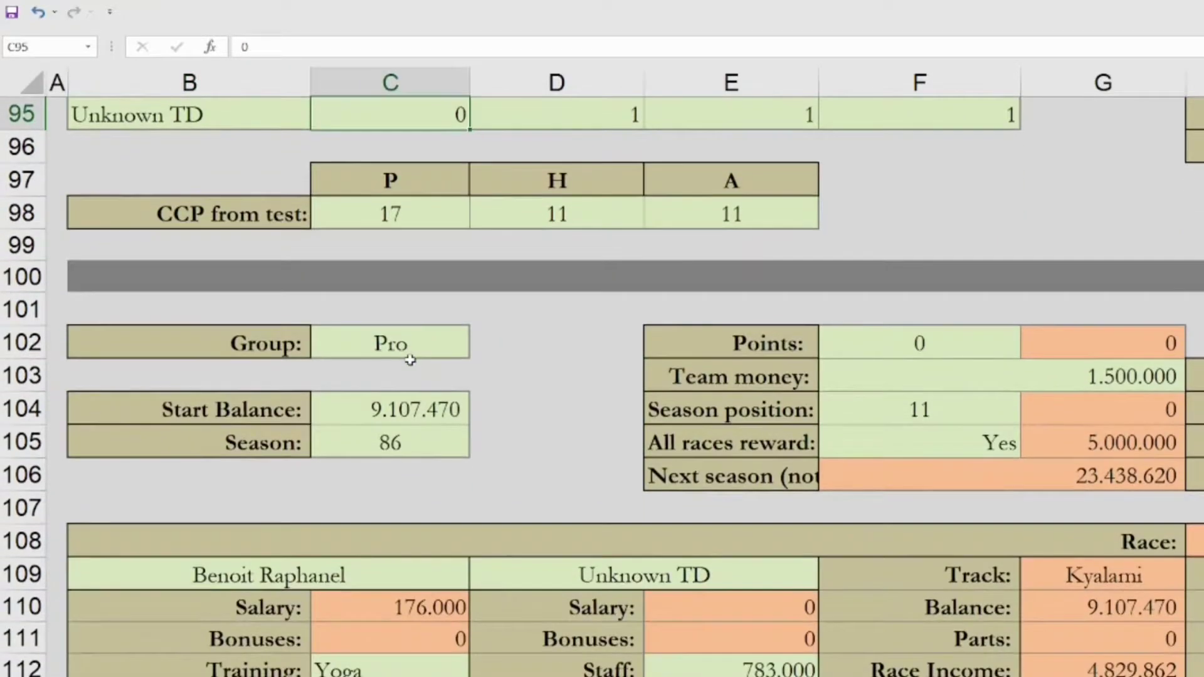
scroll(411, 360, down, 1)
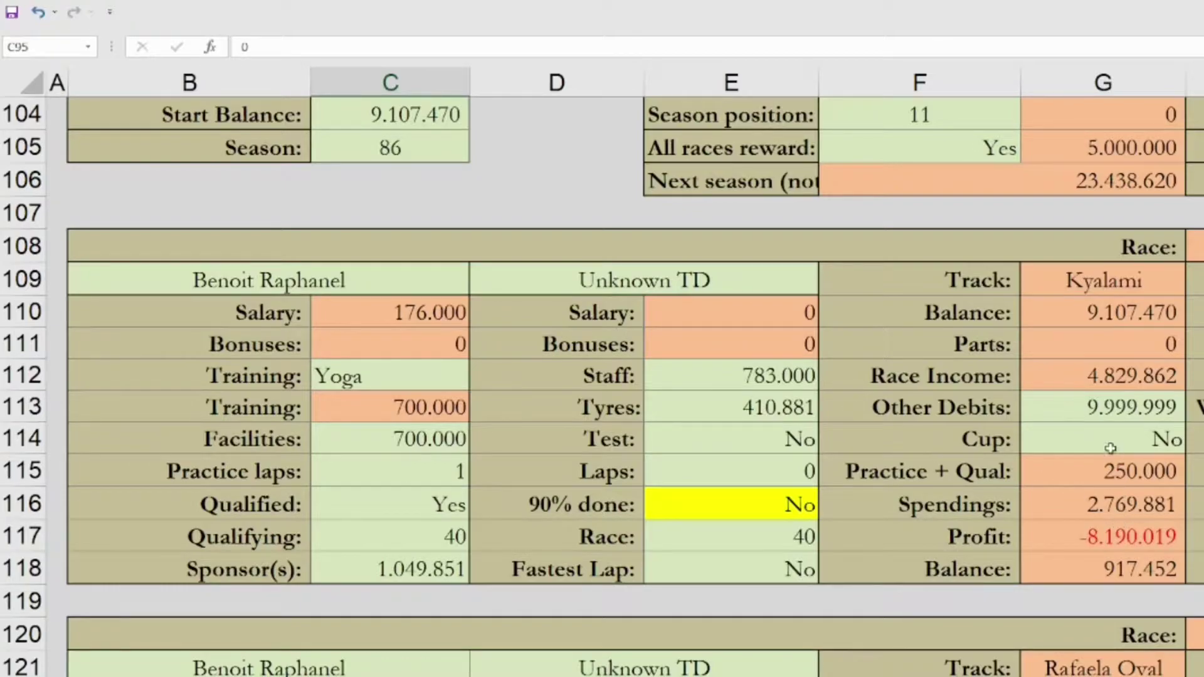
click(1098, 409)
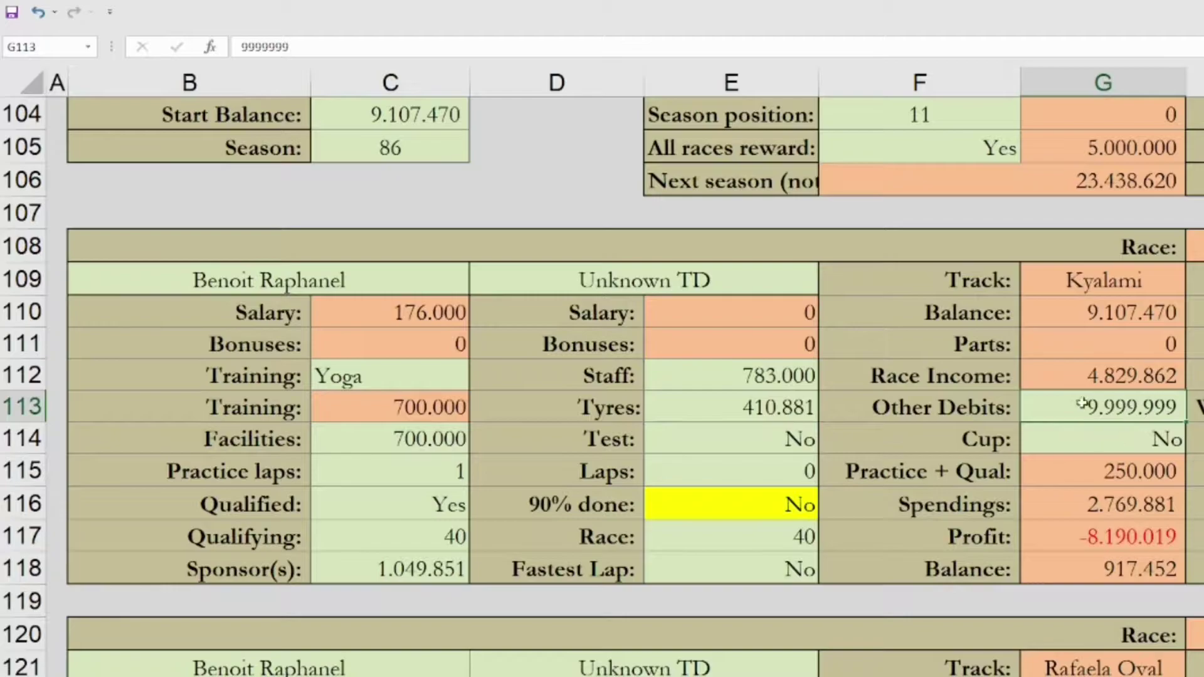
click(757, 411)
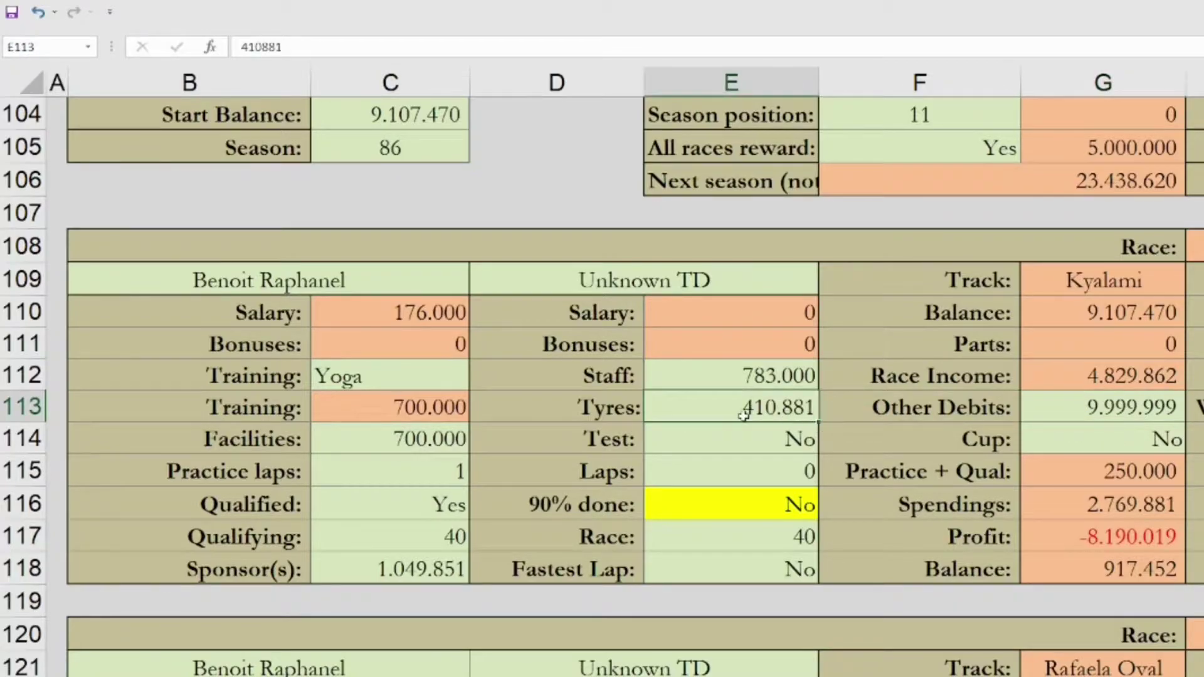
scroll(754, 411, down, 1)
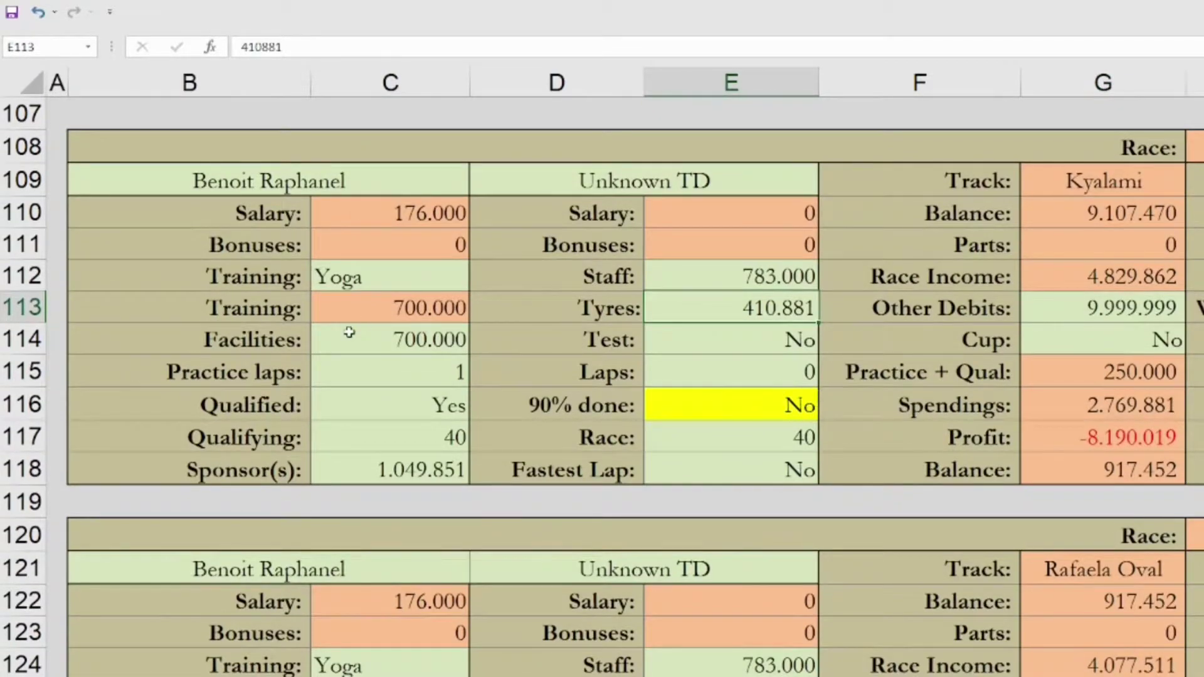
click(400, 472)
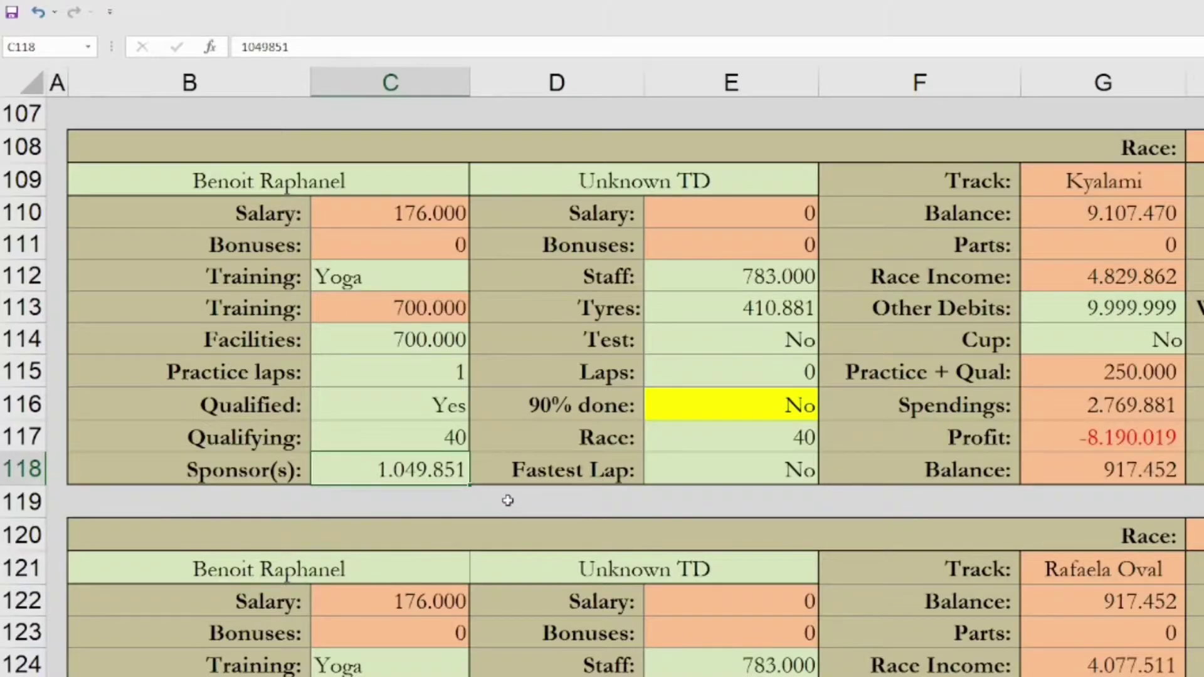
click(409, 438)
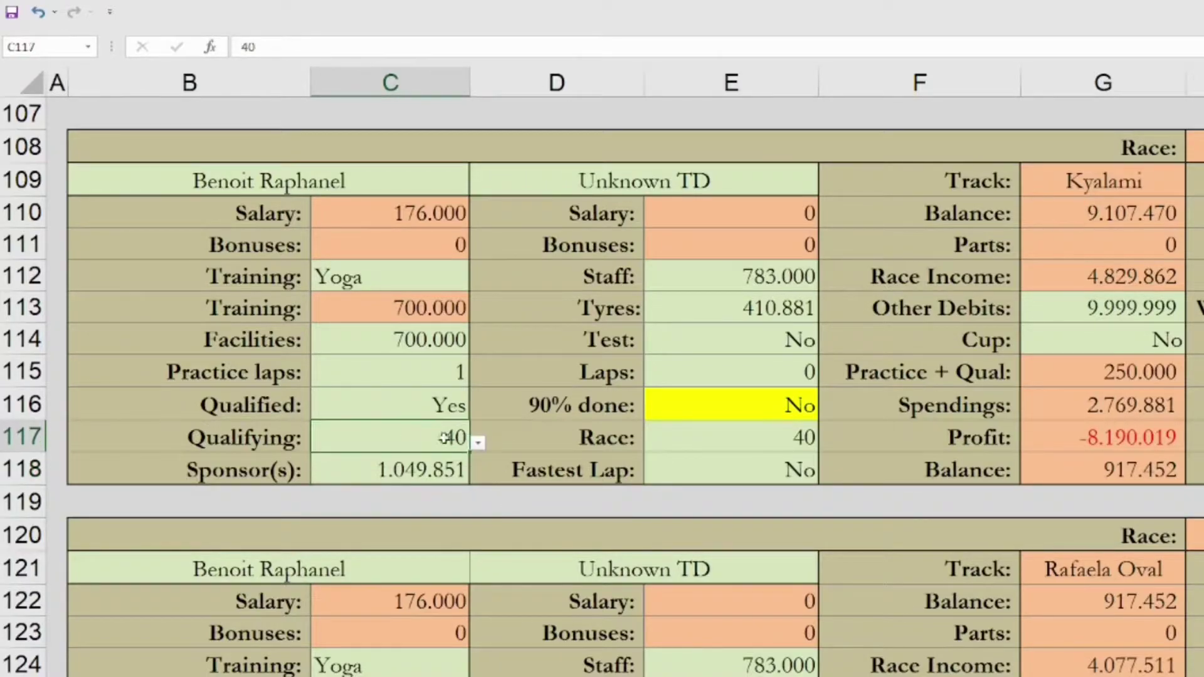
Step: Try 39 as the race position for Kyalami, and set it back to 40
click(768, 440)
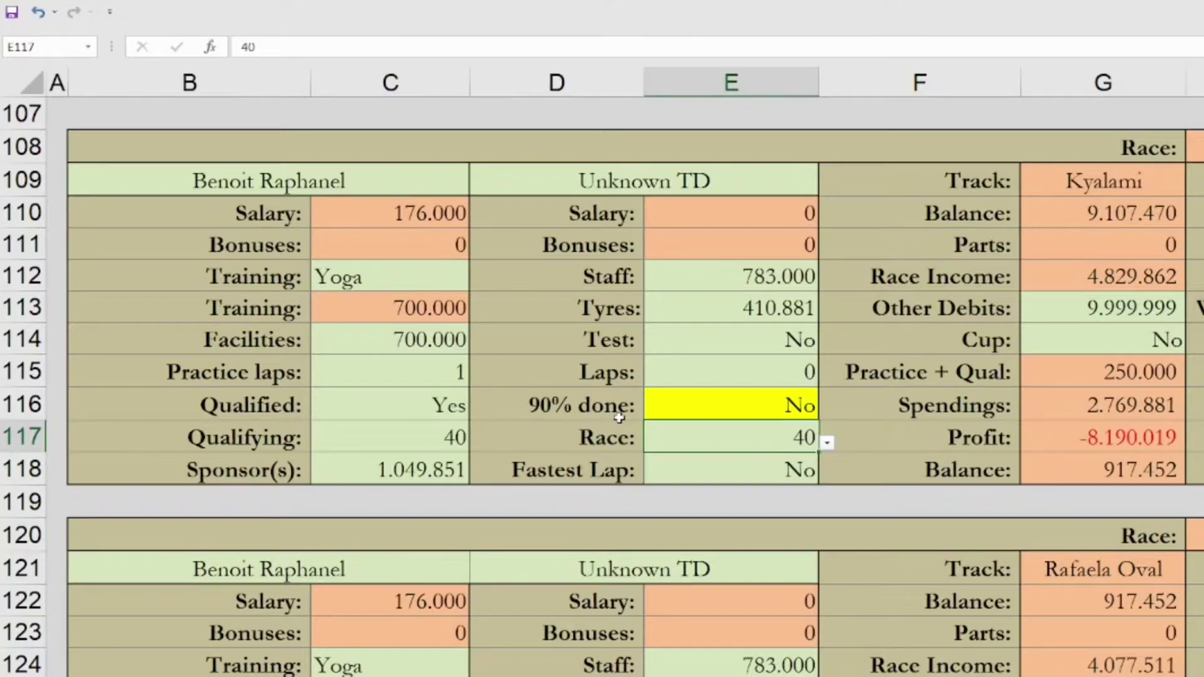
text(39)
key(Return)
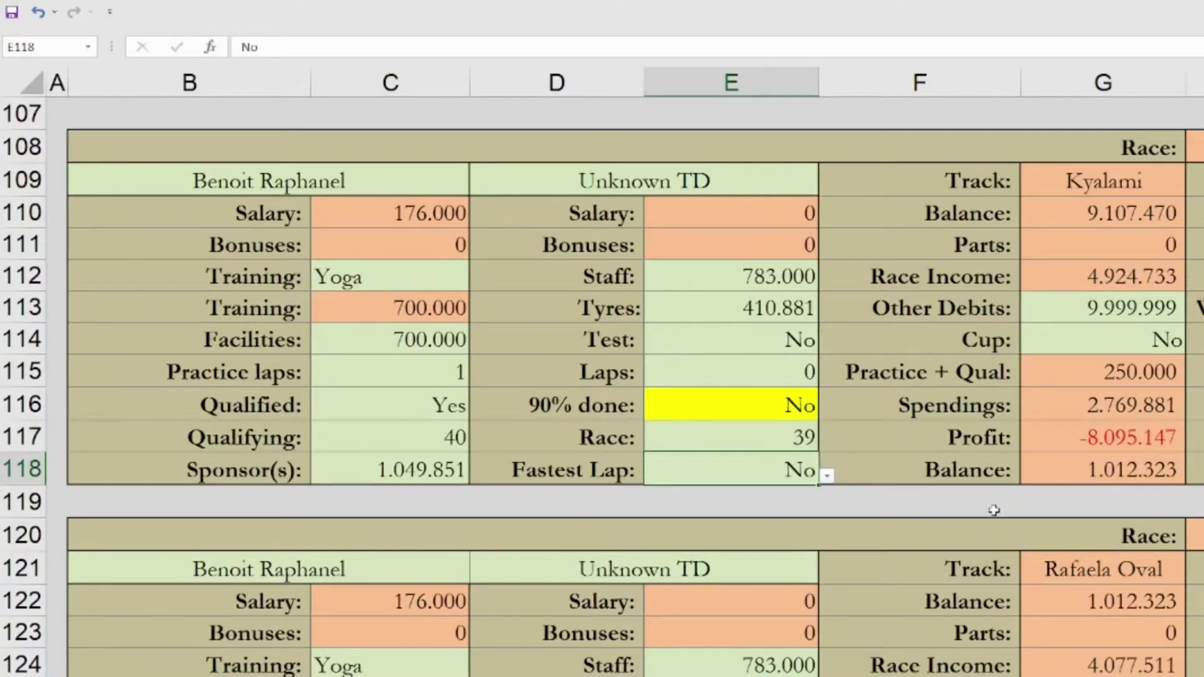
click(760, 437)
text(40)
key(Return)
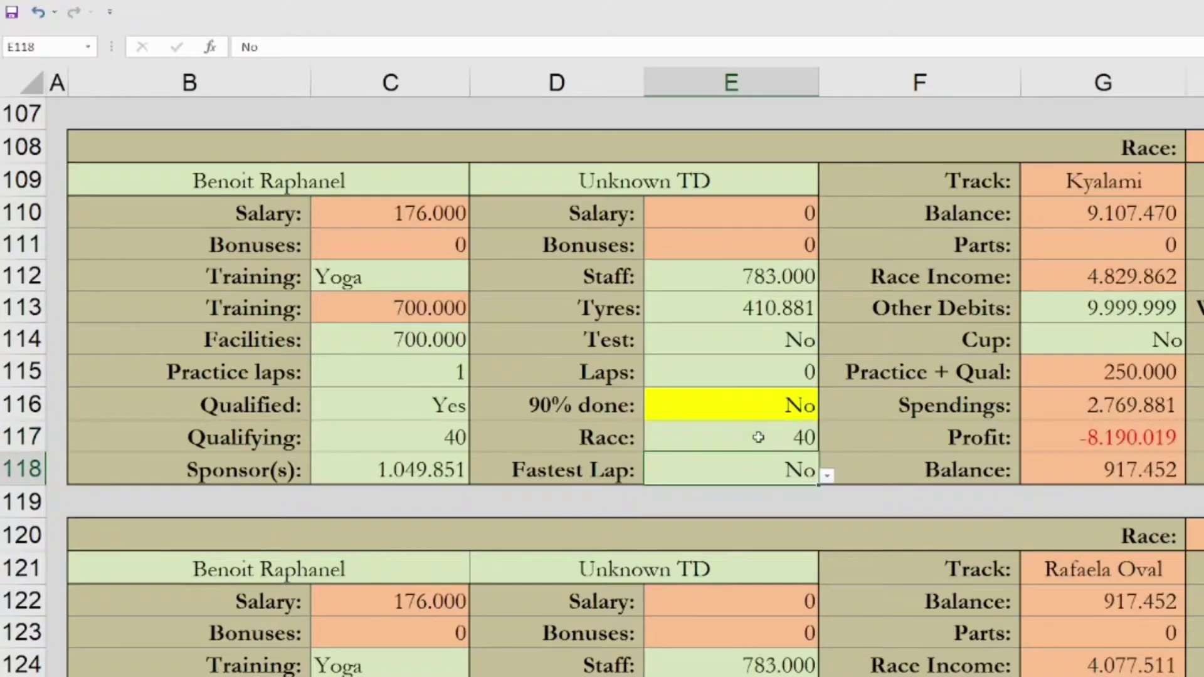
Step: Try the 90% done option as Yes for the Kyalami race, and set it back to No
click(600, 419)
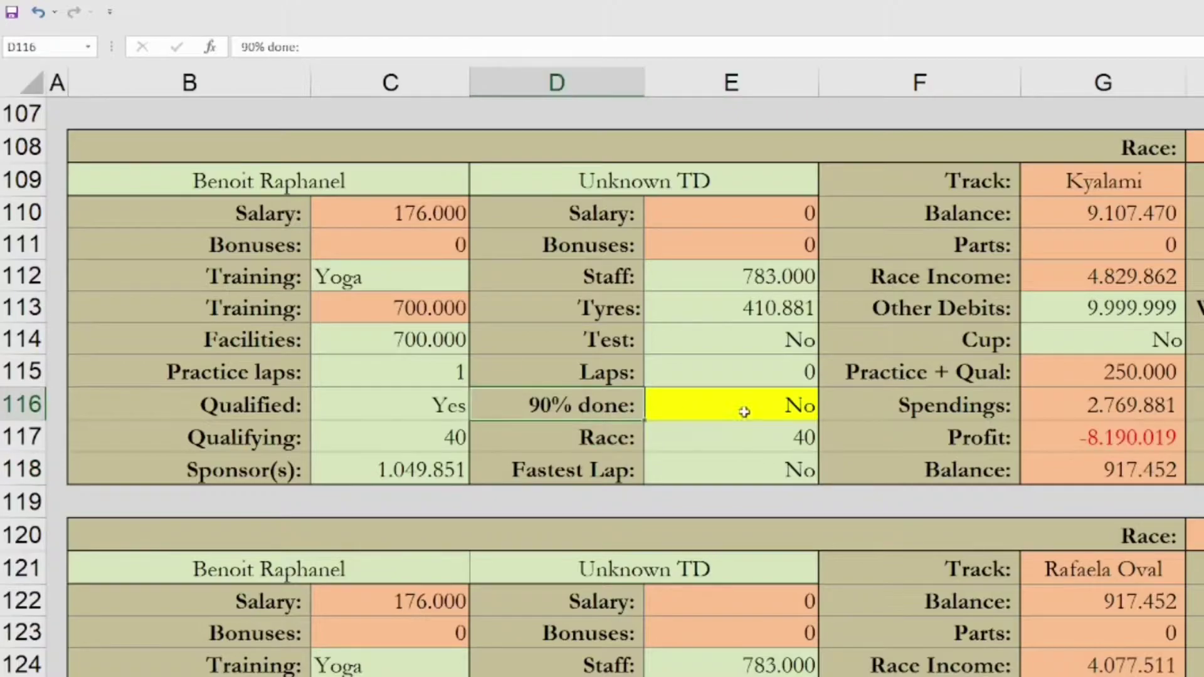
click(789, 434)
click(802, 406)
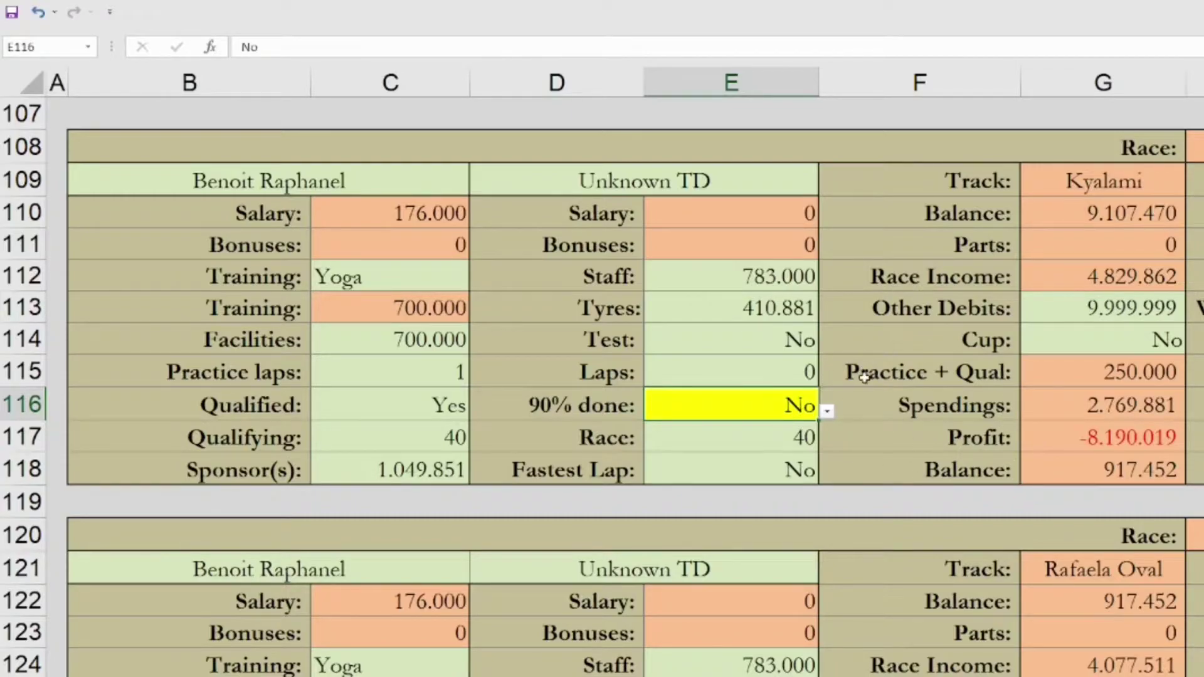
click(764, 439)
click(752, 407)
click(828, 411)
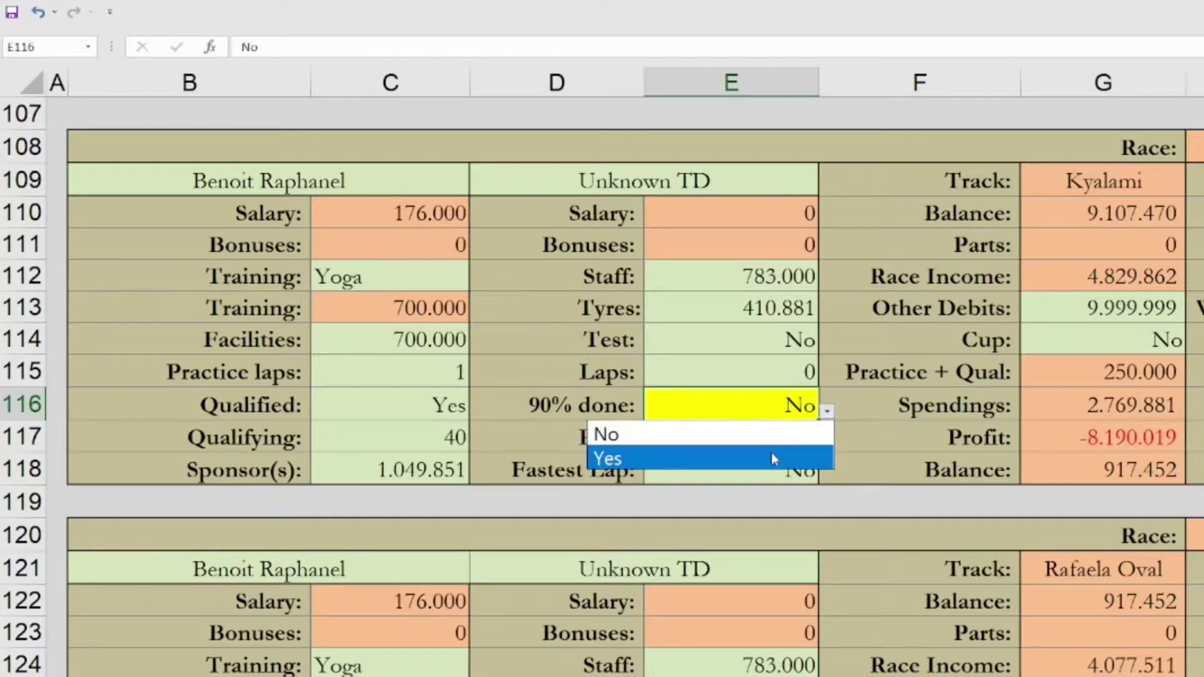
click(773, 457)
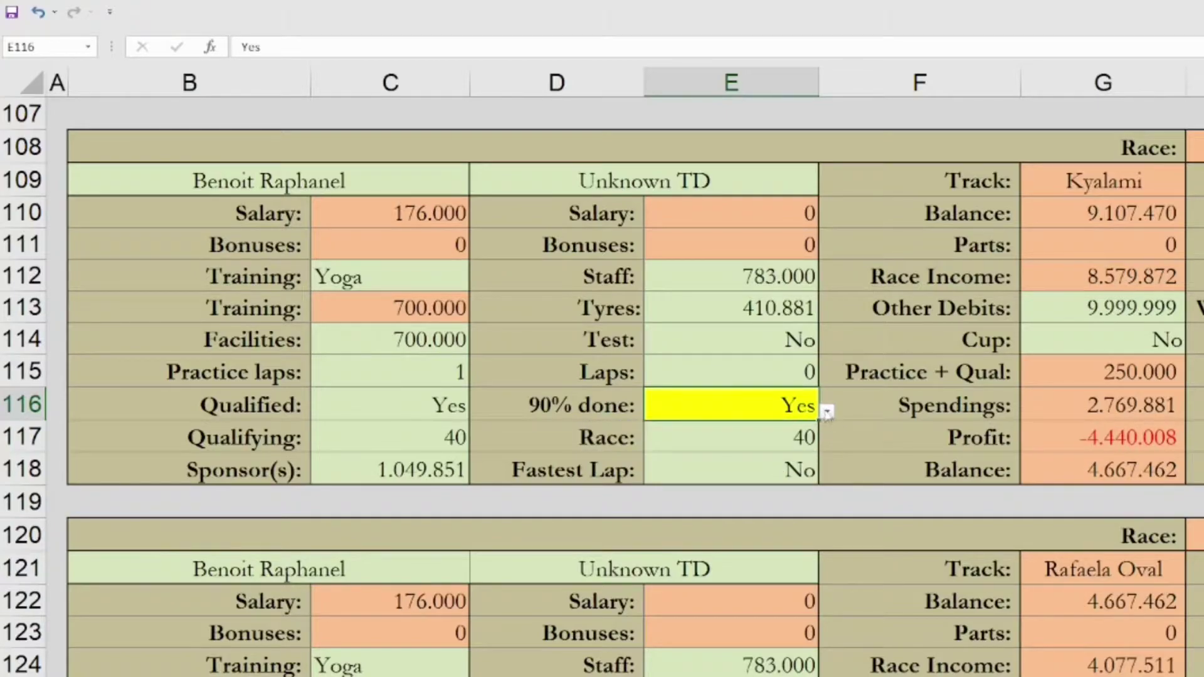
click(828, 411)
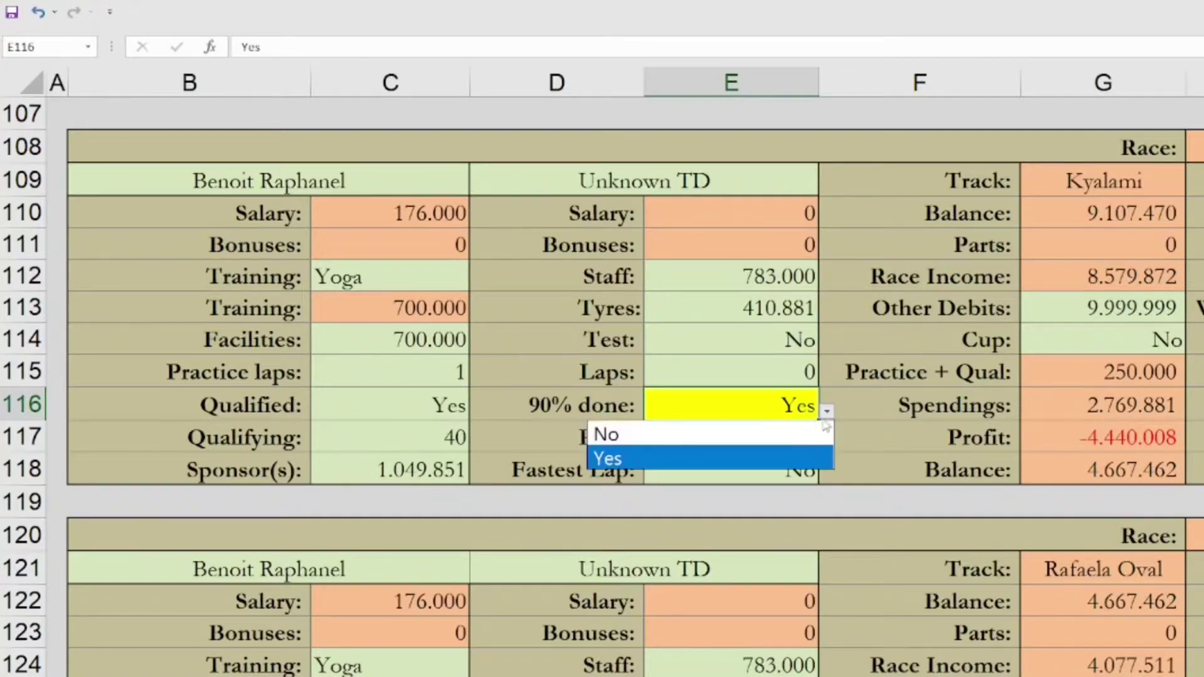
click(742, 439)
Step: Review the Kyalami race's test entries, the season's start balance and the team money
click(768, 383)
scroll(797, 408, down, 1)
scroll(809, 420, down, 2)
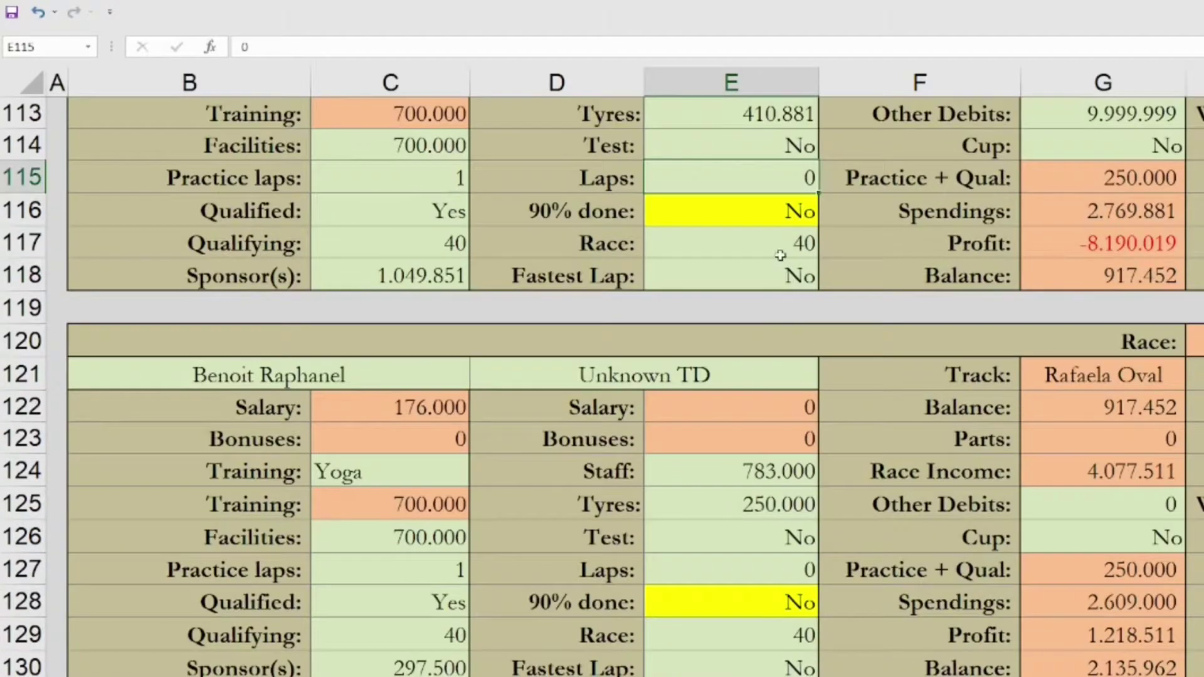
scroll(804, 289, up, 1)
key(Up)
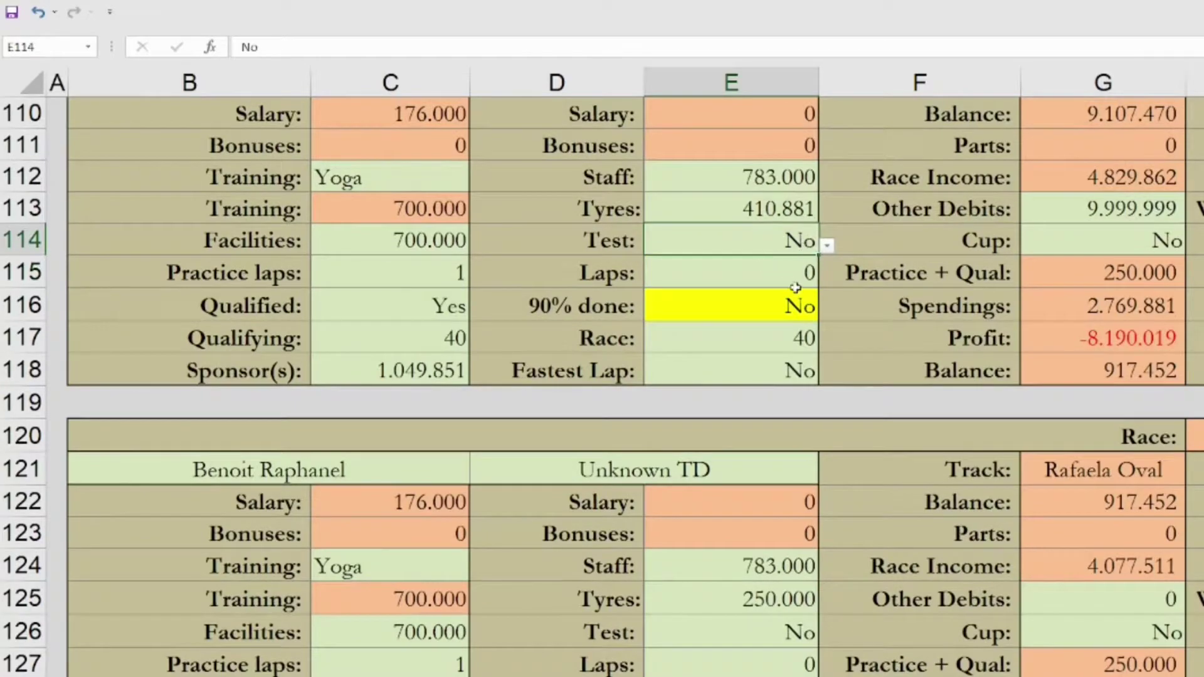
scroll(787, 303, up, 3)
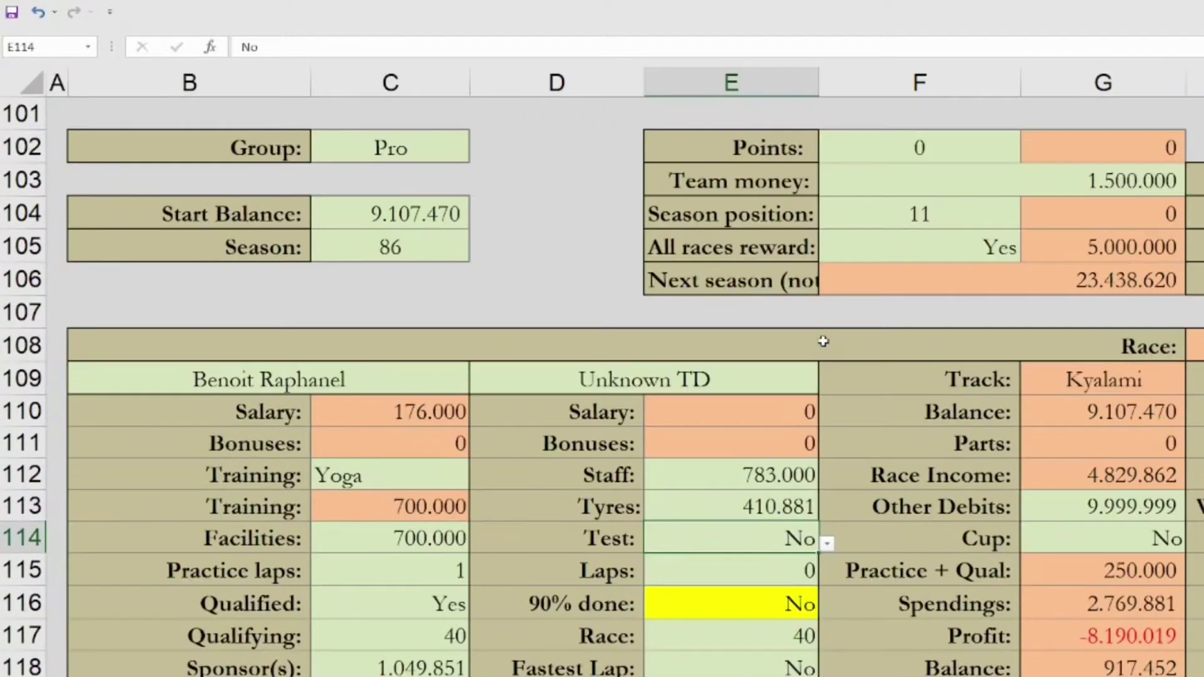
click(387, 212)
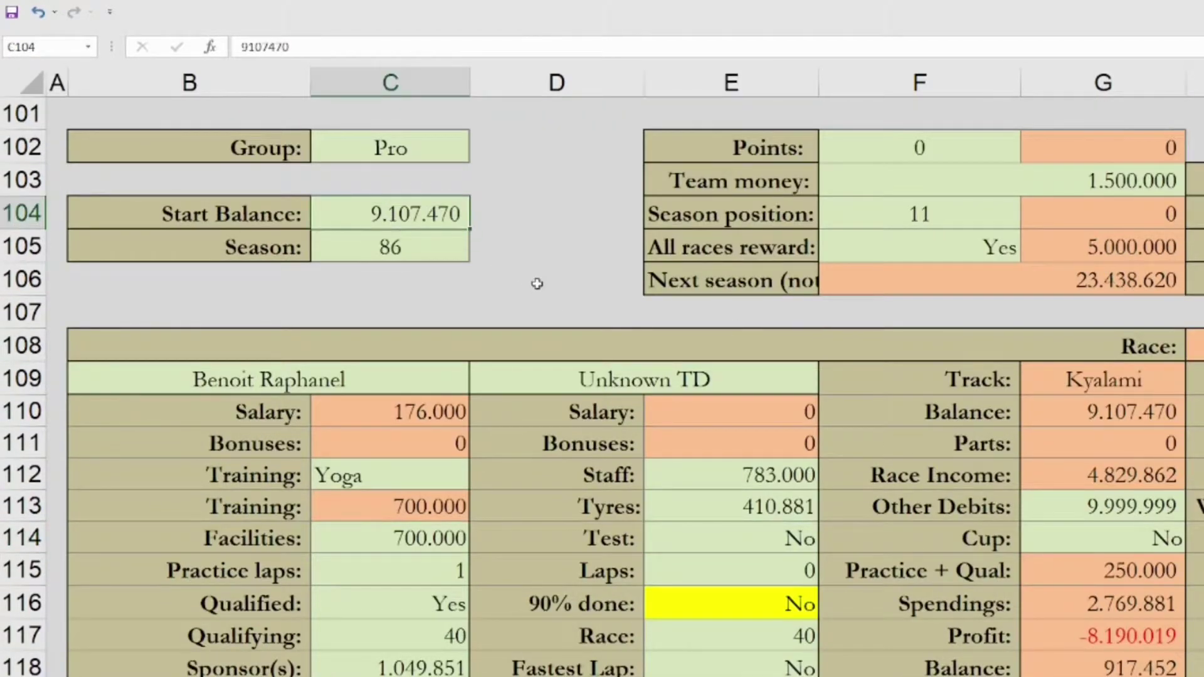
scroll(583, 408, down, 2)
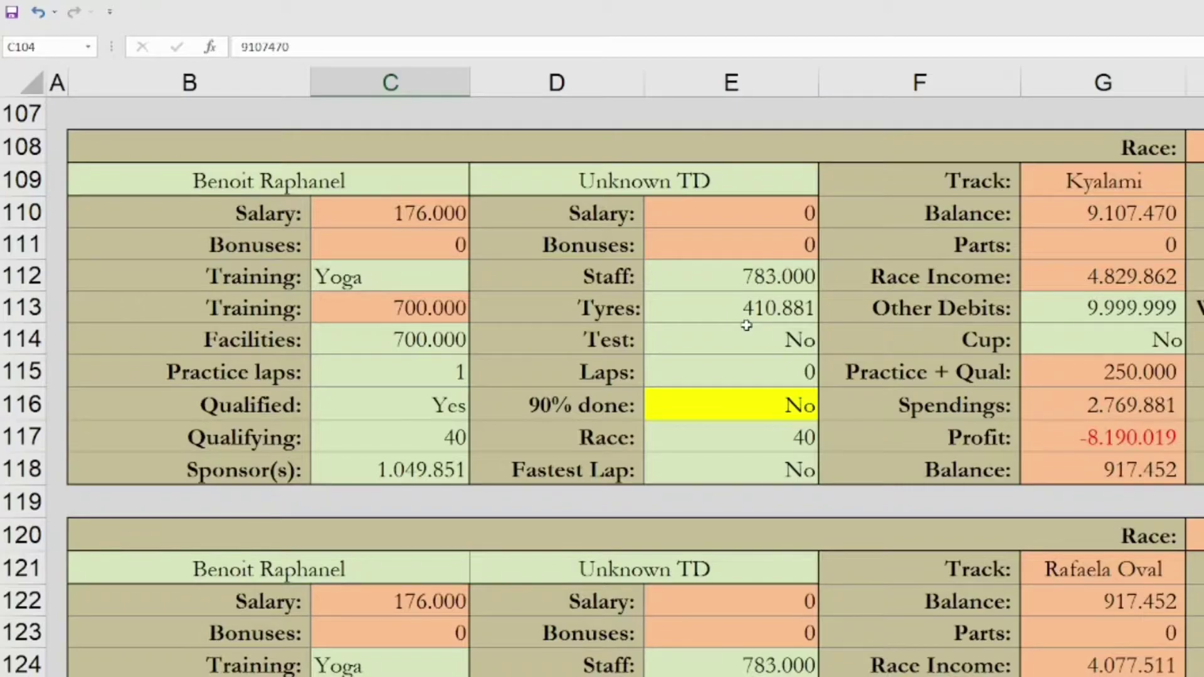
scroll(747, 326, up, 2)
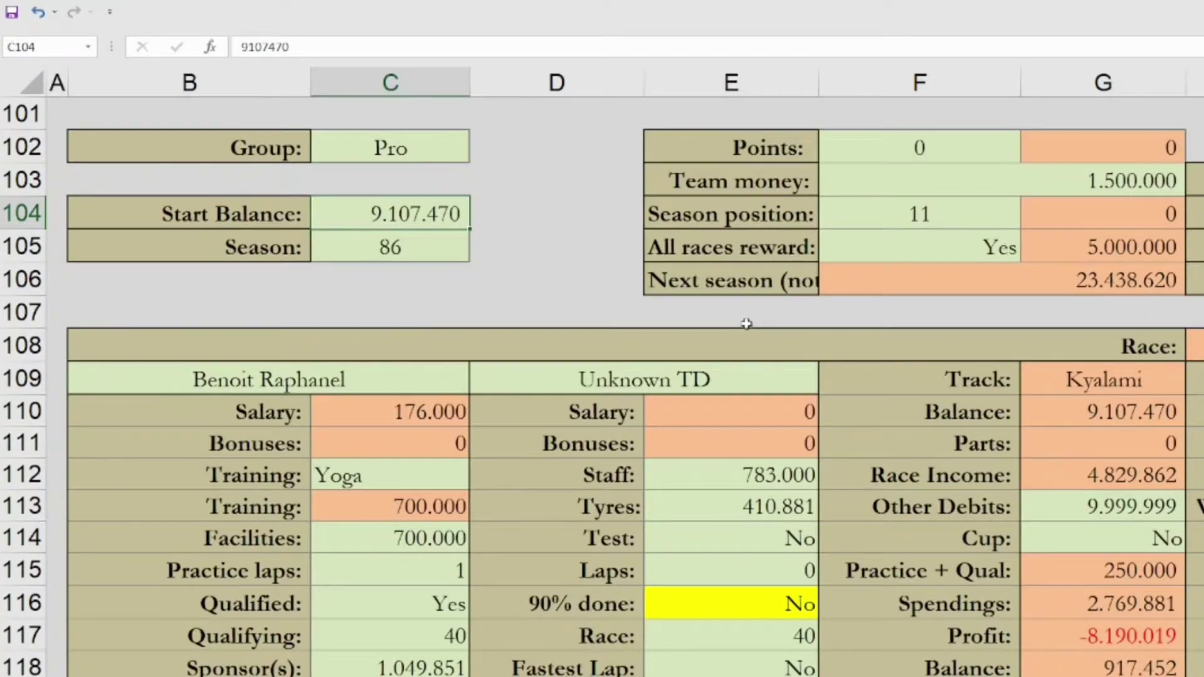
scroll(710, 281, up, 1)
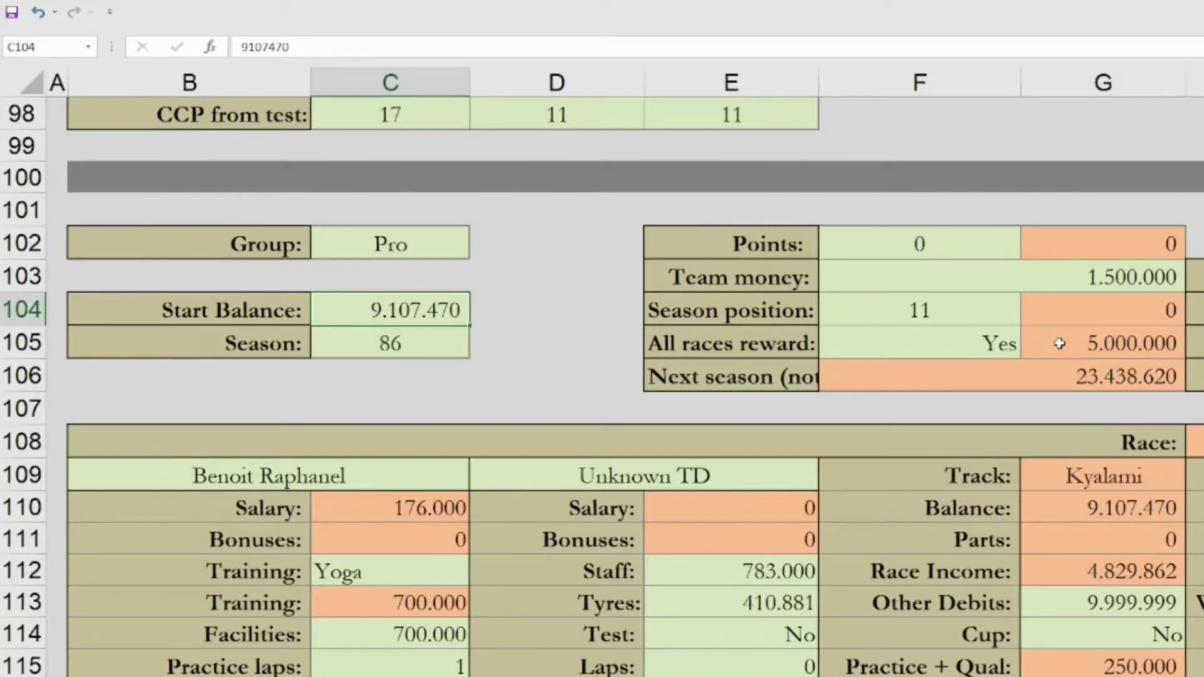
click(1076, 277)
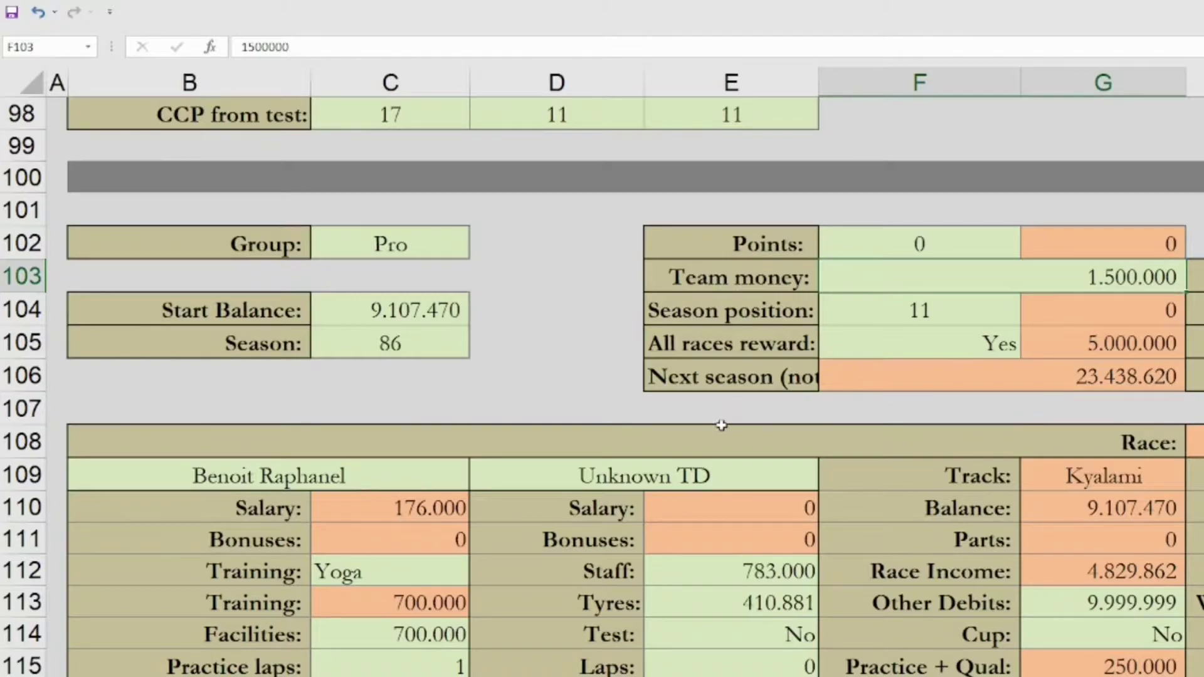
scroll(550, 429, down, 1)
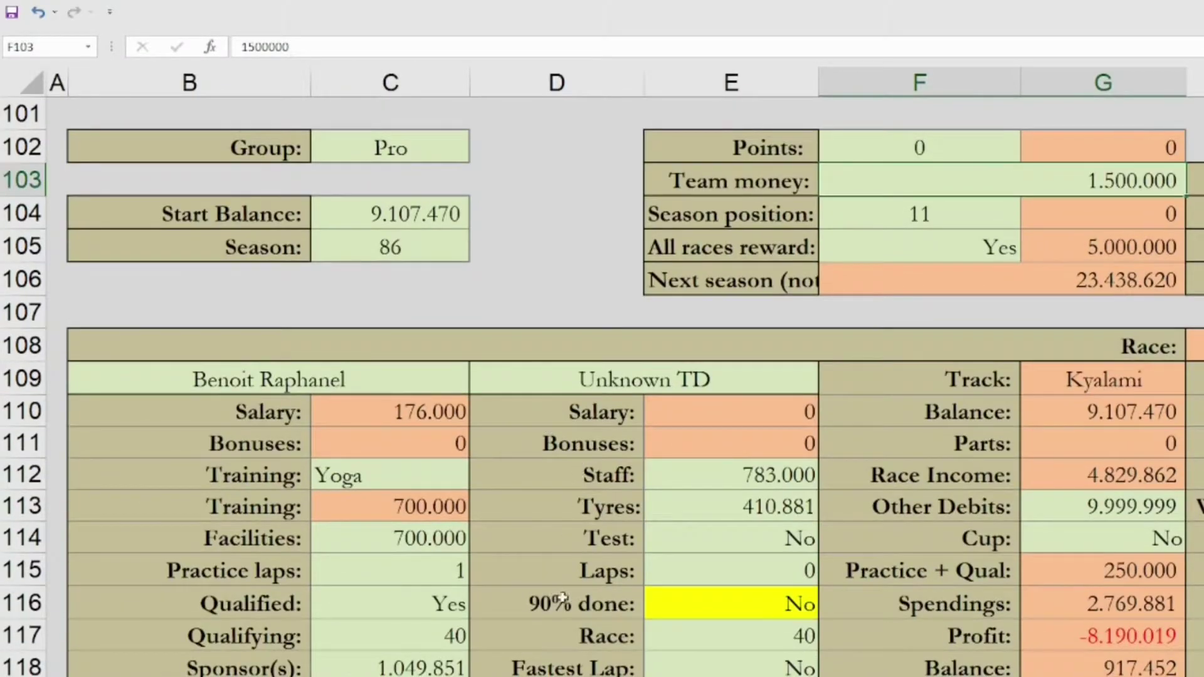
Step: Review the Kyalami race's profit and the Rafaela Oval race's sponsor income in the planner
click(808, 653)
click(808, 645)
click(876, 628)
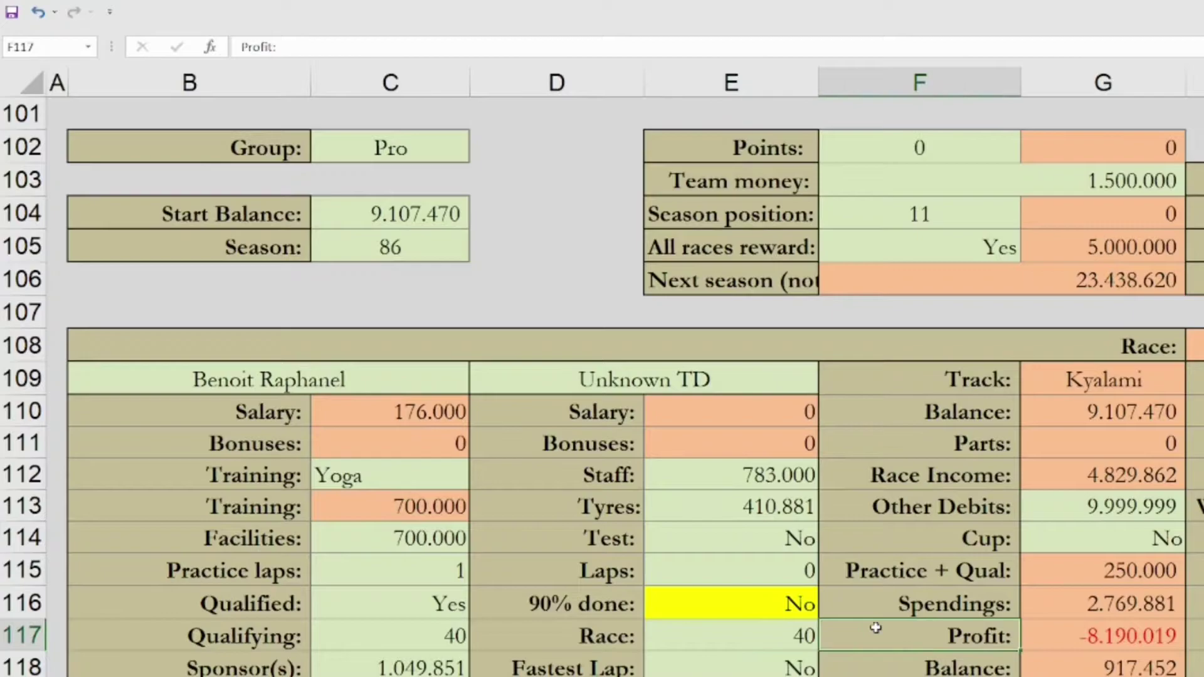
scroll(876, 628, down, 3)
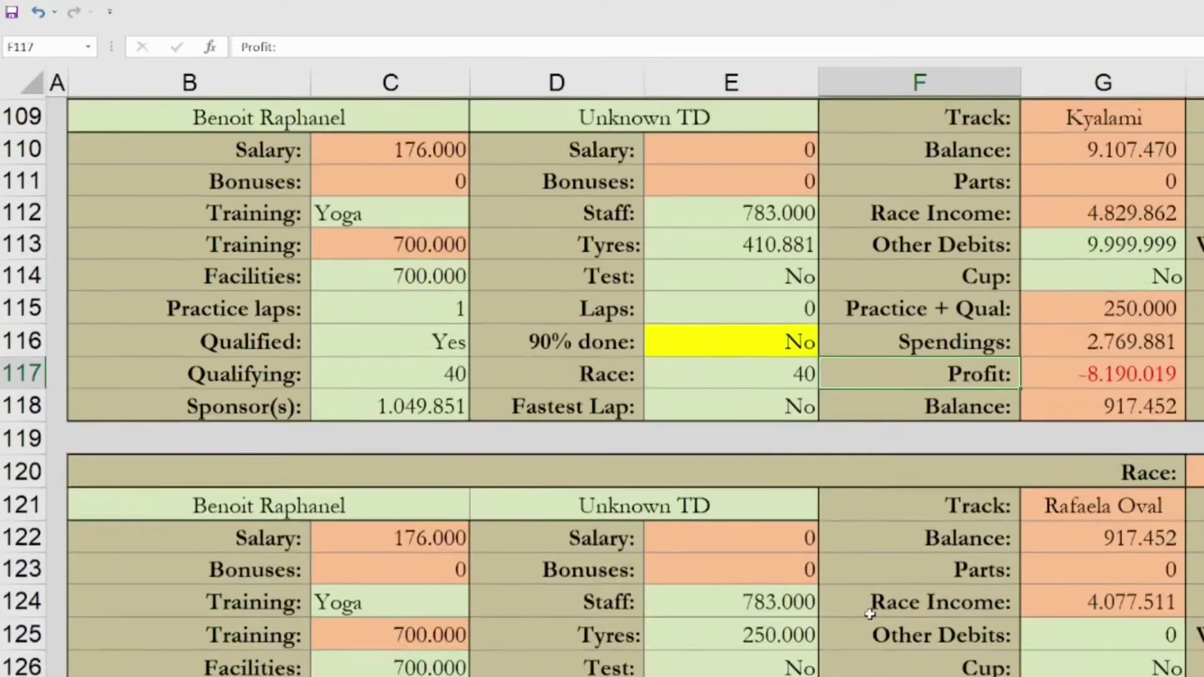
scroll(870, 615, down, 2)
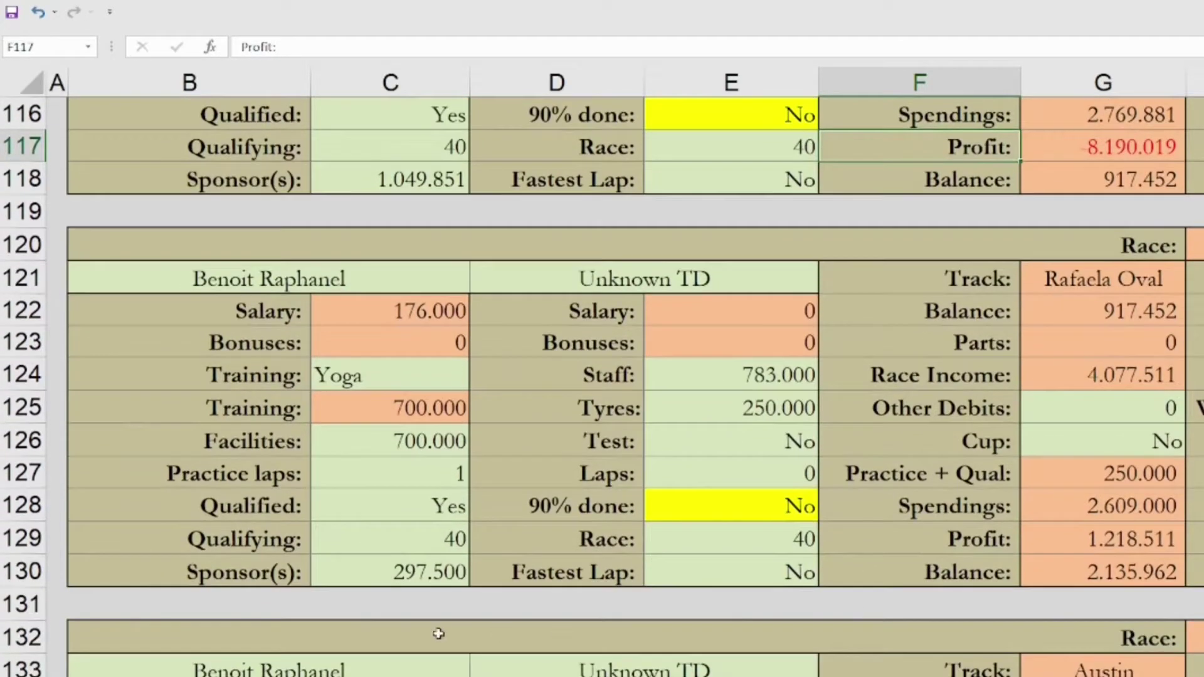
click(398, 572)
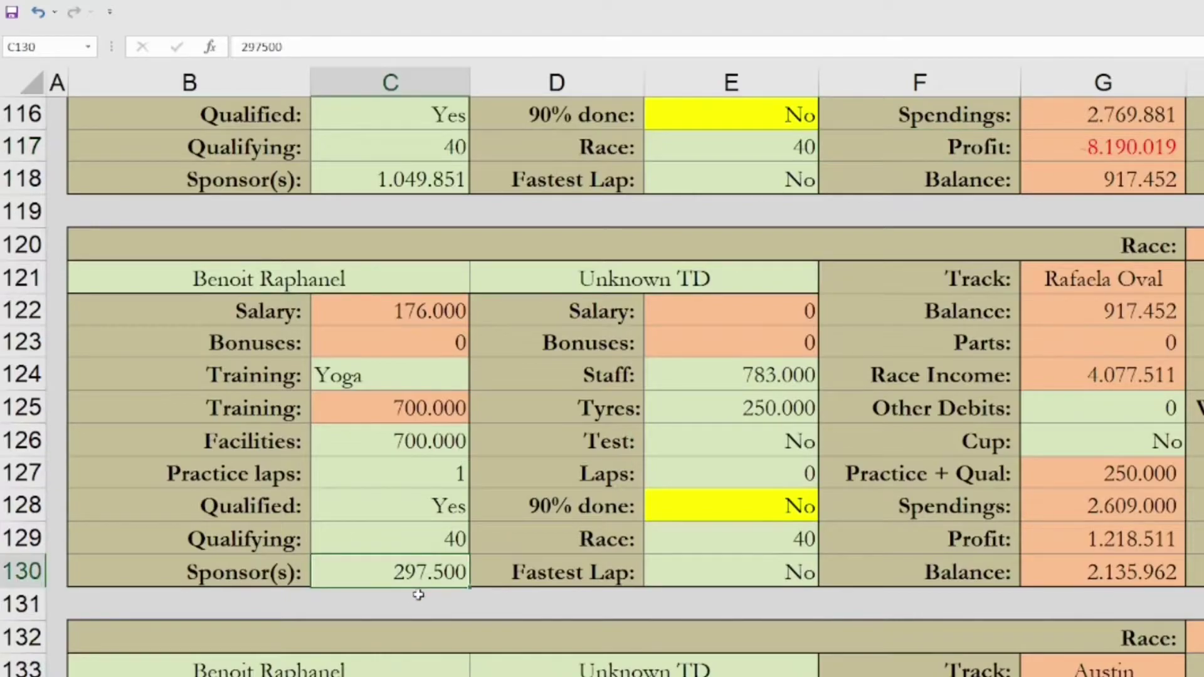
scroll(419, 595, down, 1)
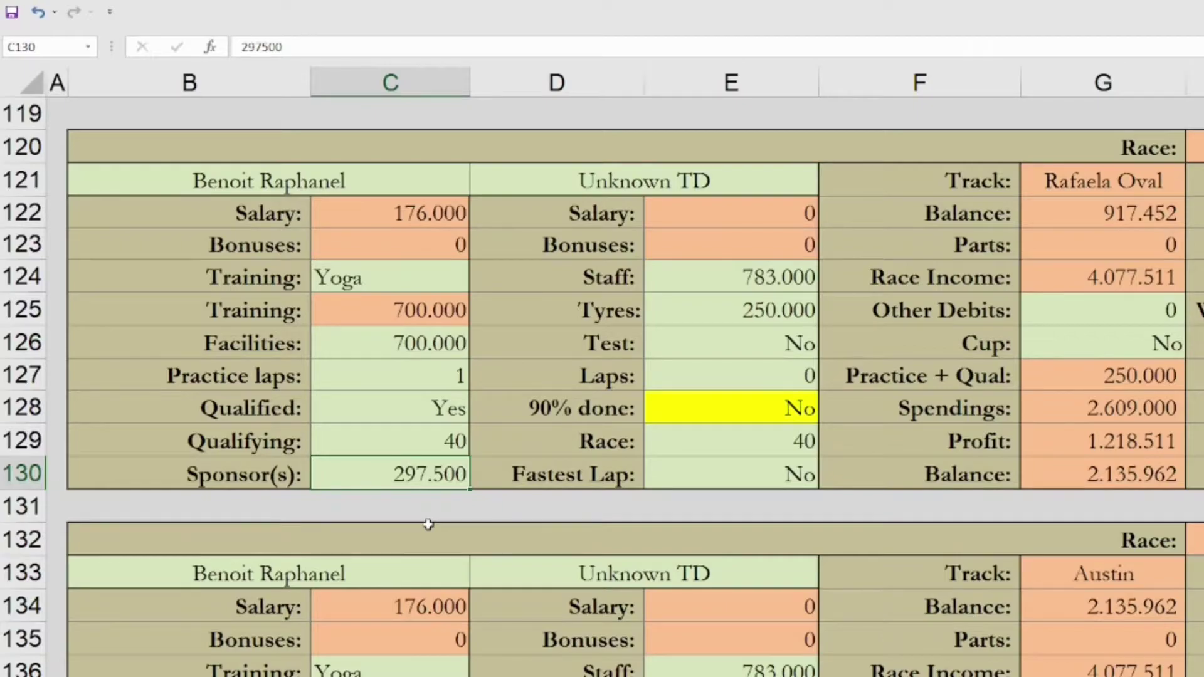
scroll(521, 400, down, 2)
scroll(520, 400, up, 1)
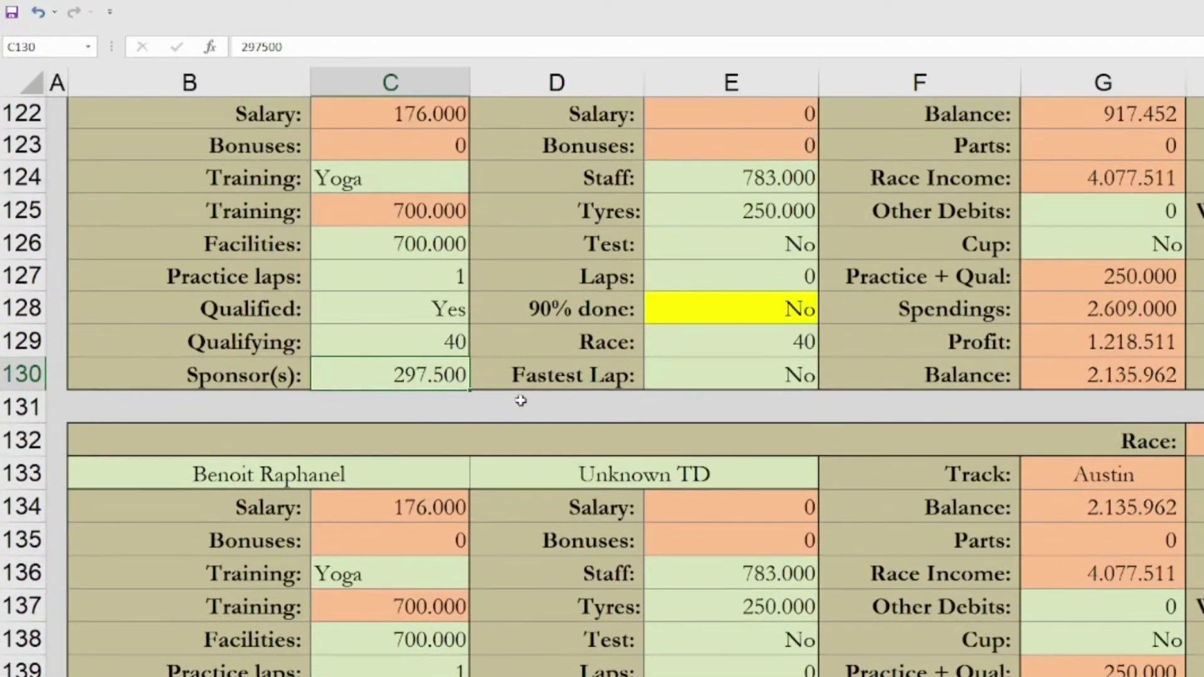
scroll(520, 400, down, 2)
scroll(521, 400, up, 2)
scroll(886, 396, up, 1)
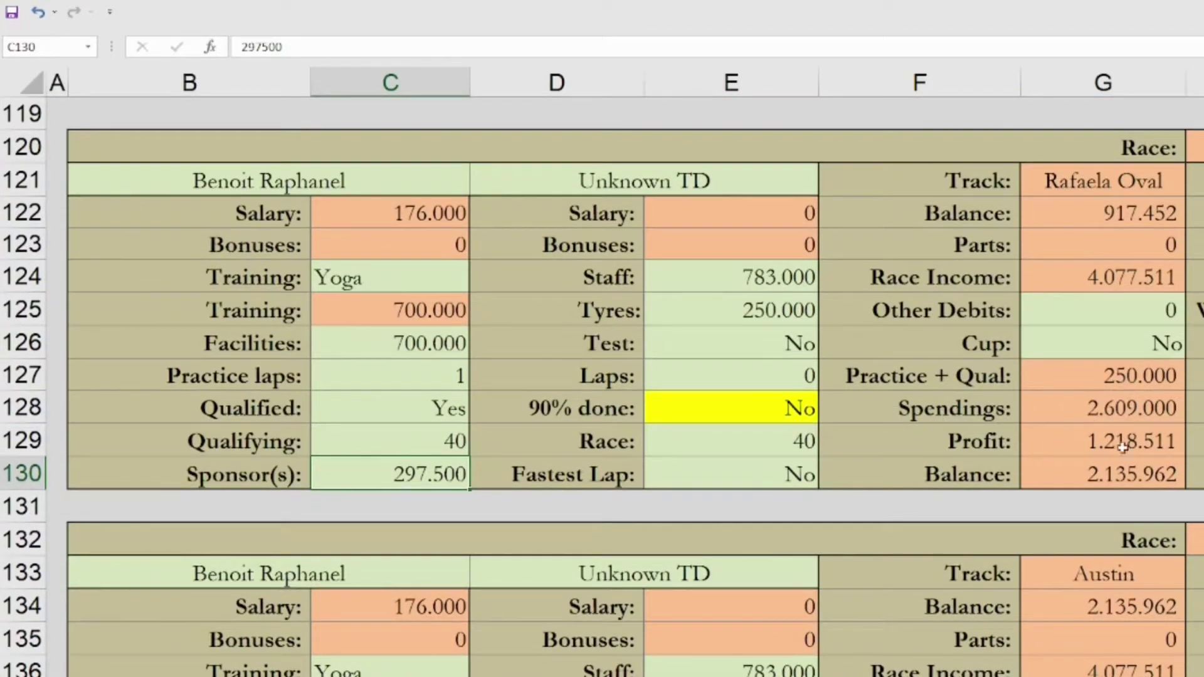
Step: Examine the Rafaela Oval race's profit, qualifying position, race position and 90% done entries
click(1081, 441)
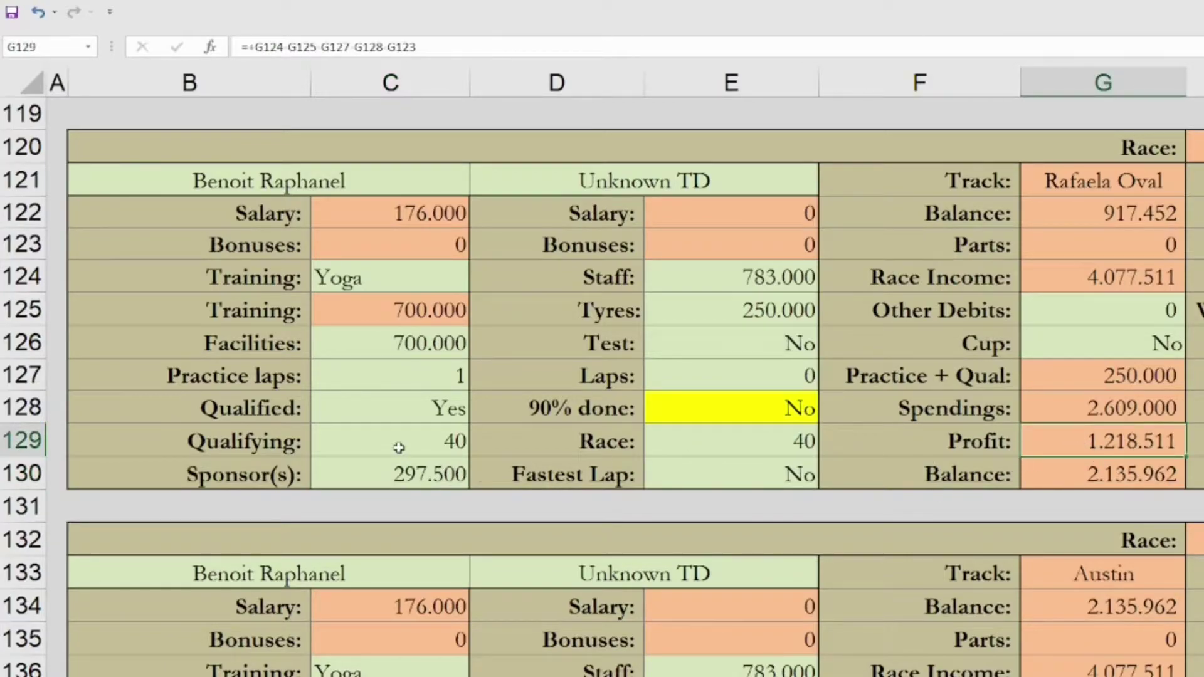
click(445, 439)
click(716, 436)
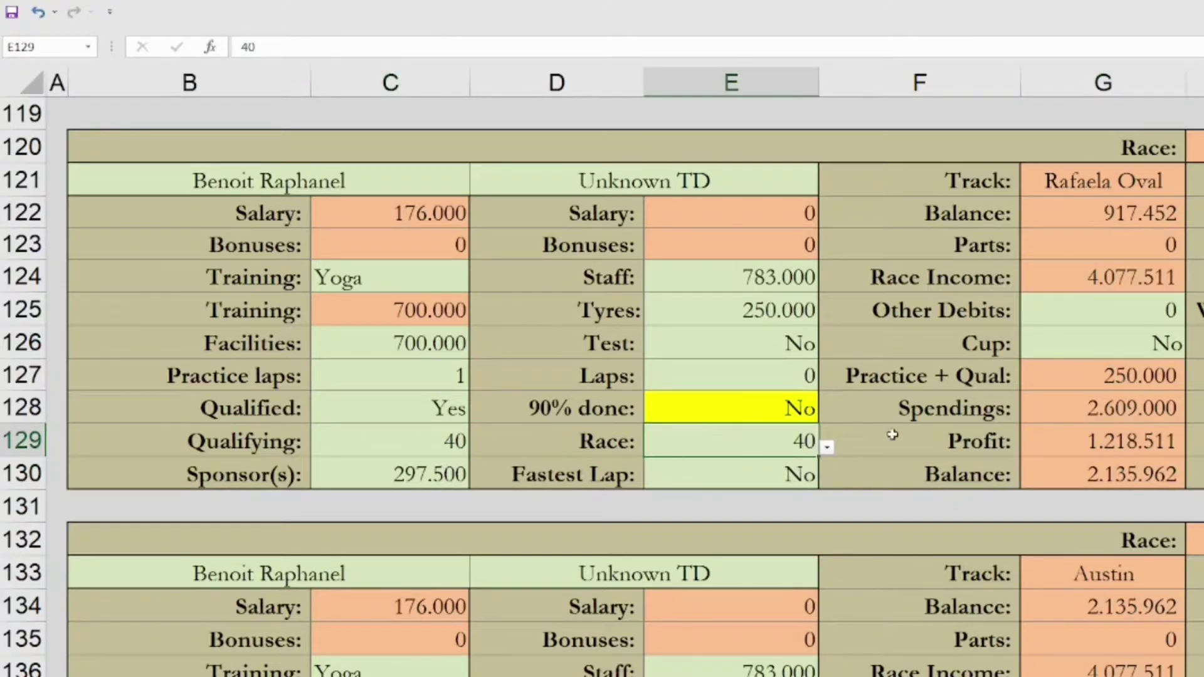
click(729, 411)
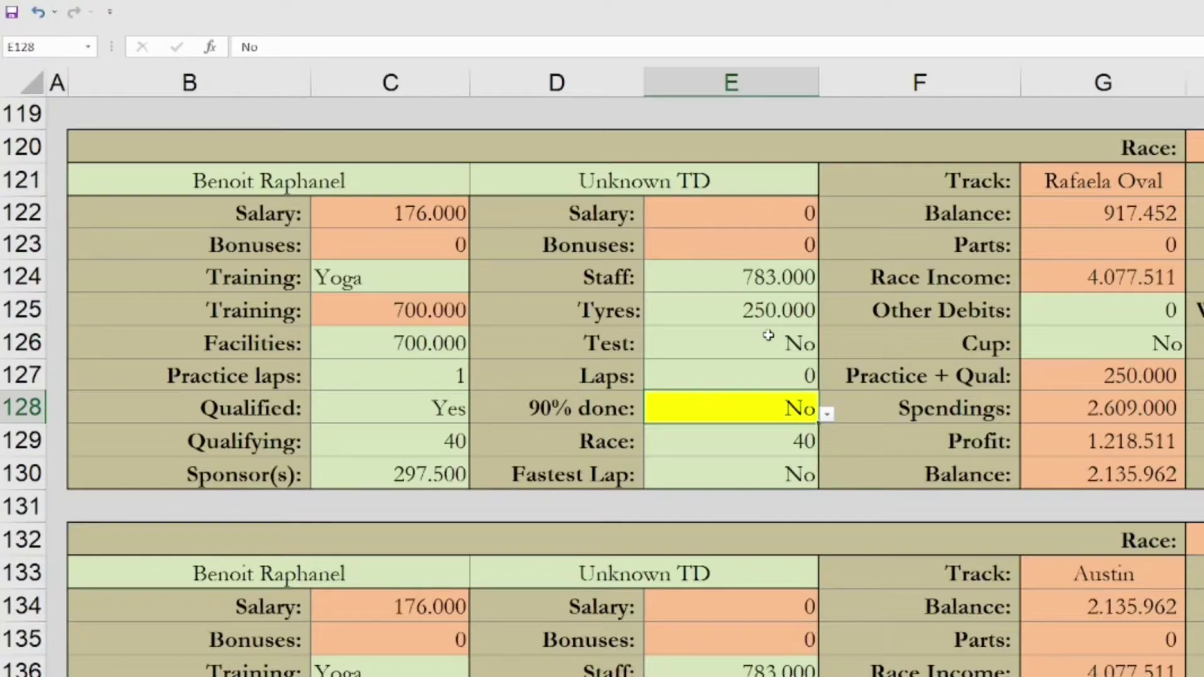
Step: Look through the following races from Austin to Brands Hatch and check the Brands Hatch sponsor entry
scroll(768, 336, up, 1)
scroll(769, 335, down, 2)
scroll(769, 335, down, 5)
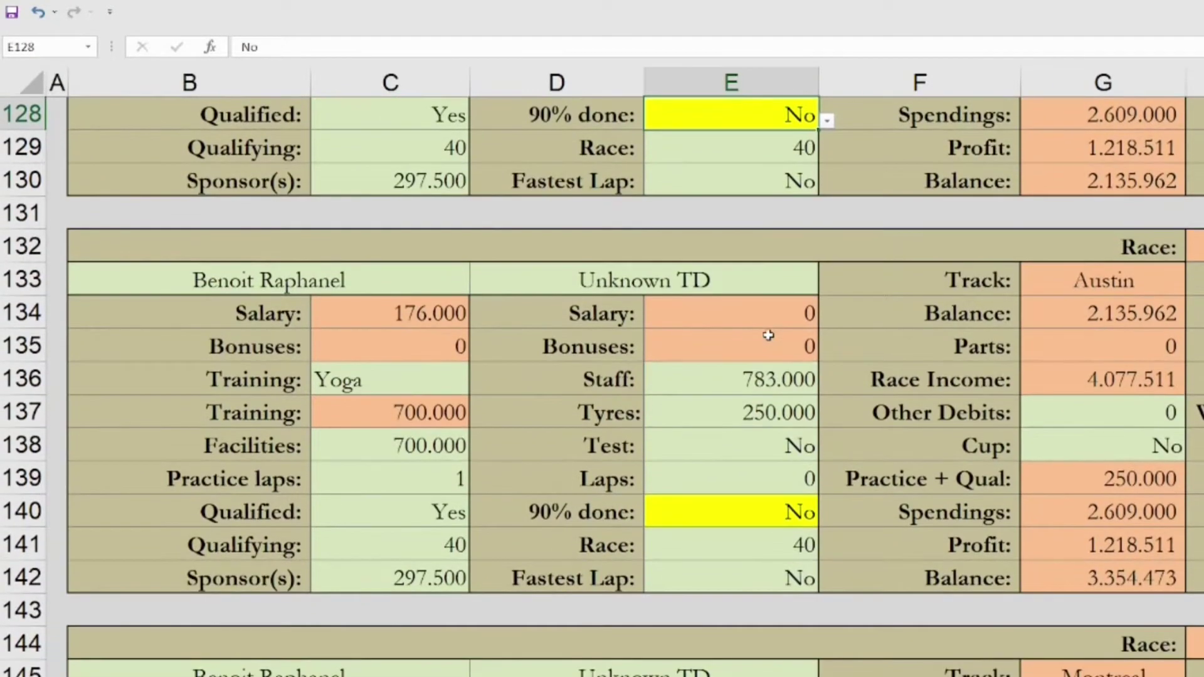
scroll(768, 335, down, 8)
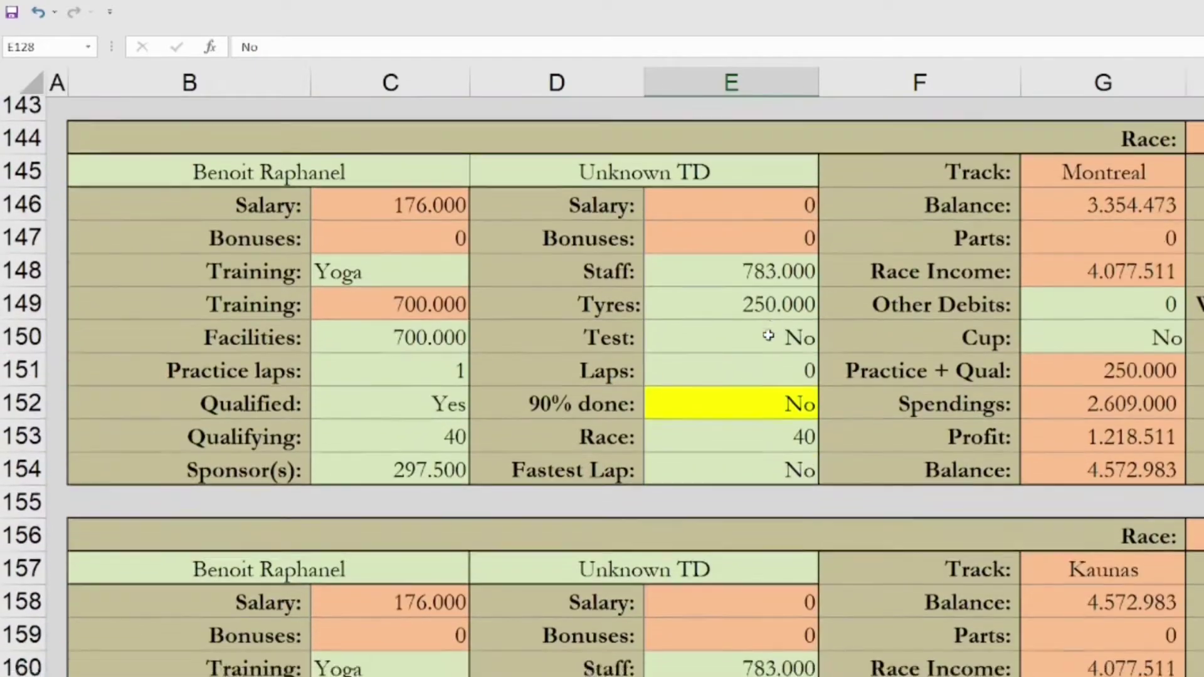
scroll(769, 335, down, 6)
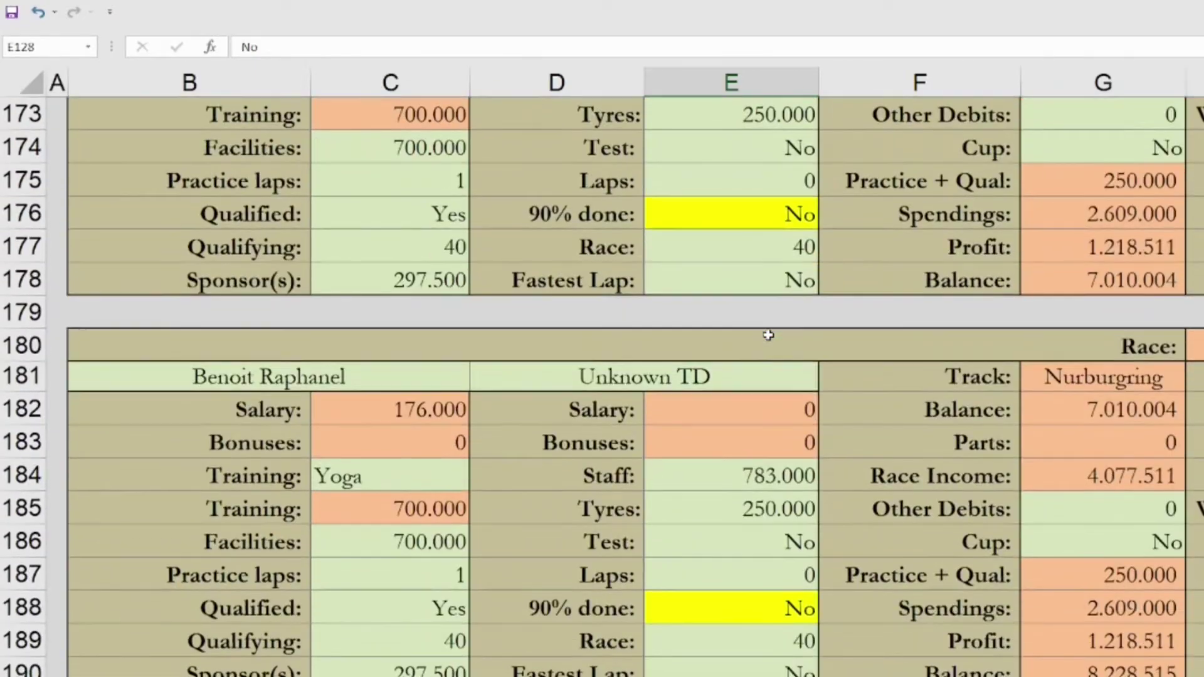
scroll(768, 335, down, 4)
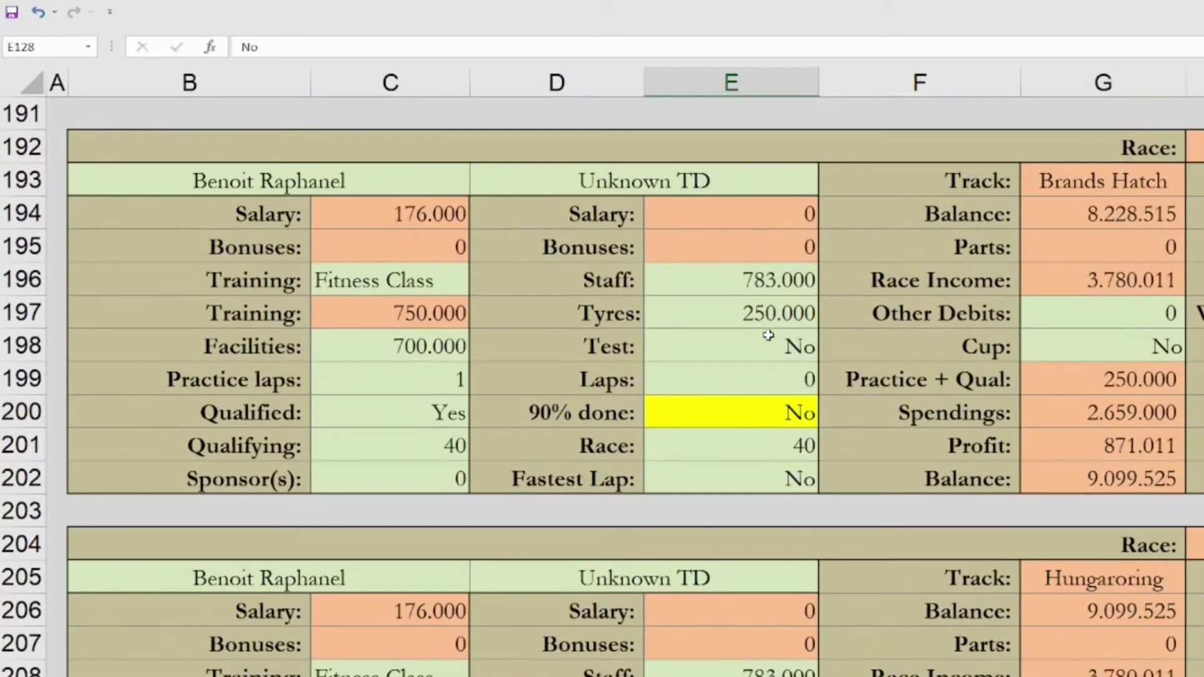
click(403, 484)
click(520, 506)
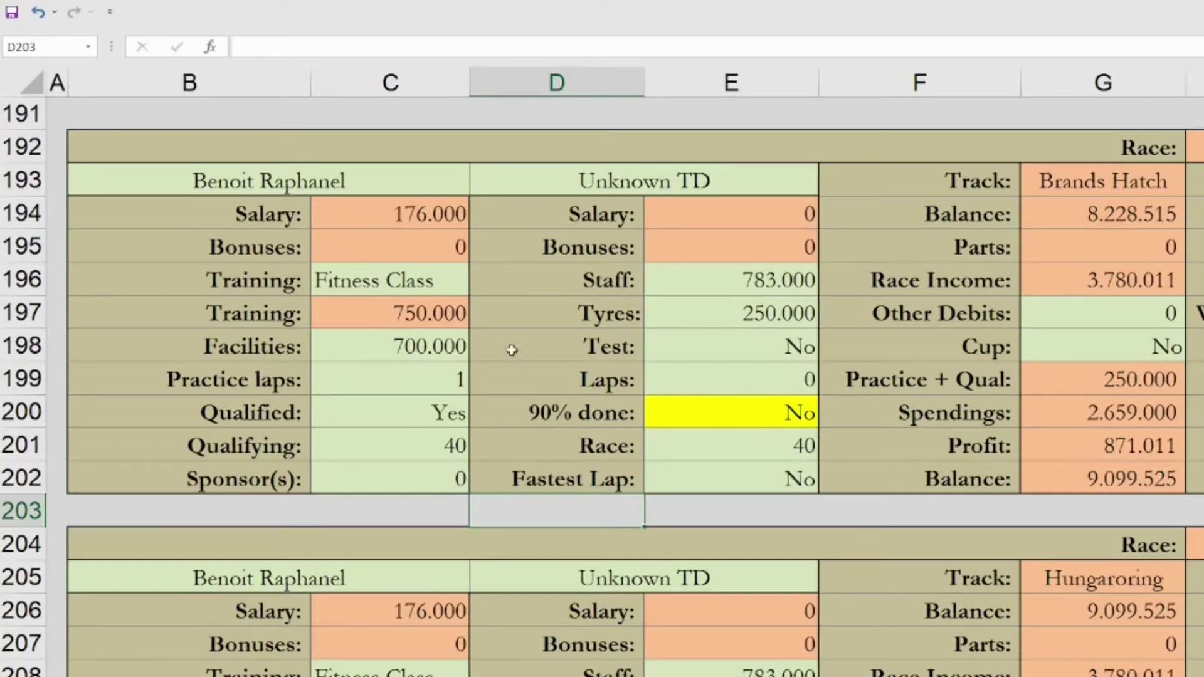
Step: Compare the driver training chosen for the Nurburgring race with the one for the Brands Hatch race
scroll(480, 342, up, 5)
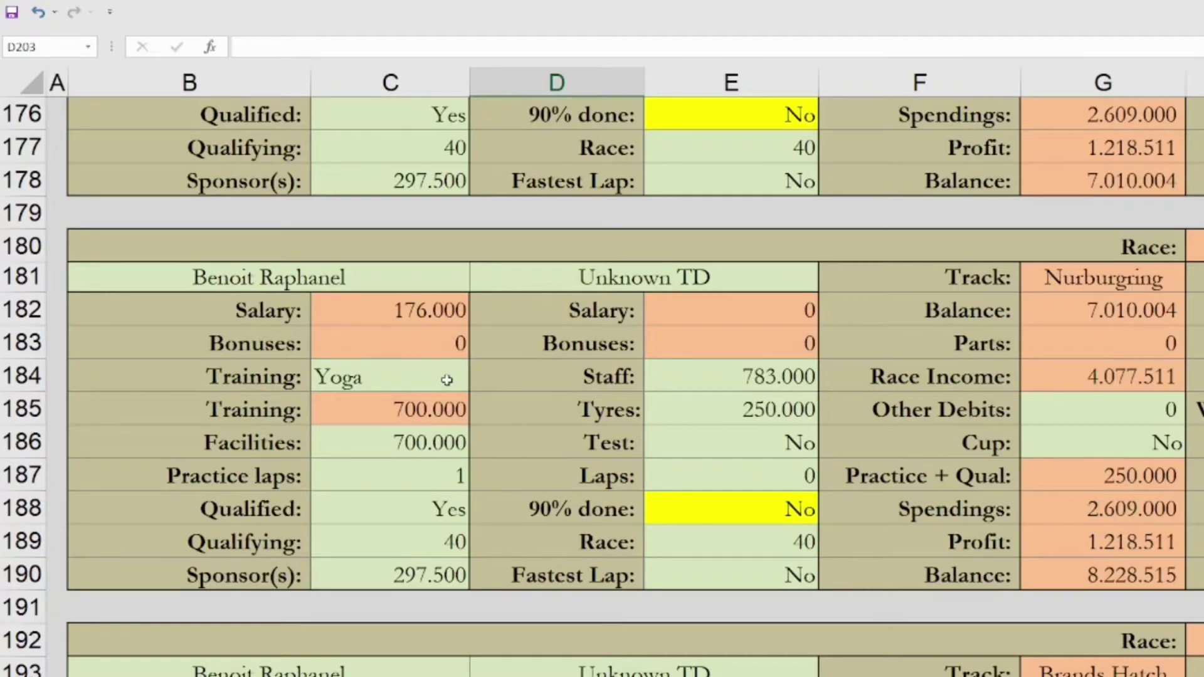
click(446, 380)
scroll(555, 373, down, 3)
click(437, 471)
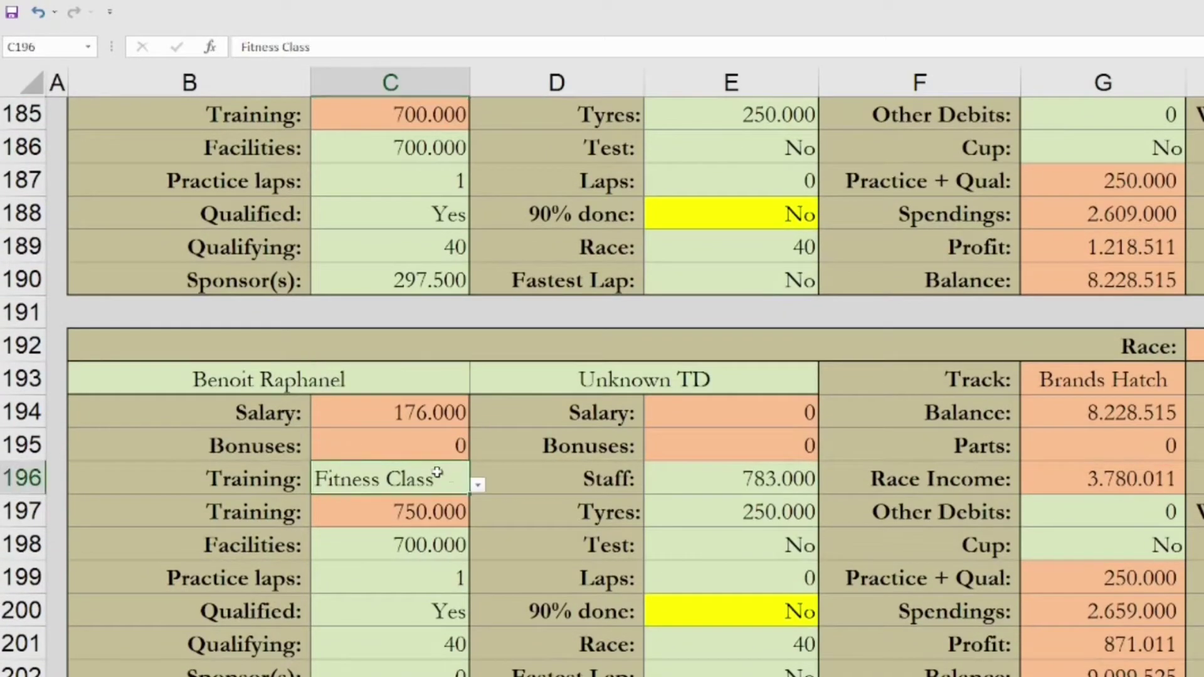
scroll(456, 544, down, 1)
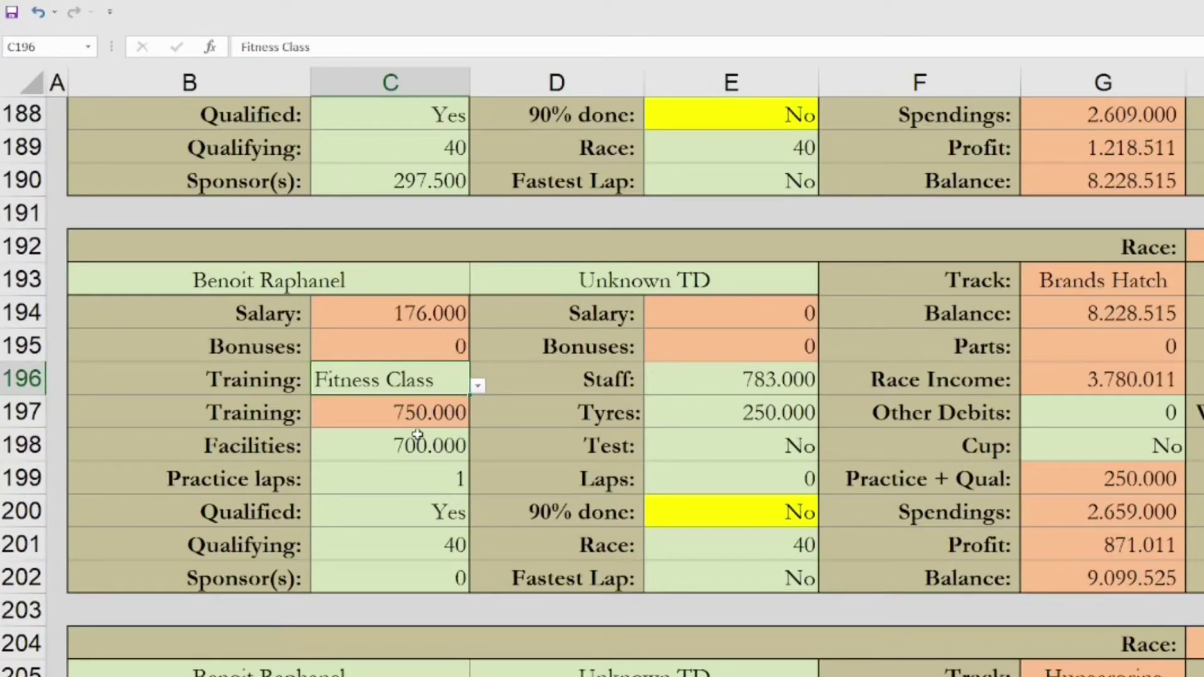
Step: Try to set the Hungaroring race's practice laps to 0, and check which lap options are allowed
scroll(417, 434, down, 3)
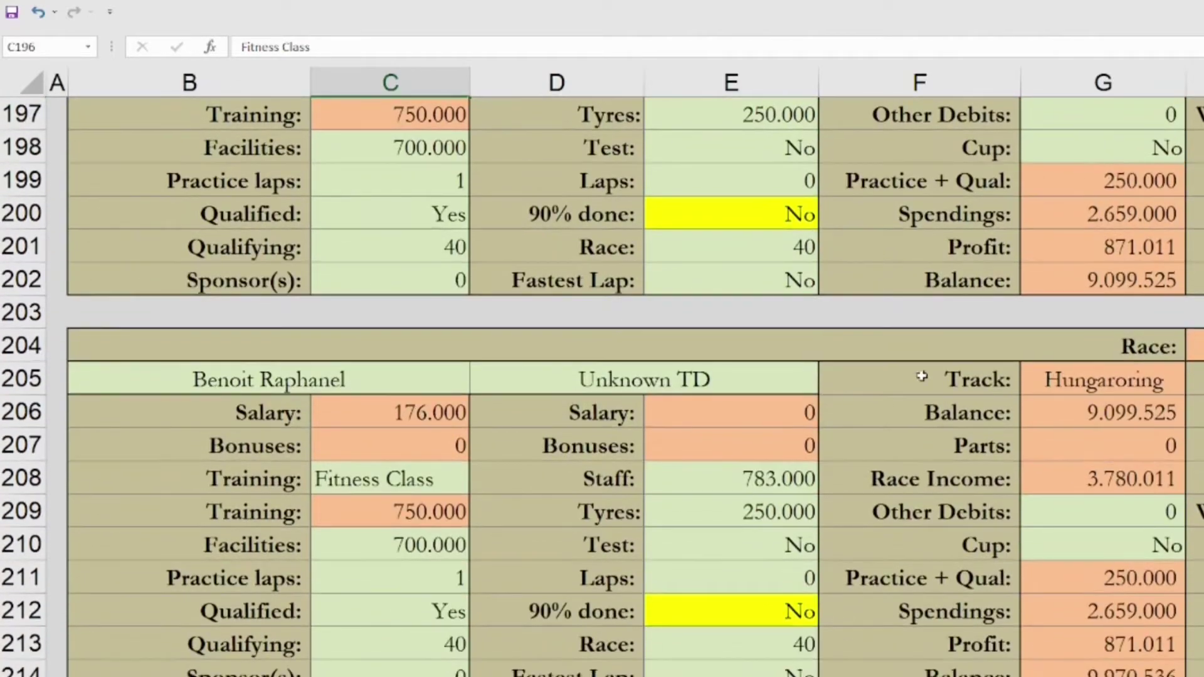
scroll(1092, 266, down, 1)
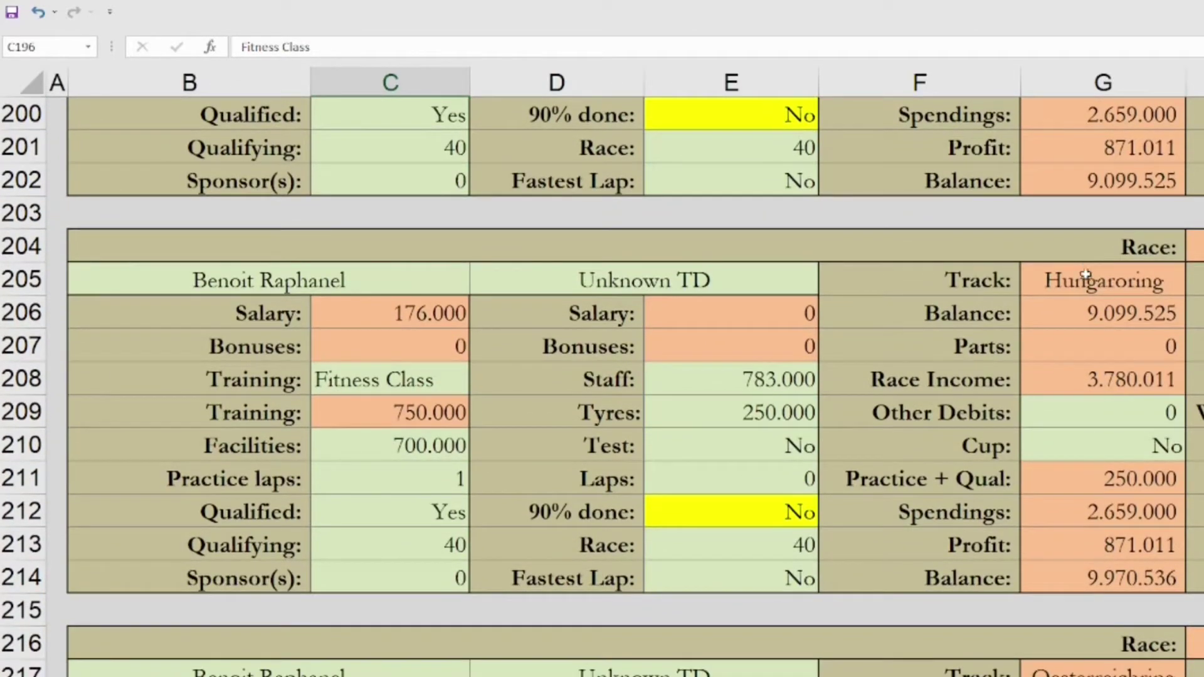
scroll(1108, 466, down, 1)
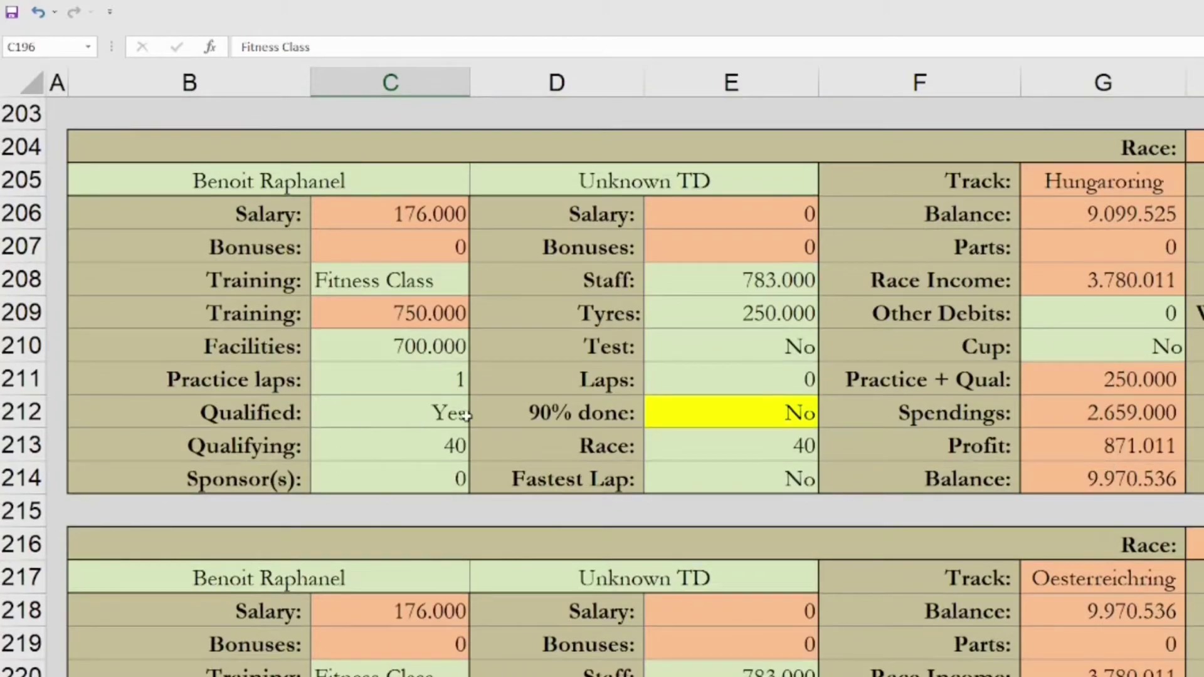
click(422, 375)
text(0)
key(Return)
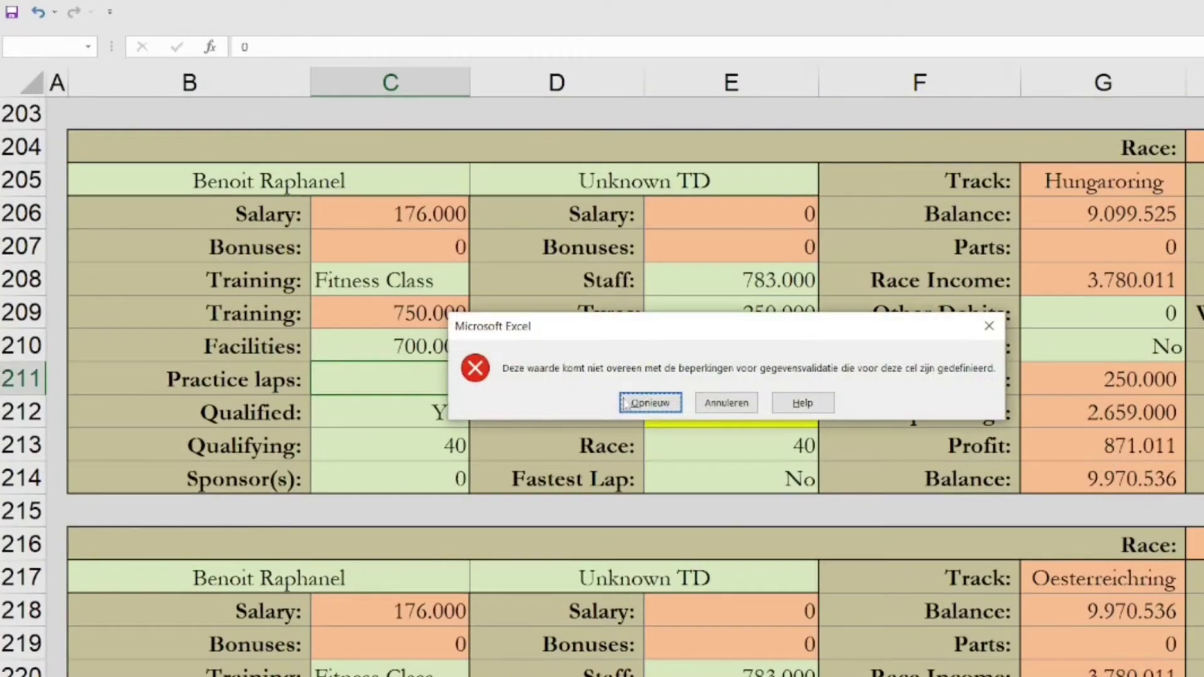
click(714, 403)
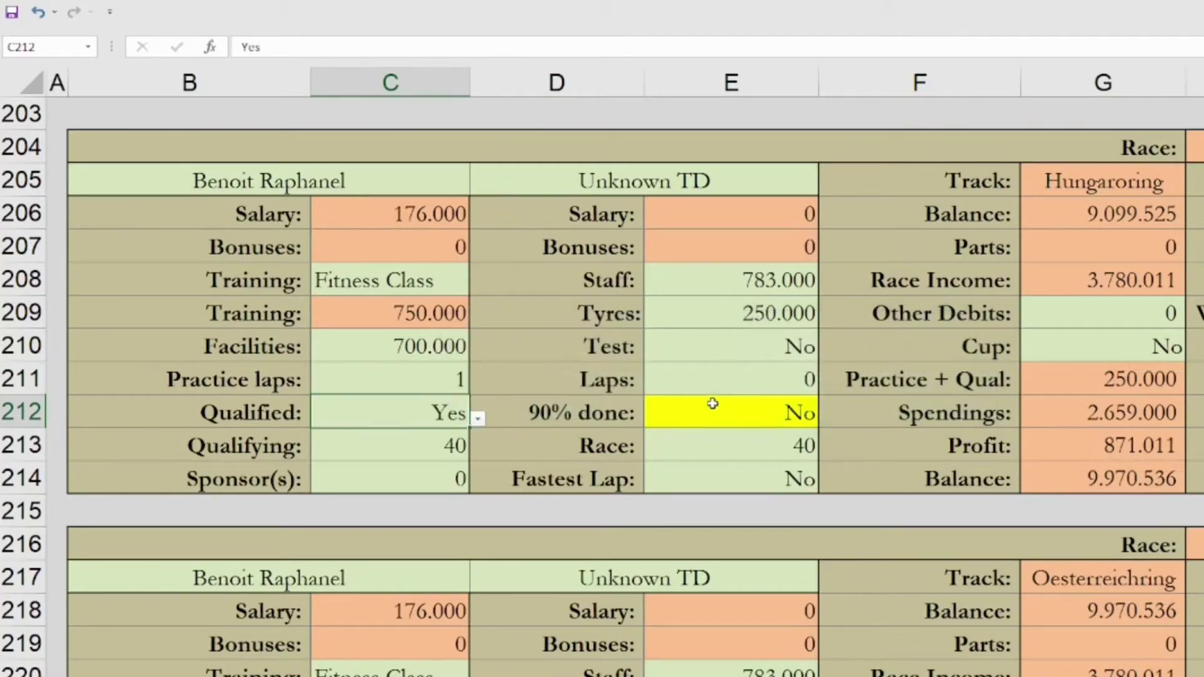
click(537, 465)
click(465, 376)
click(479, 386)
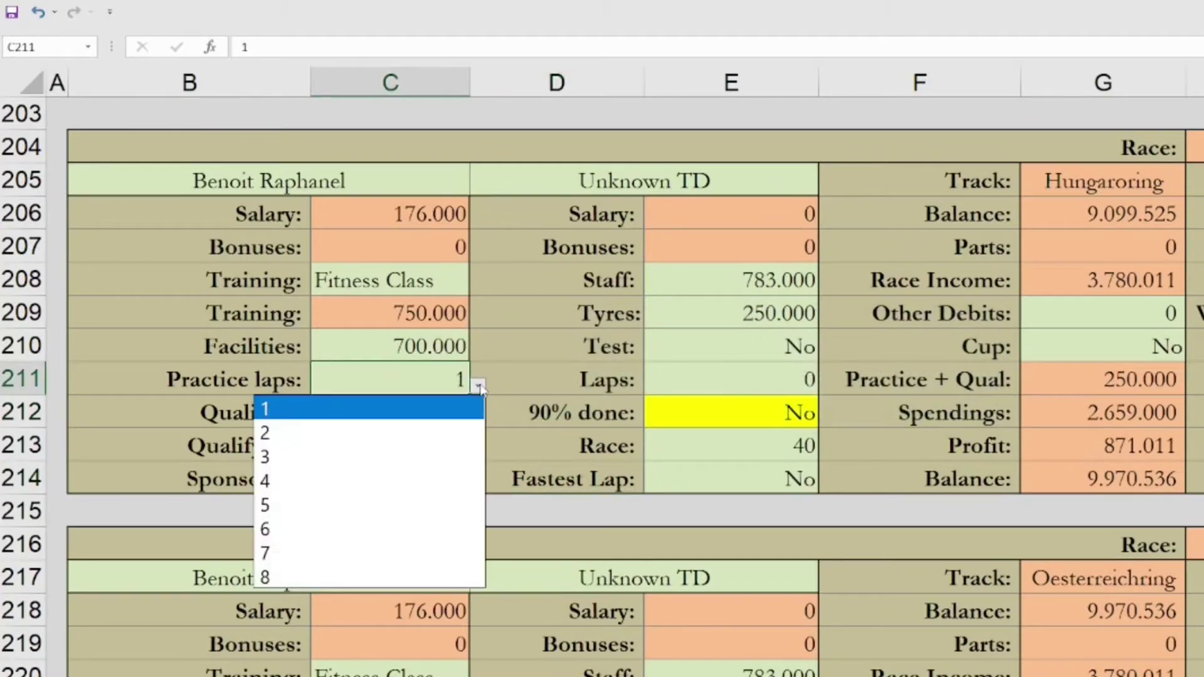
click(533, 373)
click(592, 411)
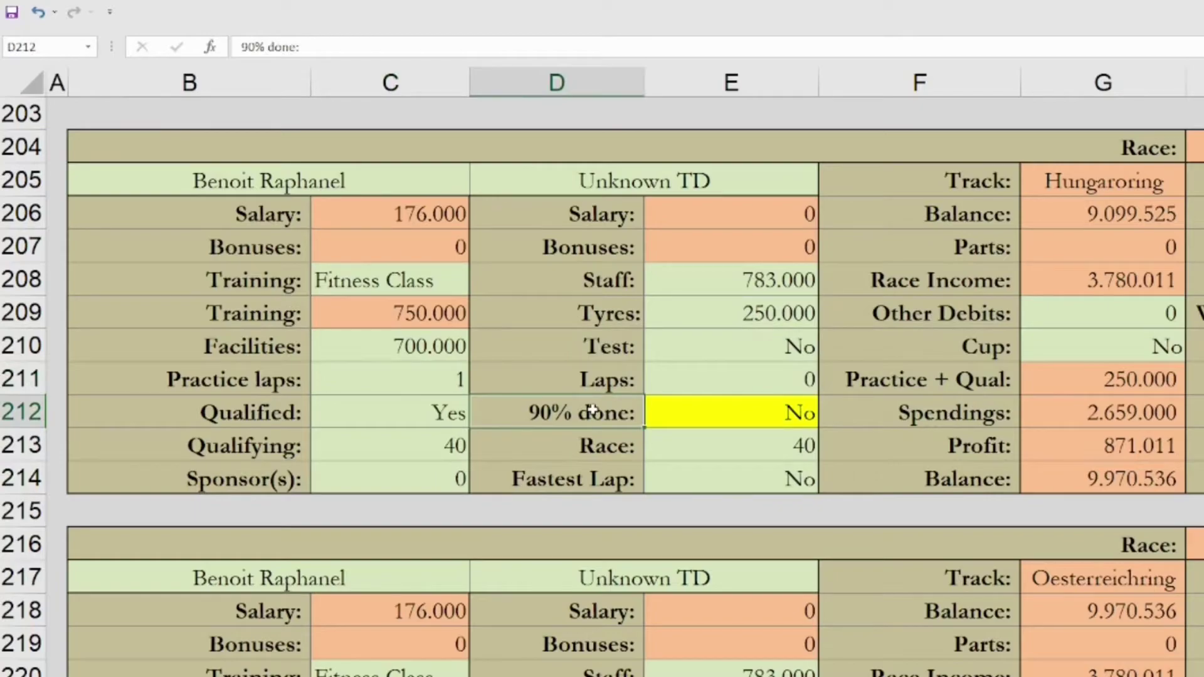
Step: Review the Oesterreichring and Sakhir races, including Sakhir's race position and other debits
scroll(593, 411, down, 2)
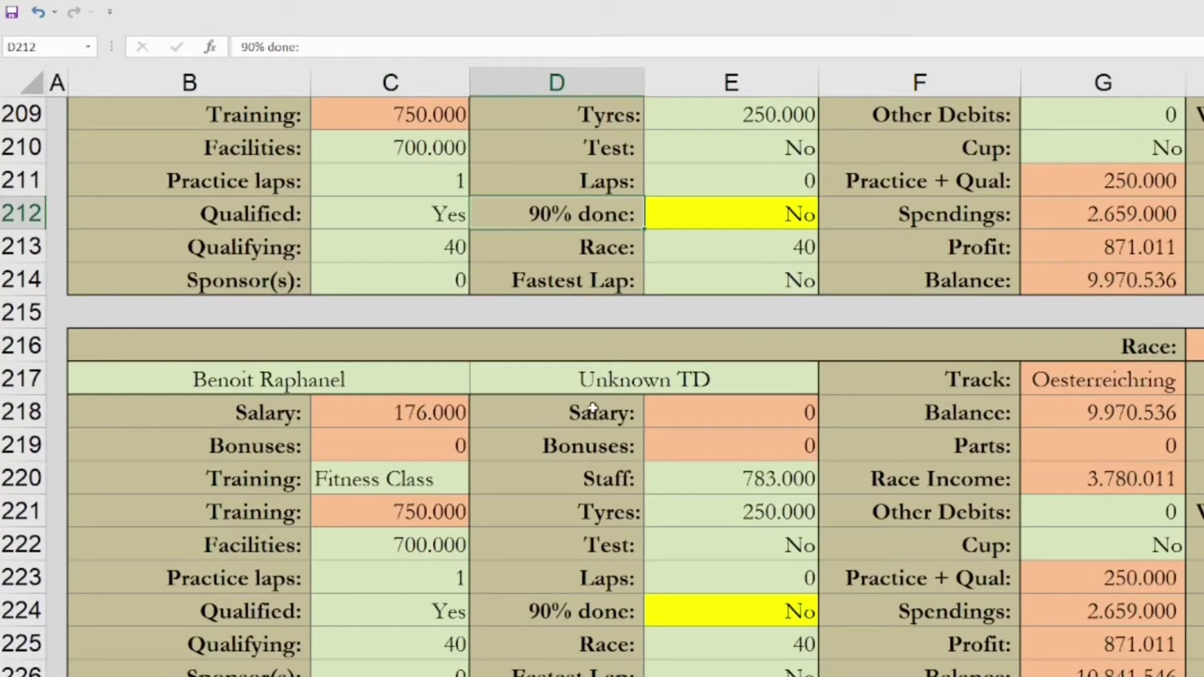
scroll(592, 411, down, 1)
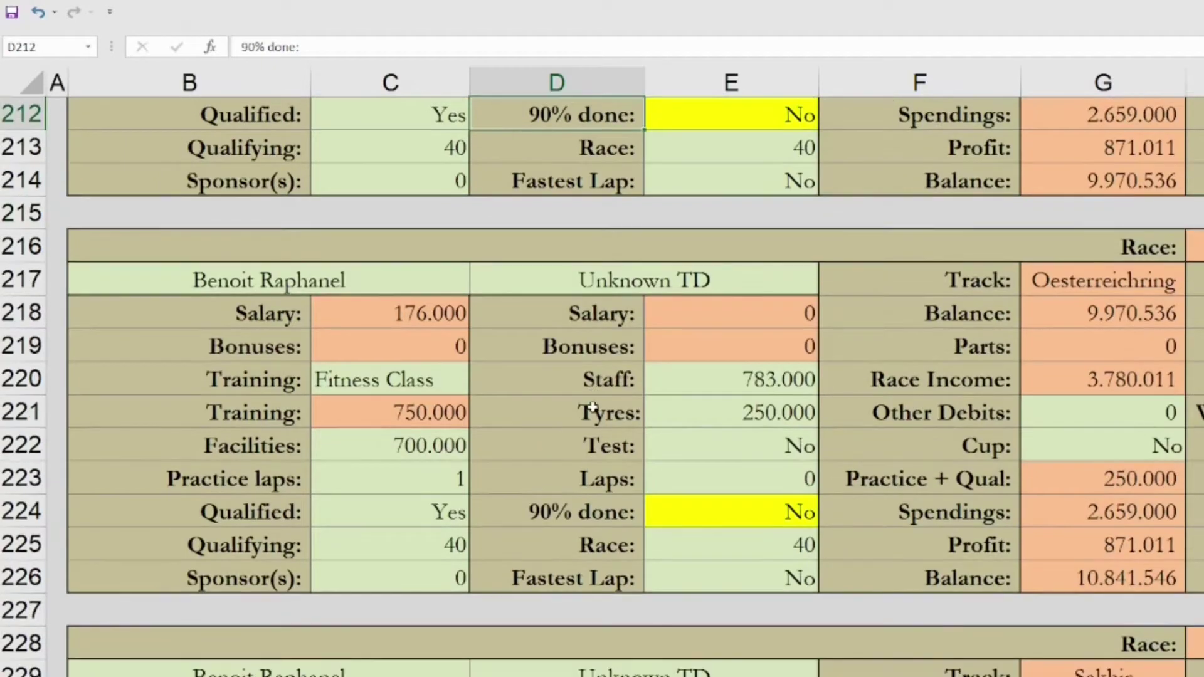
scroll(592, 411, down, 2)
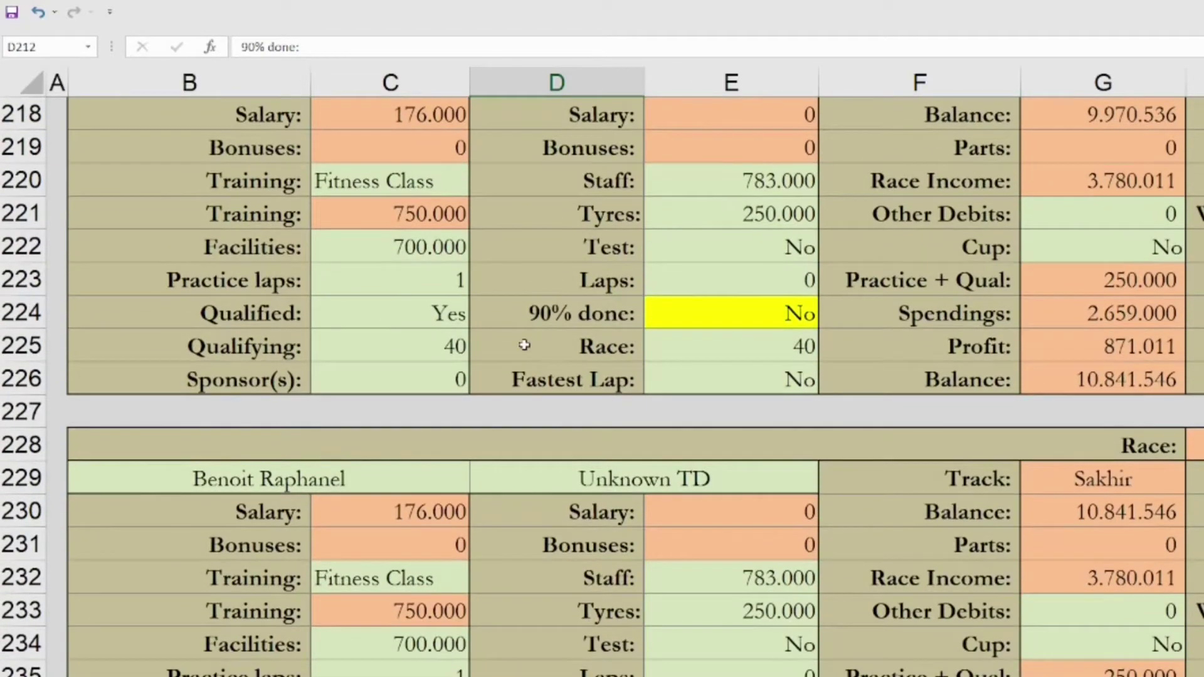
scroll(525, 345, down, 3)
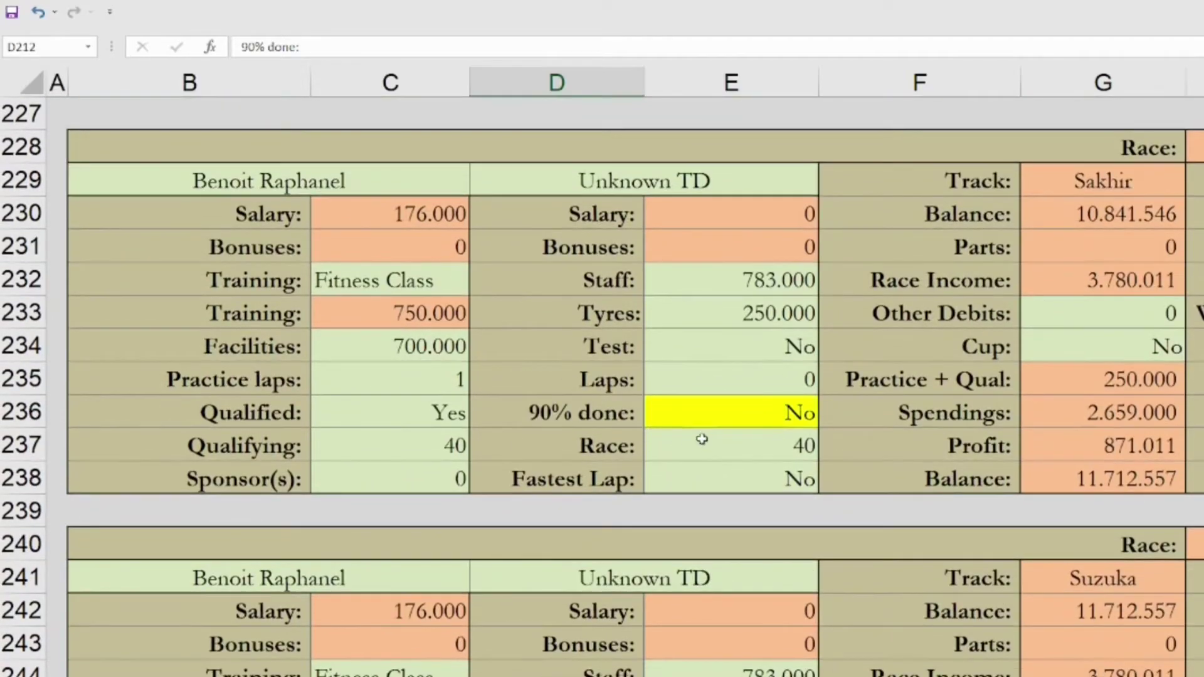
click(702, 439)
click(900, 314)
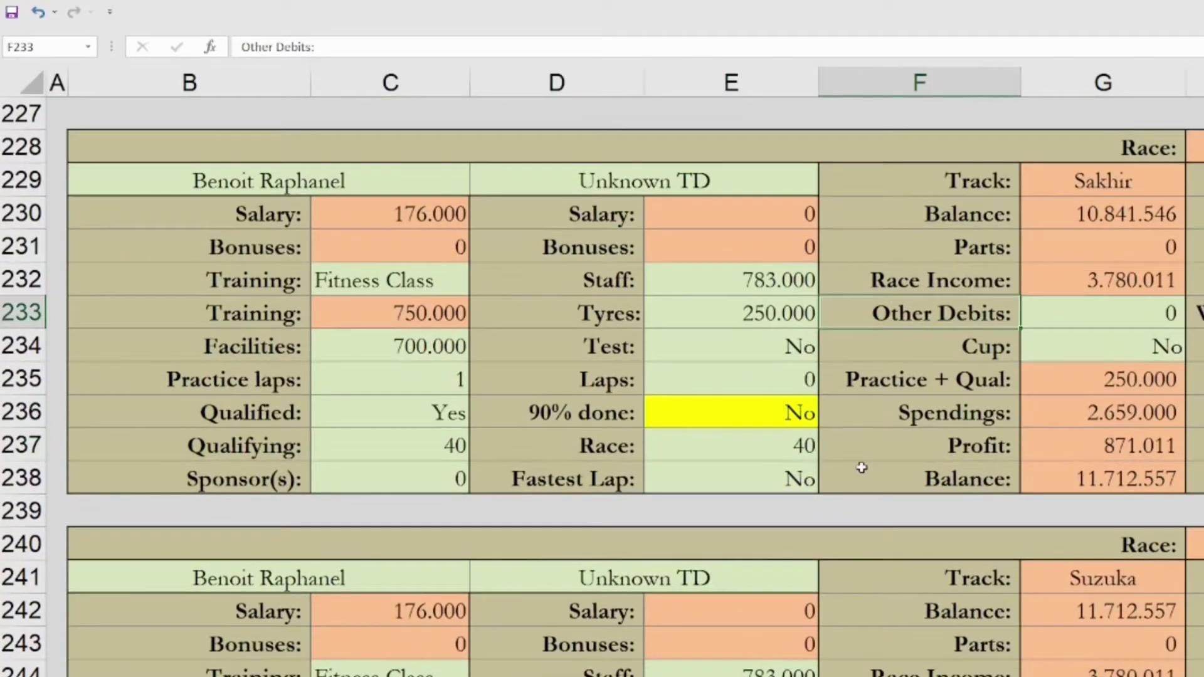
Step: Try the test option as Yes for the Suzuka race, and set it back to No
scroll(860, 464, down, 2)
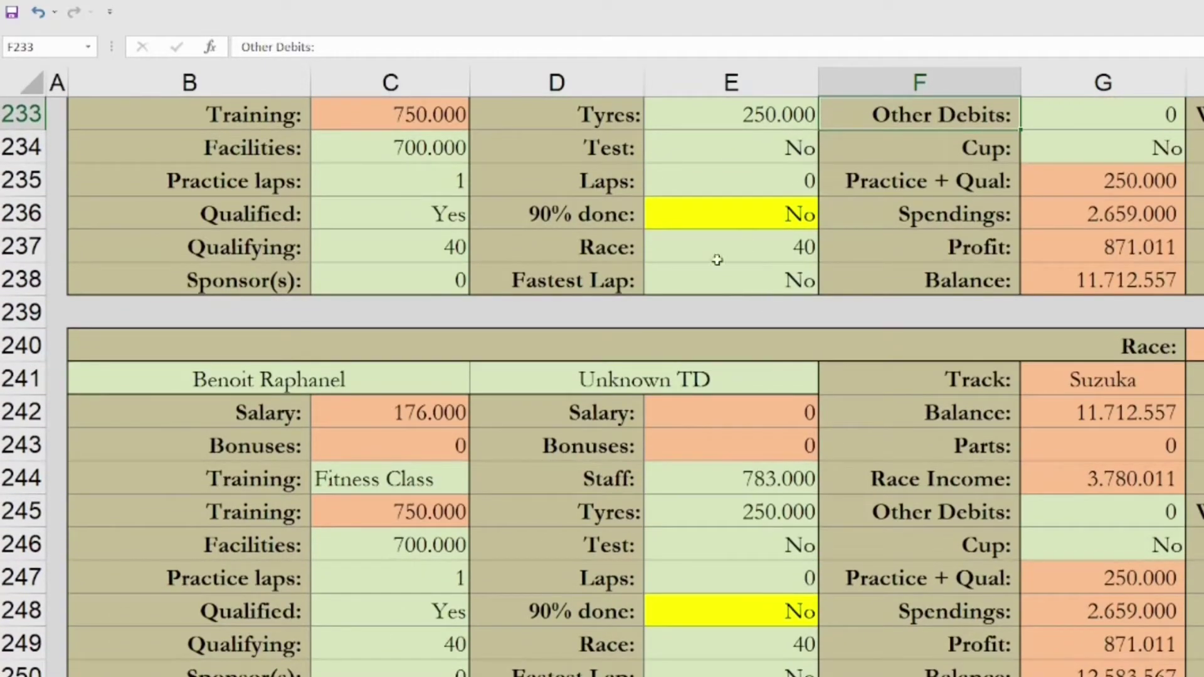
scroll(753, 358, down, 1)
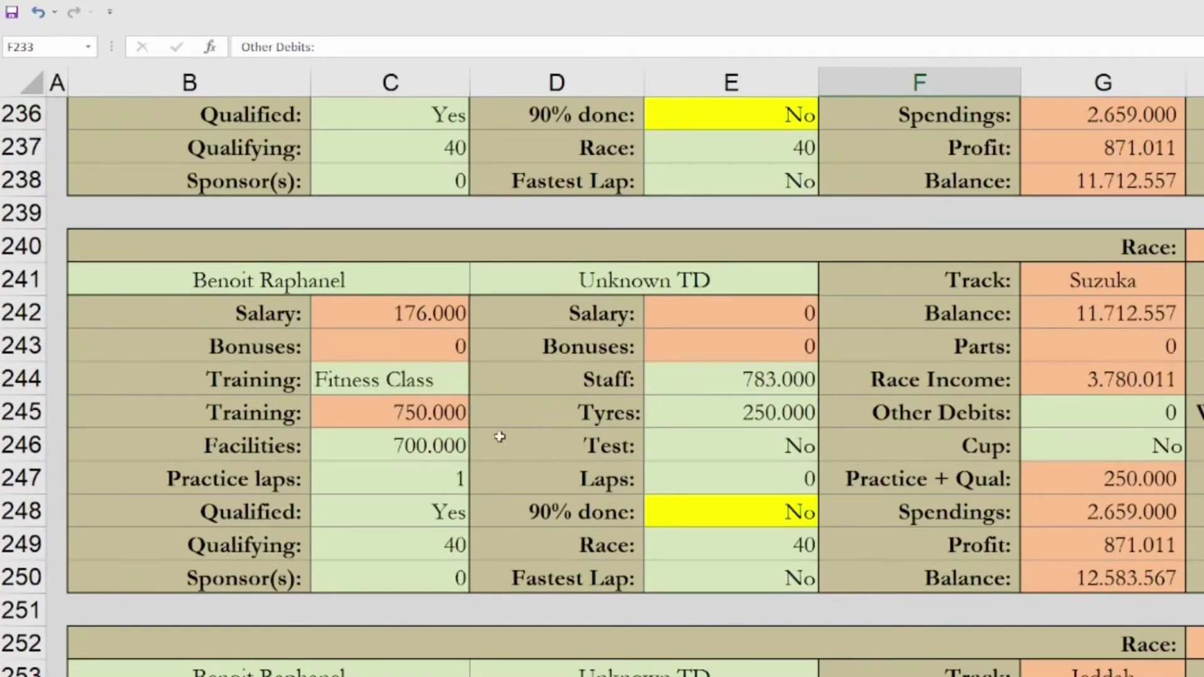
click(802, 450)
click(827, 451)
click(723, 502)
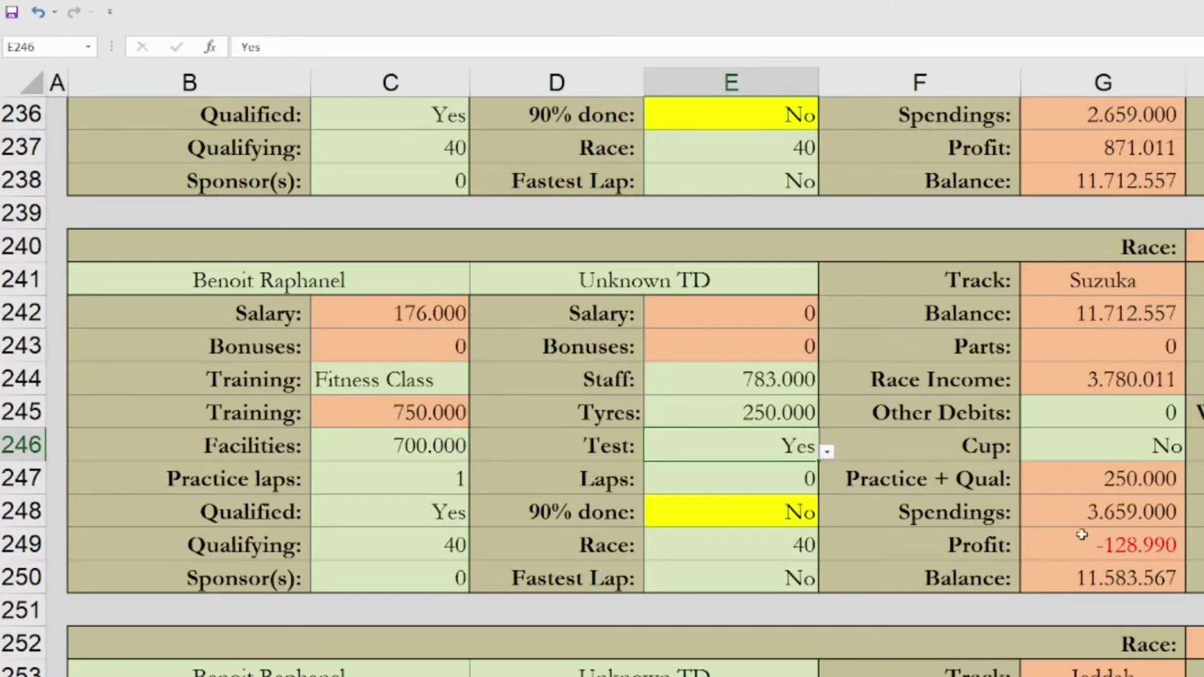
click(826, 451)
click(778, 472)
click(920, 479)
Step: Check the closing balance of the race before New Delhi and the New Delhi race's parts entry
scroll(920, 496, down, 2)
scroll(920, 495, down, 2)
scroll(920, 496, down, 3)
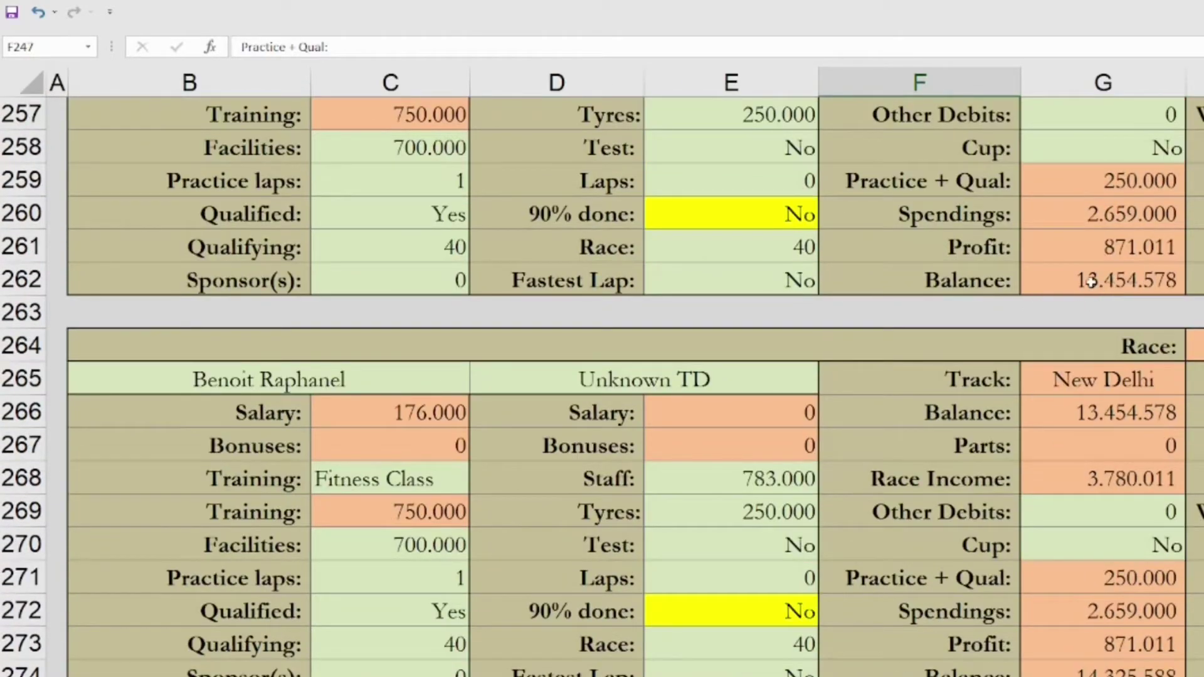
click(1091, 283)
click(941, 447)
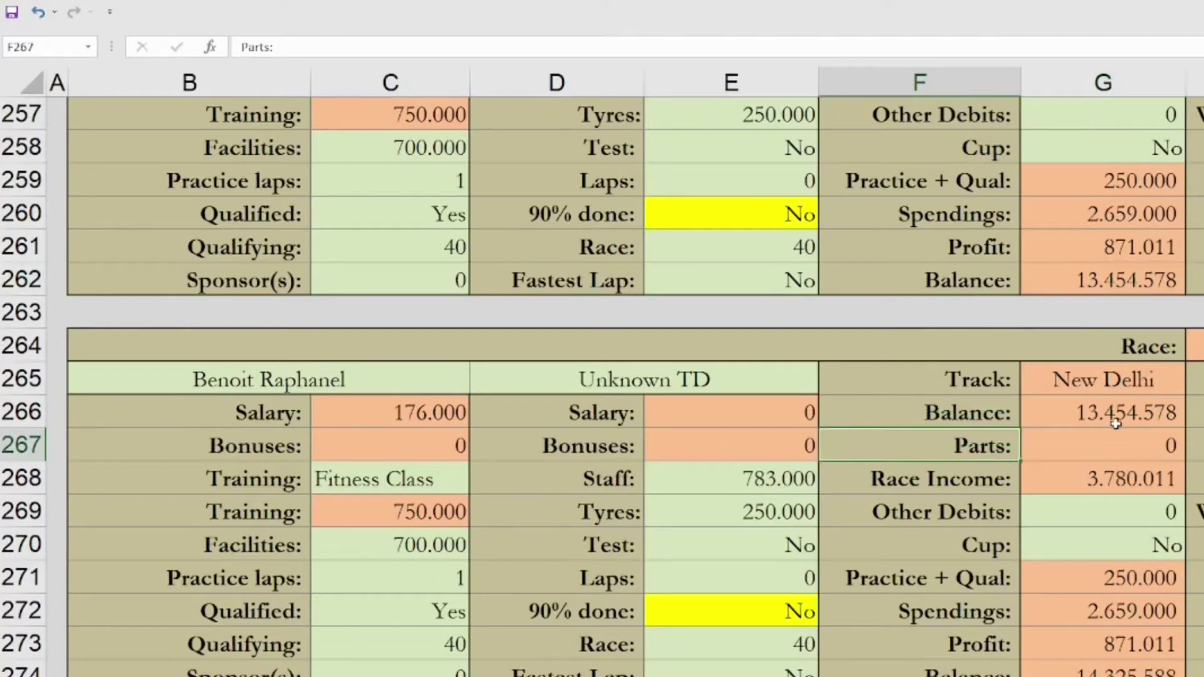
Step: Check the New Delhi race's parts formula, and review the Sepang, Sochi and Melbourne races through to Melbourne's closing balance
click(1059, 452)
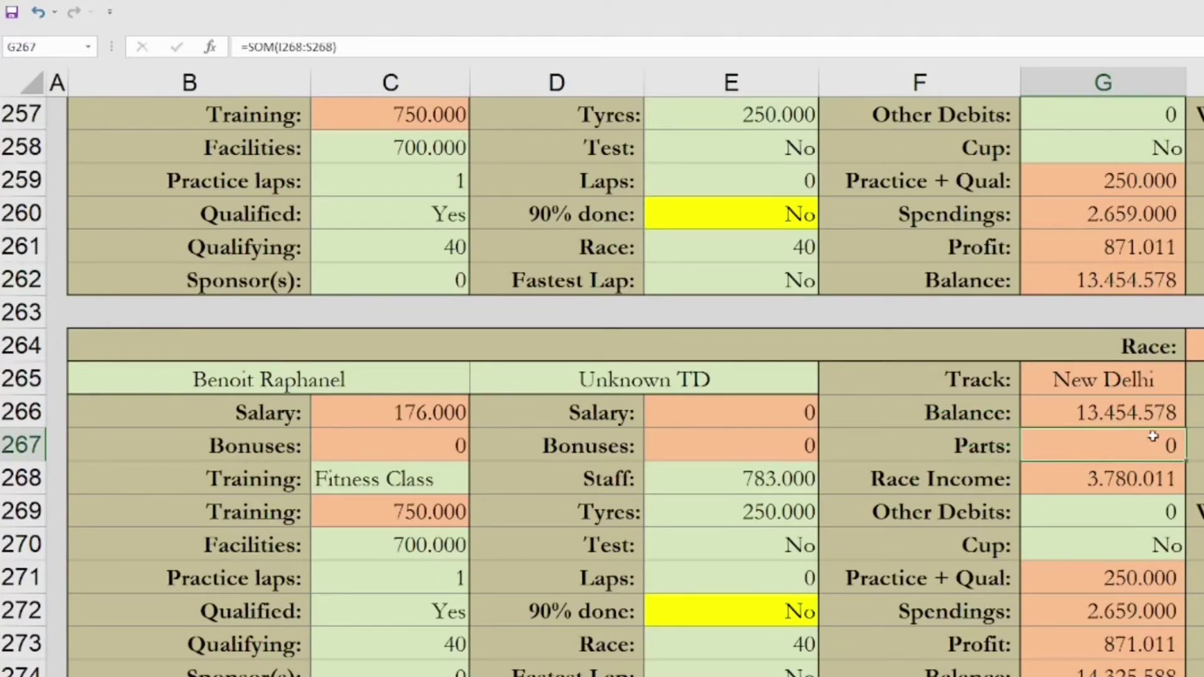
scroll(1061, 440, up, 1)
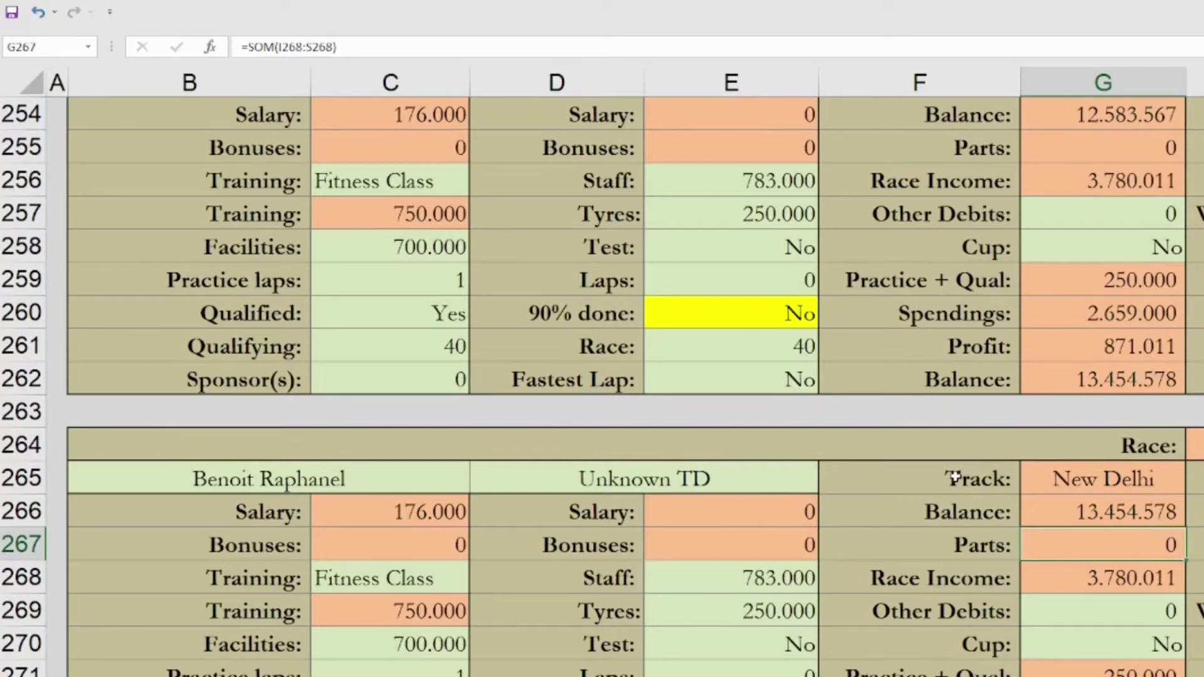
scroll(954, 478, down, 5)
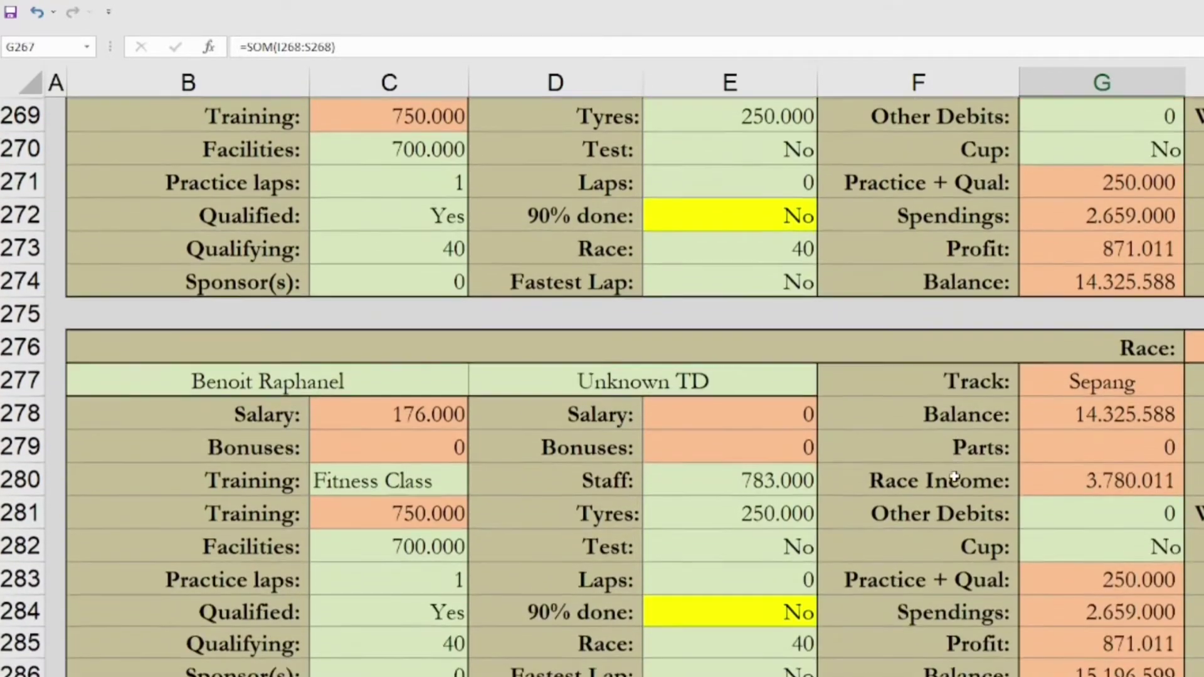
scroll(954, 476, down, 1)
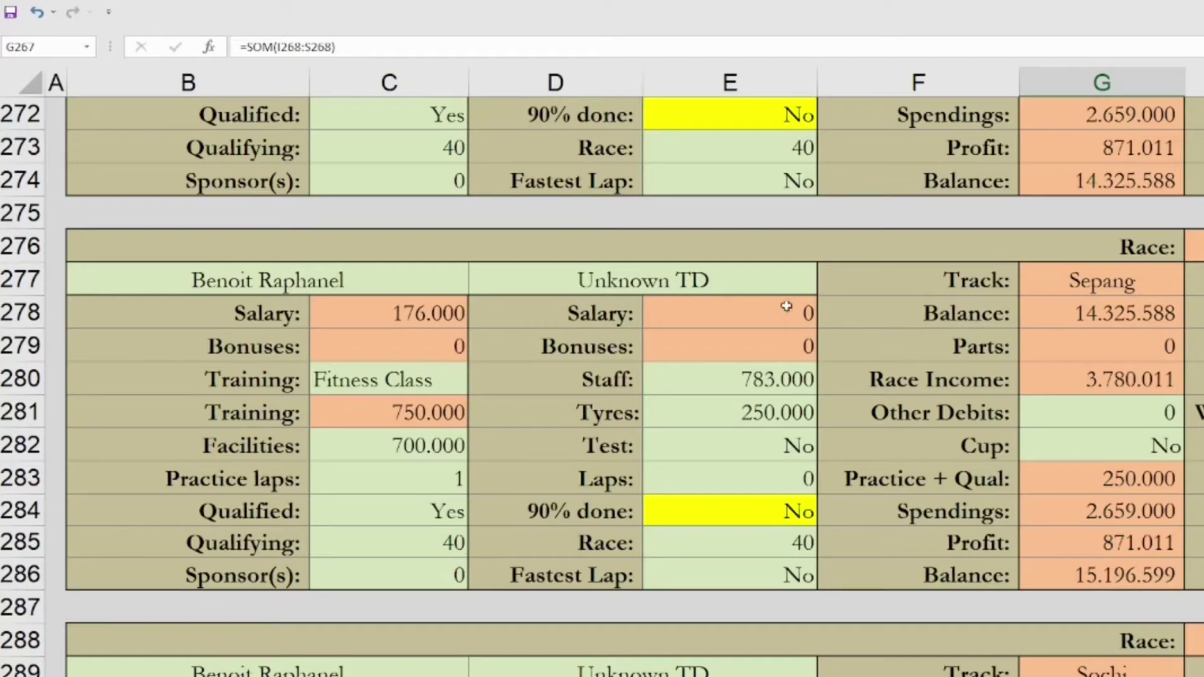
scroll(641, 384, down, 2)
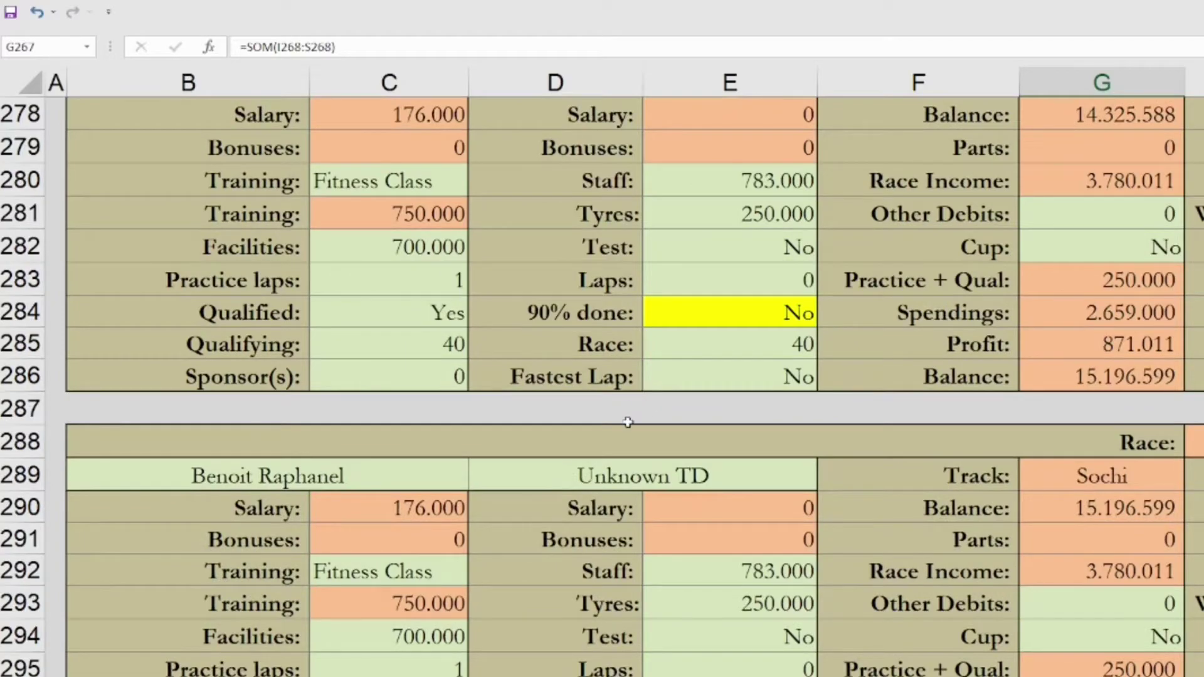
scroll(582, 429, down, 1)
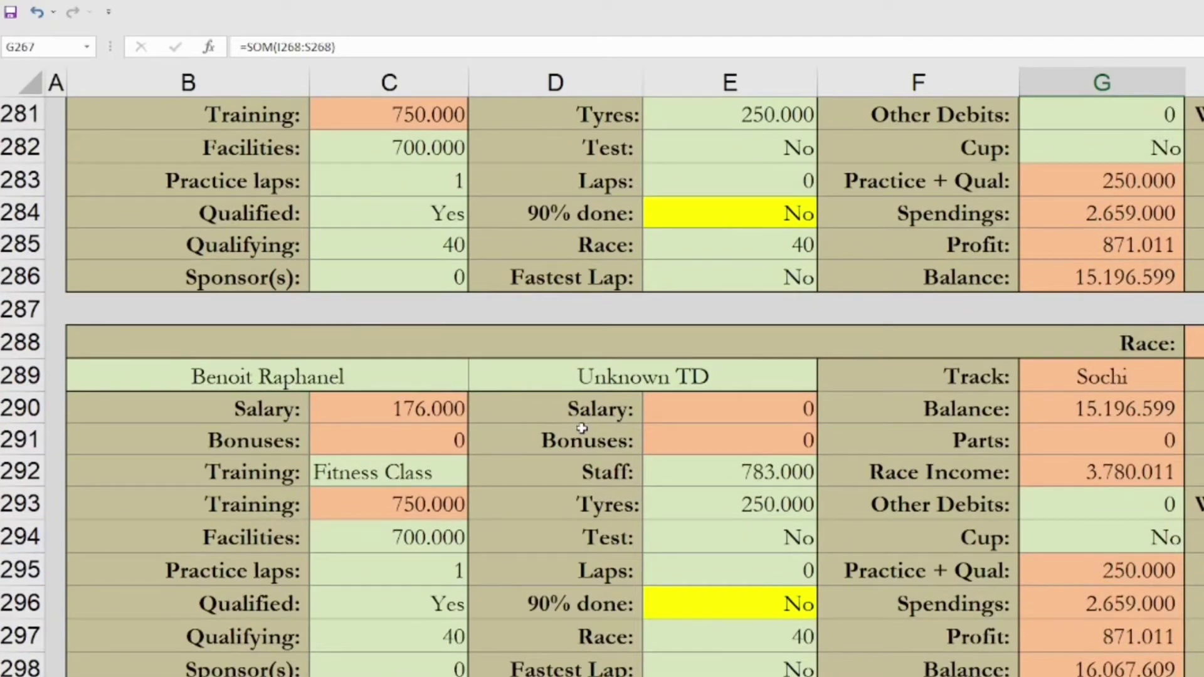
scroll(582, 429, down, 2)
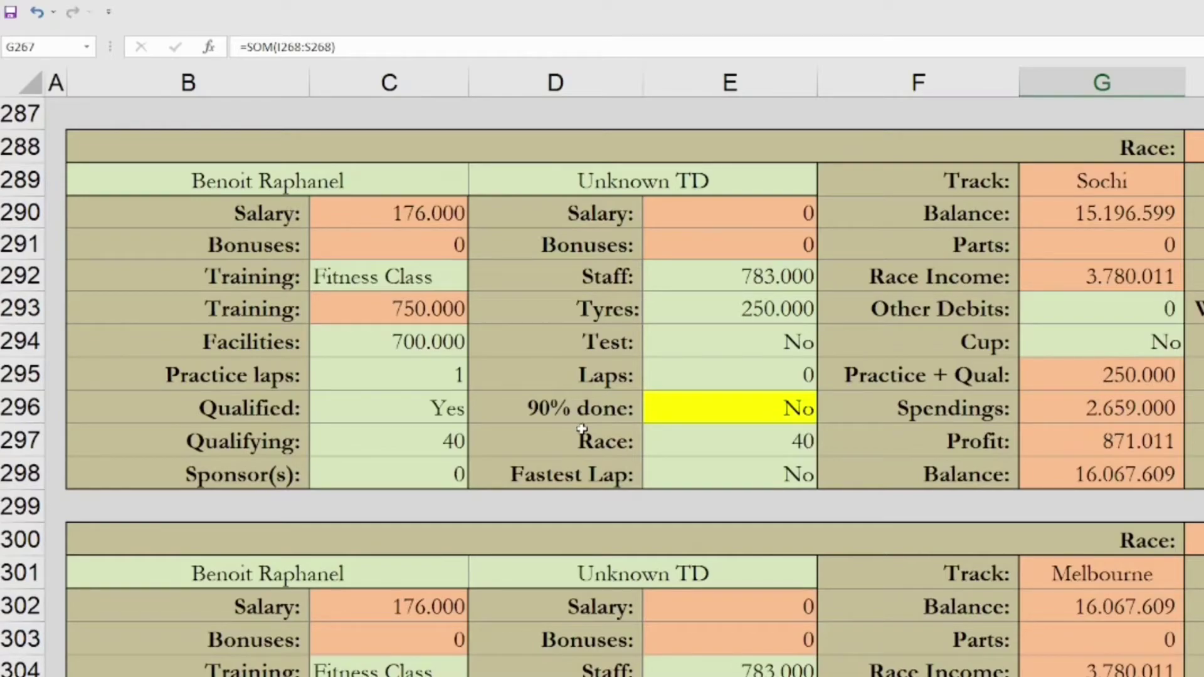
scroll(583, 429, down, 3)
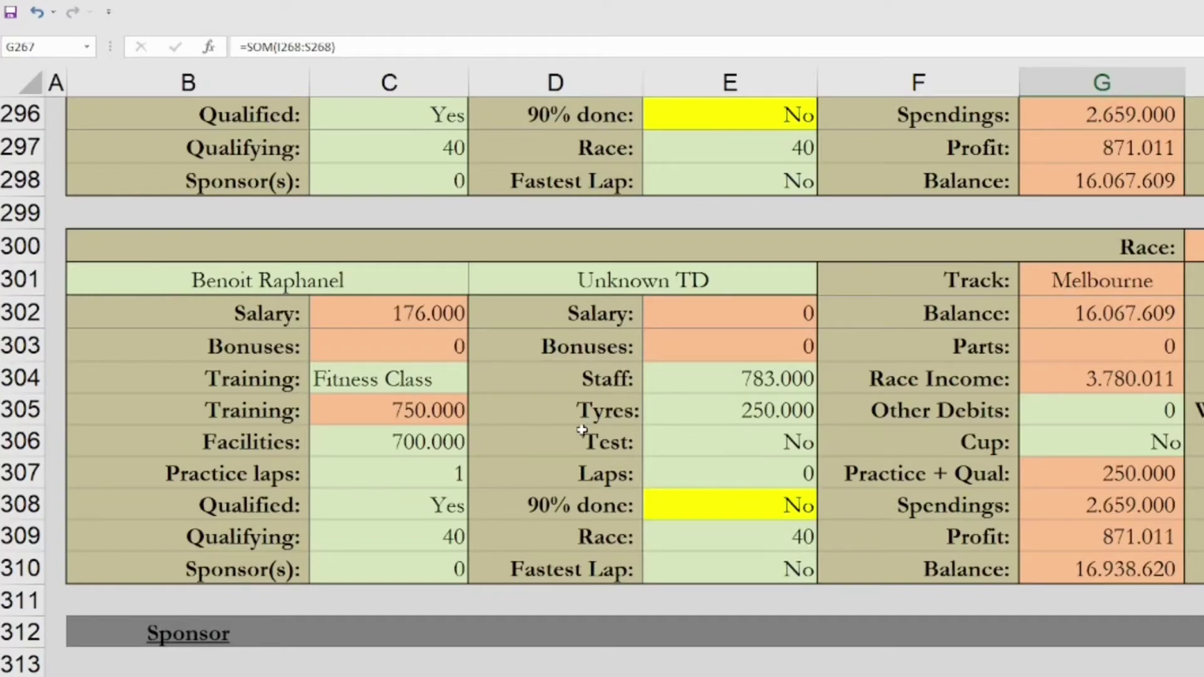
click(949, 580)
Step: Check the driver selection and the driver salary lookup formula of the Sepang race
scroll(950, 581, up, 8)
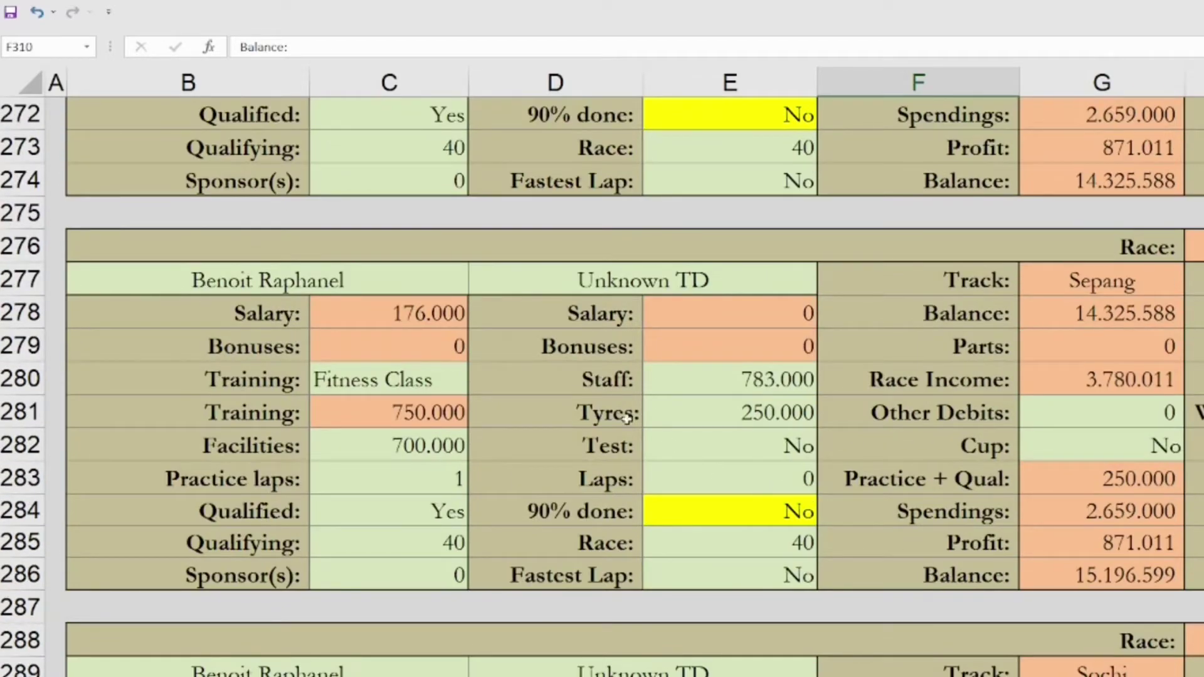
click(400, 286)
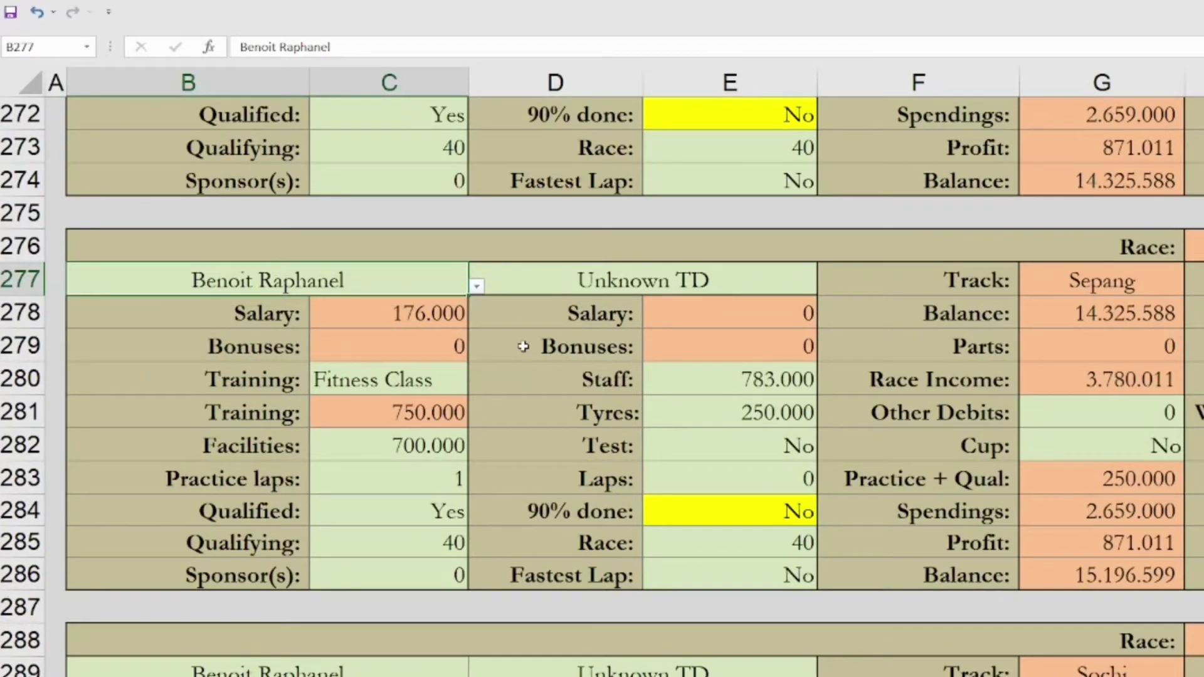
click(430, 323)
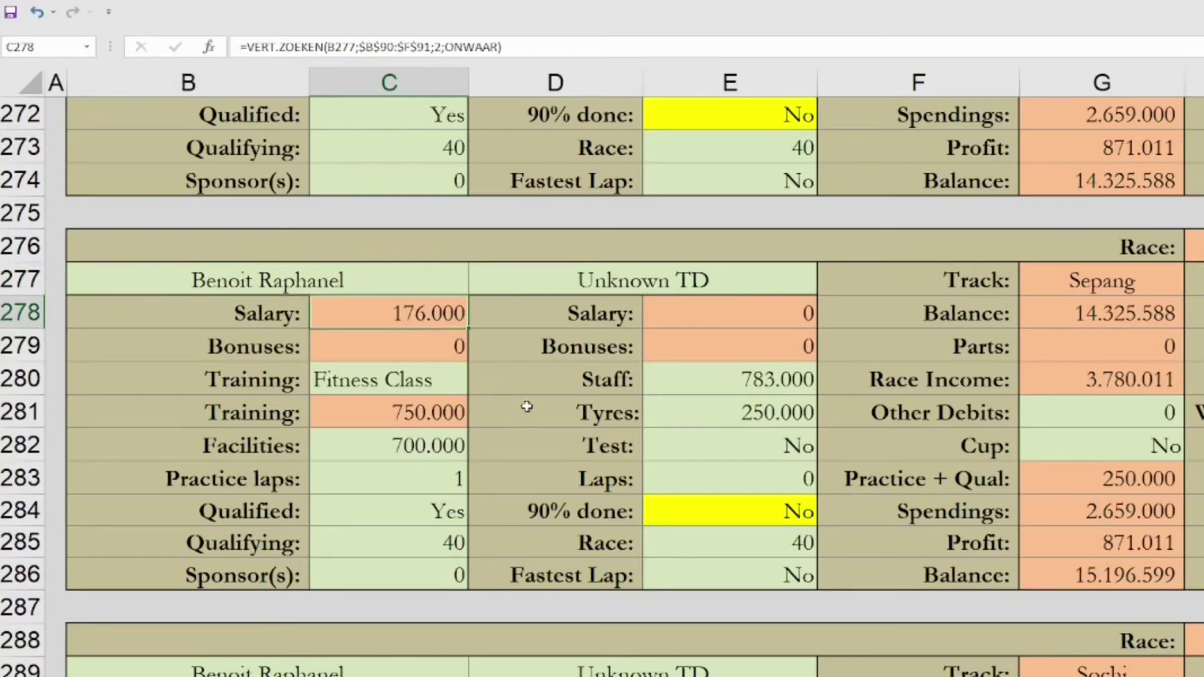
Step: Return to the season summary above the Kyalami race and check the next-season balance formula
scroll(564, 430, up, 6)
scroll(564, 431, up, 18)
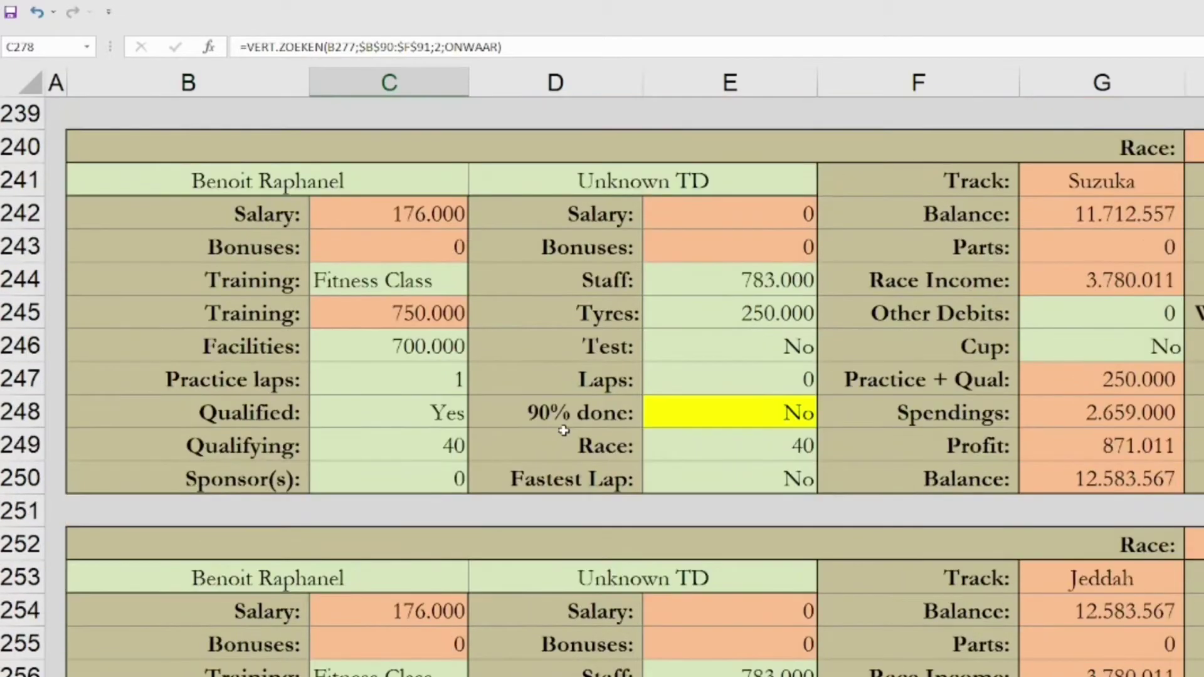
scroll(566, 428, up, 12)
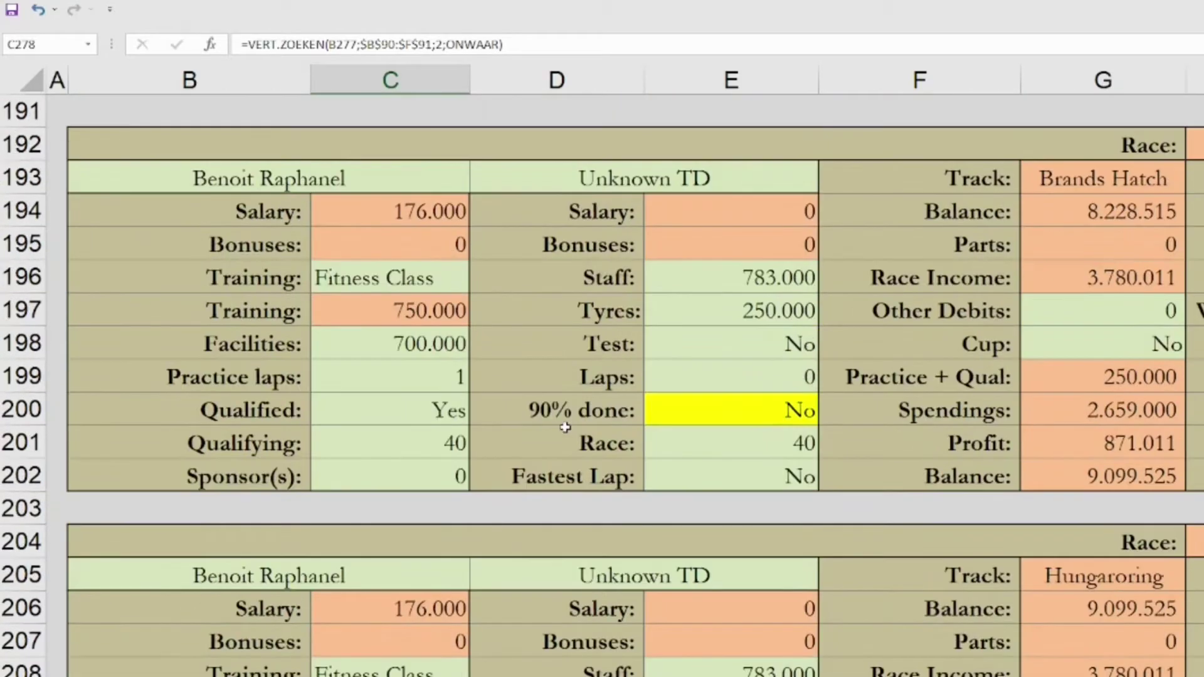
scroll(566, 429, up, 11)
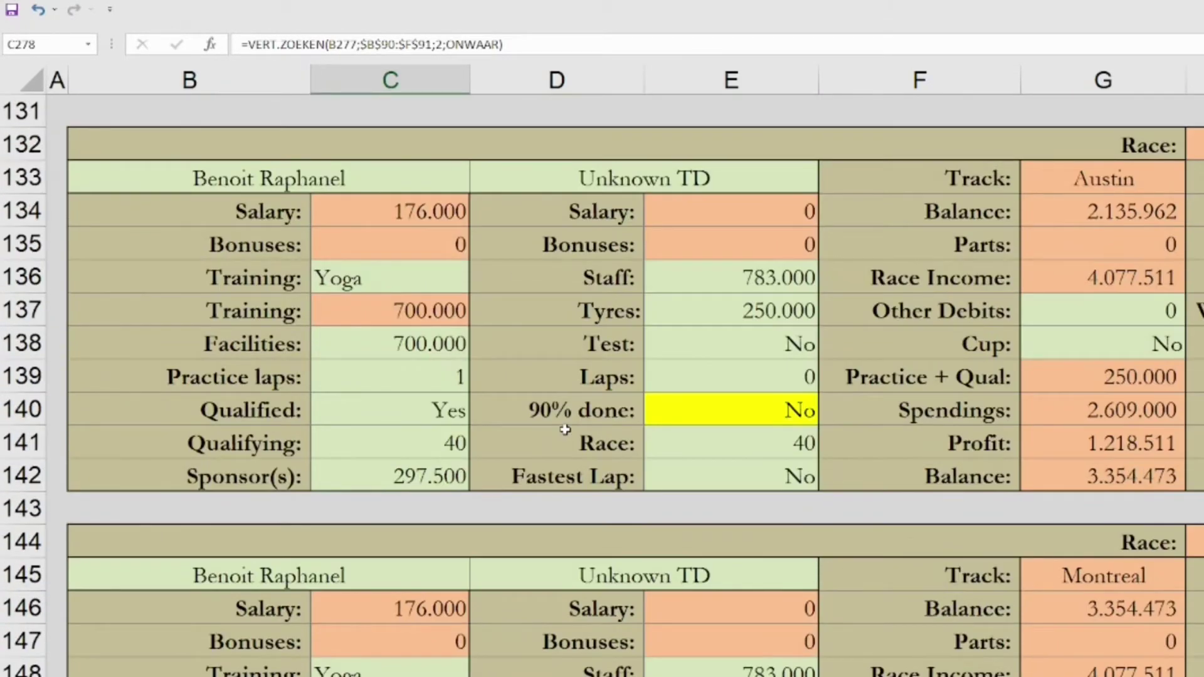
scroll(584, 412, up, 3)
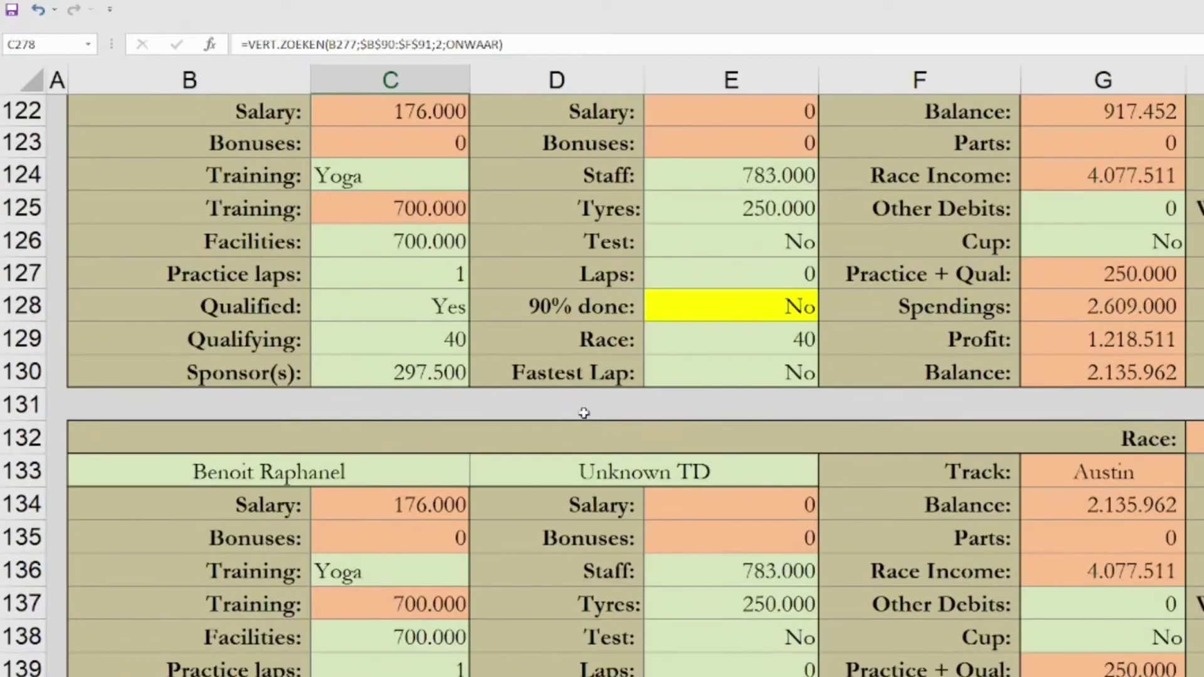
click(434, 408)
scroll(566, 451, up, 8)
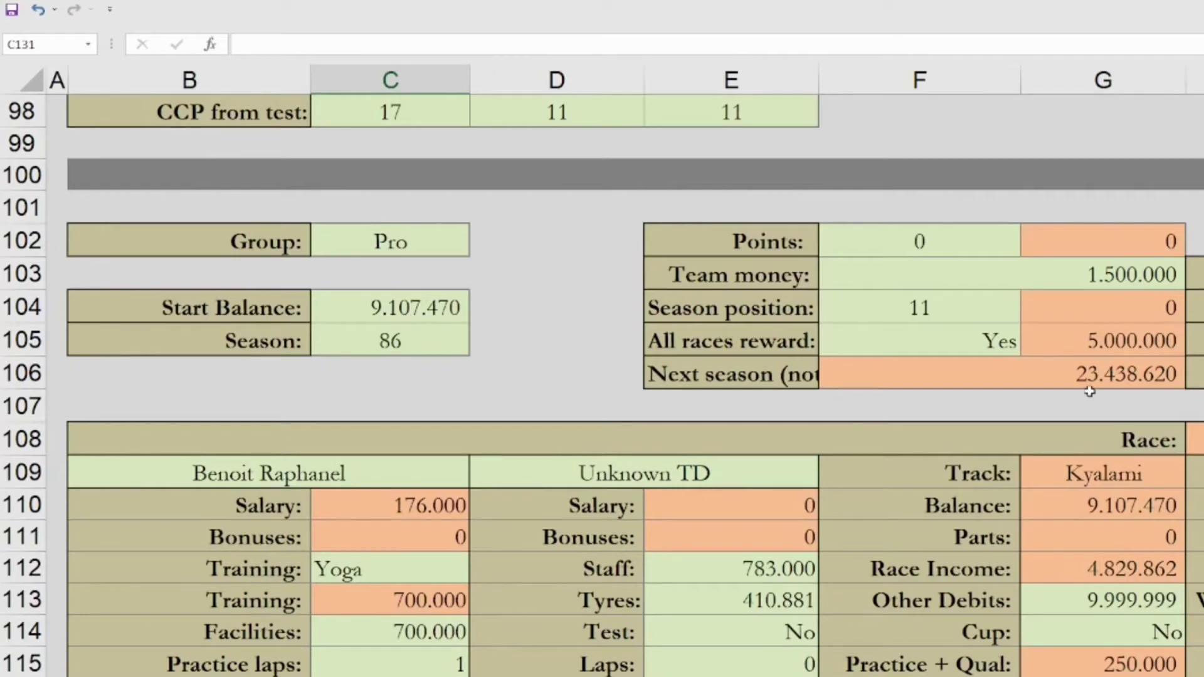
click(998, 375)
scroll(571, 383, up, 4)
Step: Check the Kyalami race's other debits, practice and qualifying, and staff entries, and the Rafaela Oval race's staff entry
scroll(571, 383, down, 7)
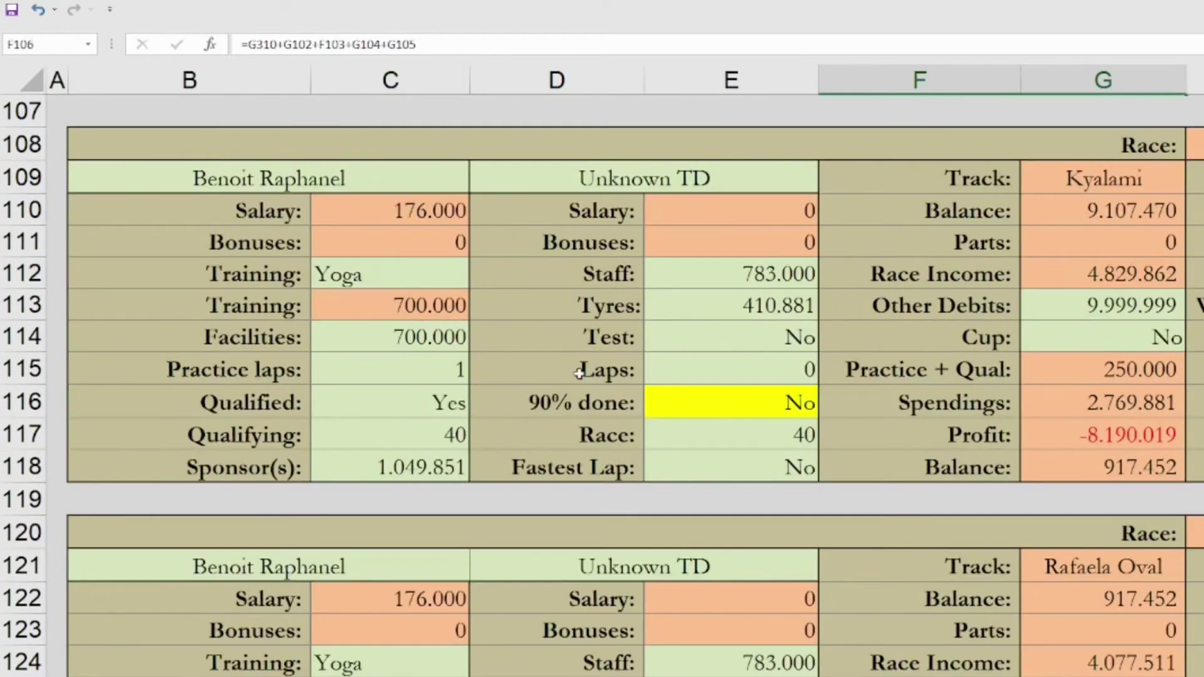
click(1066, 309)
click(880, 379)
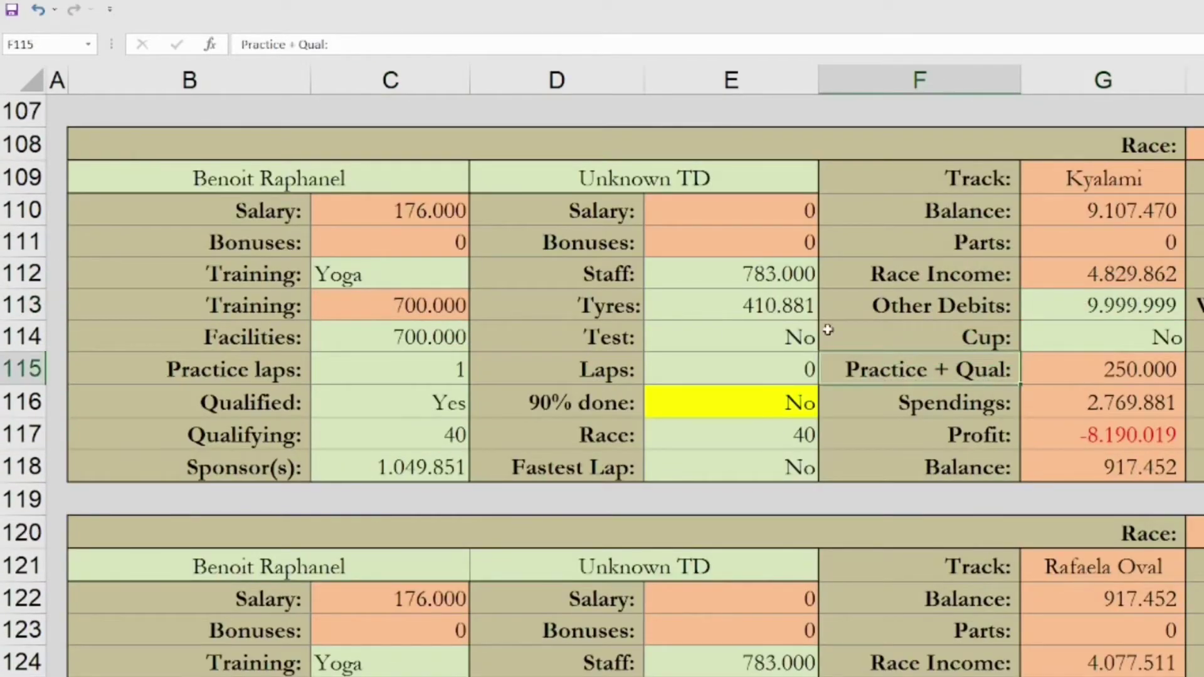
click(698, 284)
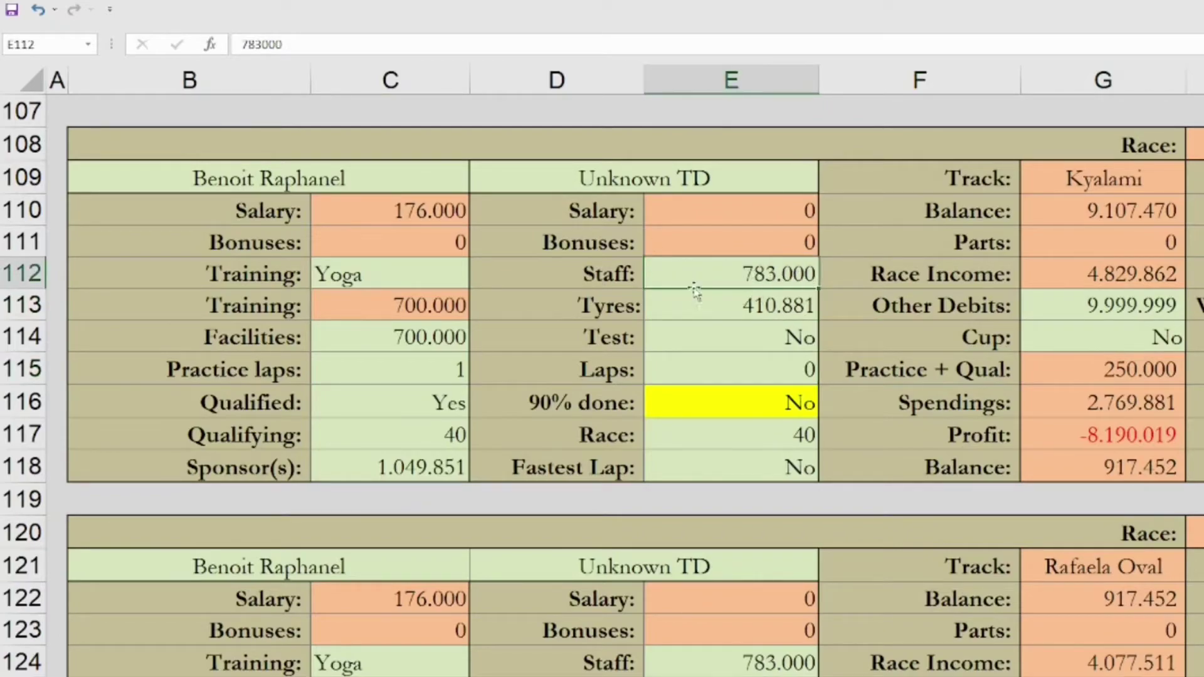
scroll(757, 292, down, 1)
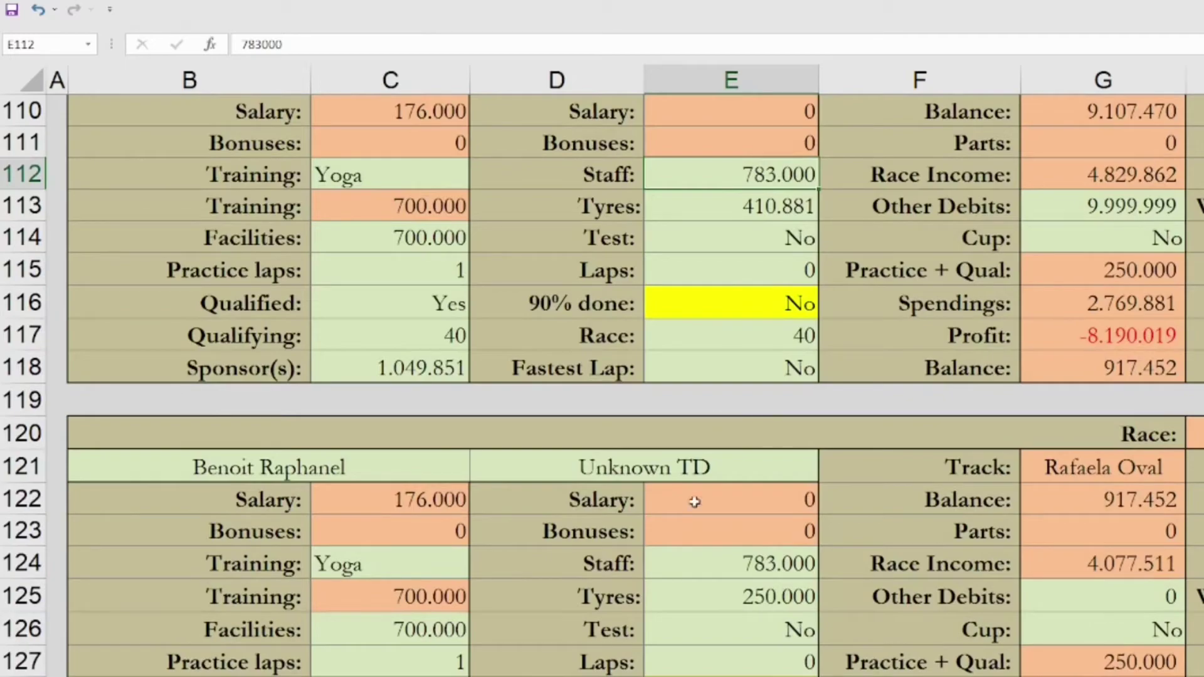
scroll(695, 565, down, 3)
click(716, 283)
scroll(743, 305, down, 1)
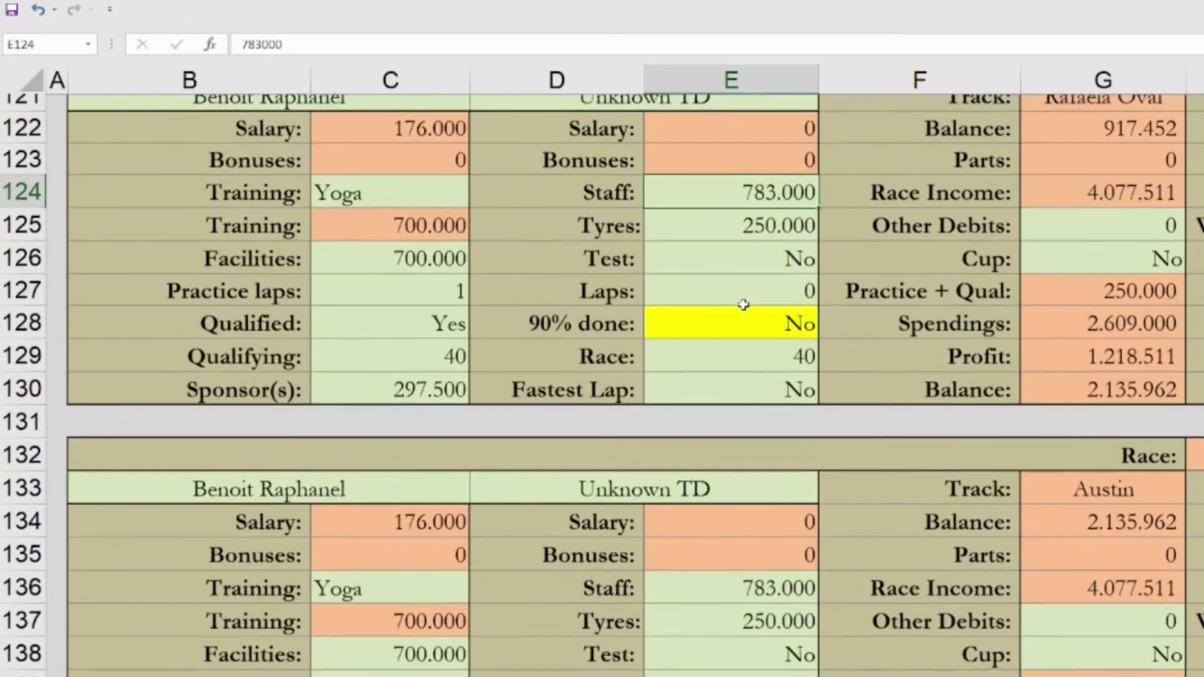
Step: Go back to the season summary and recheck the next-season balance
scroll(743, 305, up, 8)
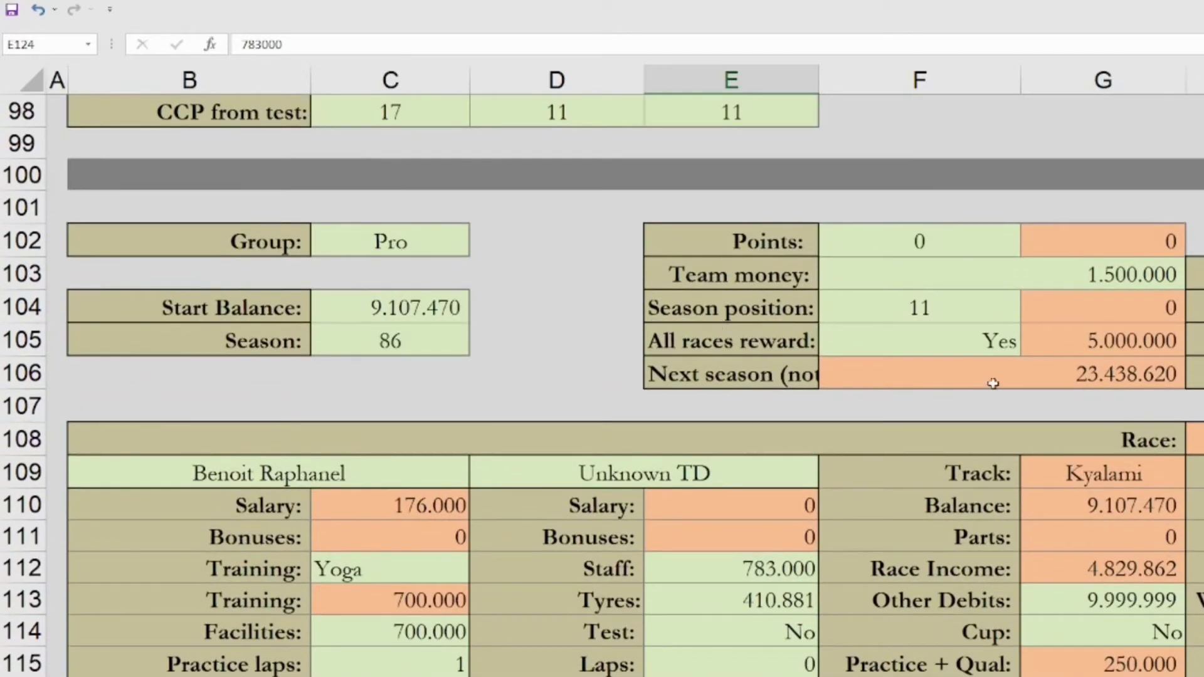
click(1045, 371)
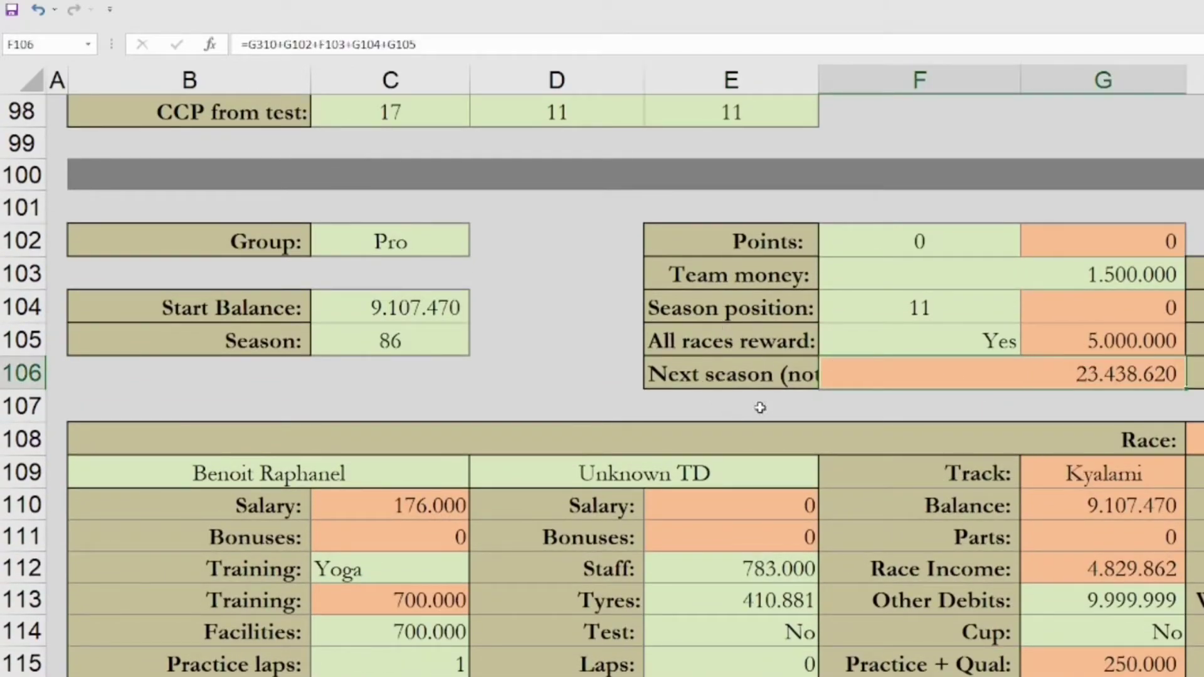
click(494, 405)
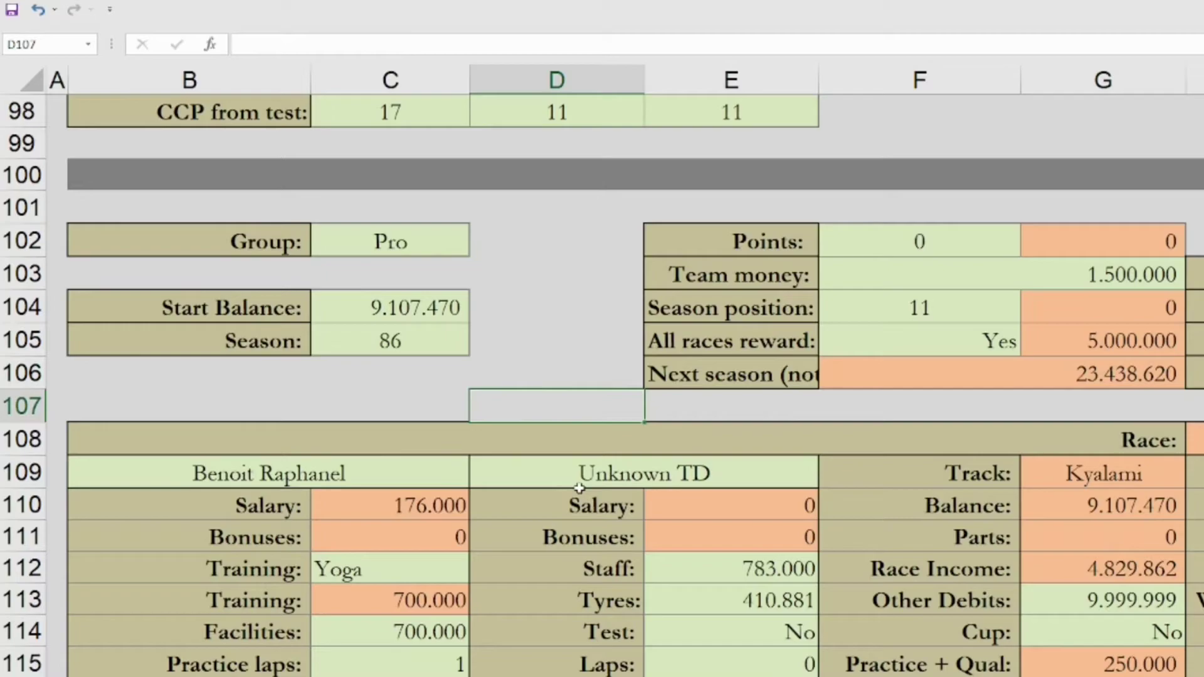
Step: Check the group setting and the first driver's entry in the driver salary table
scroll(372, 411, up, 1)
click(396, 342)
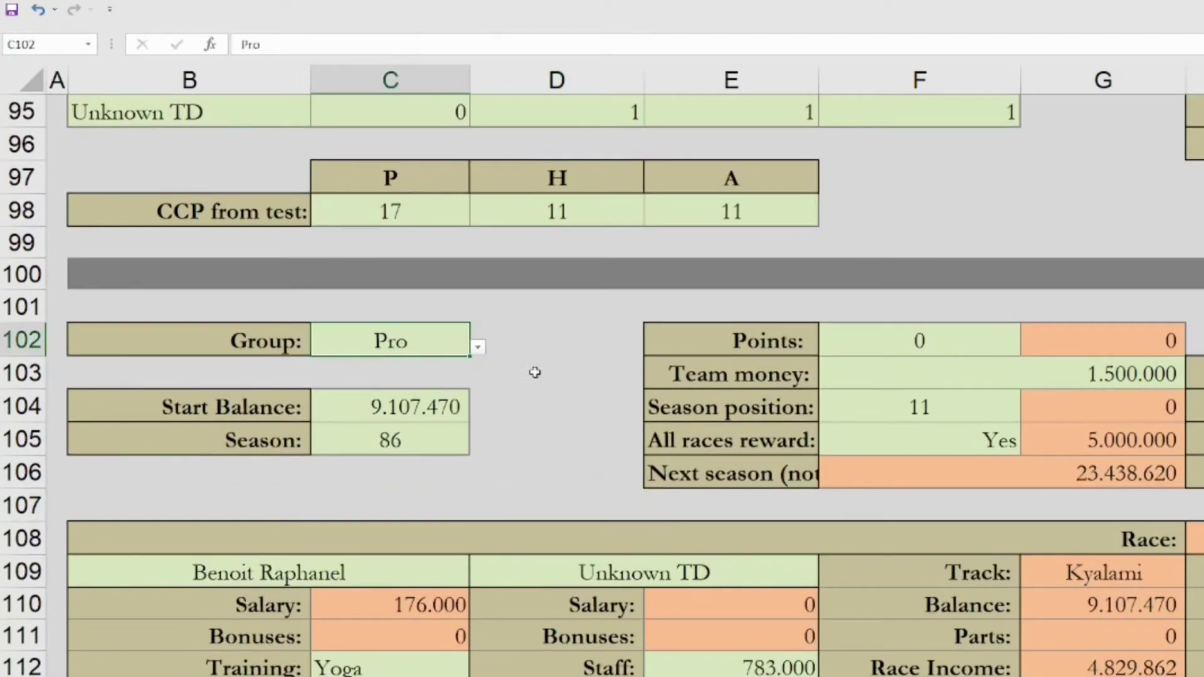
scroll(439, 377, up, 2)
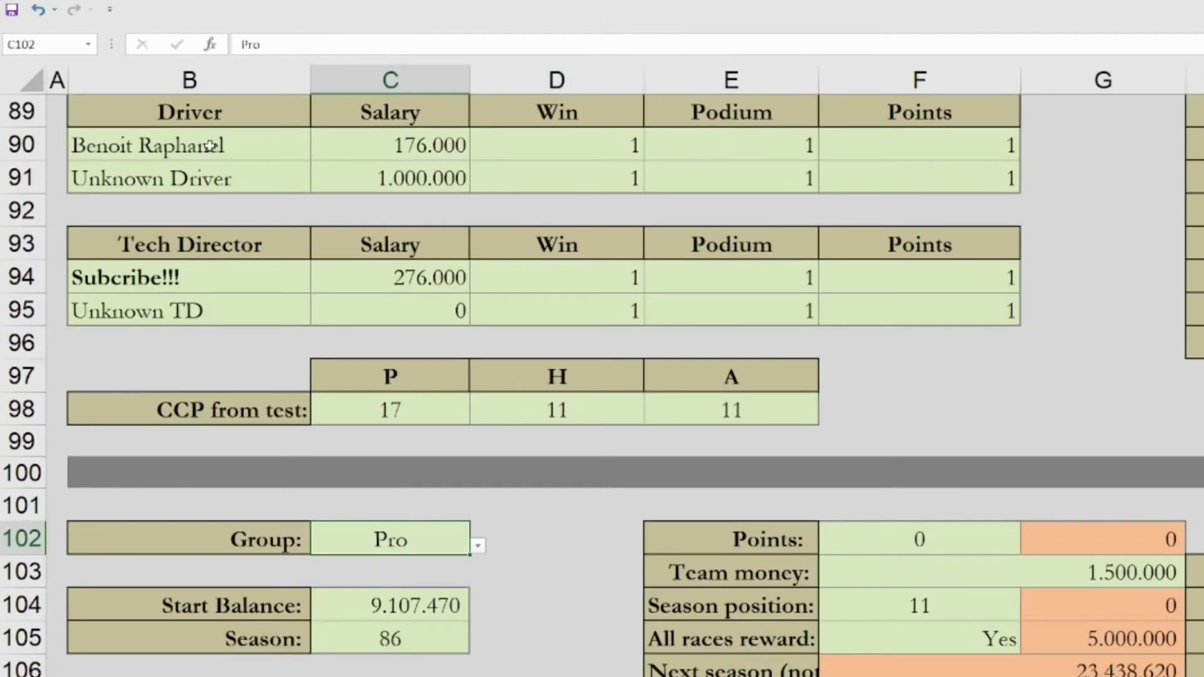
click(210, 146)
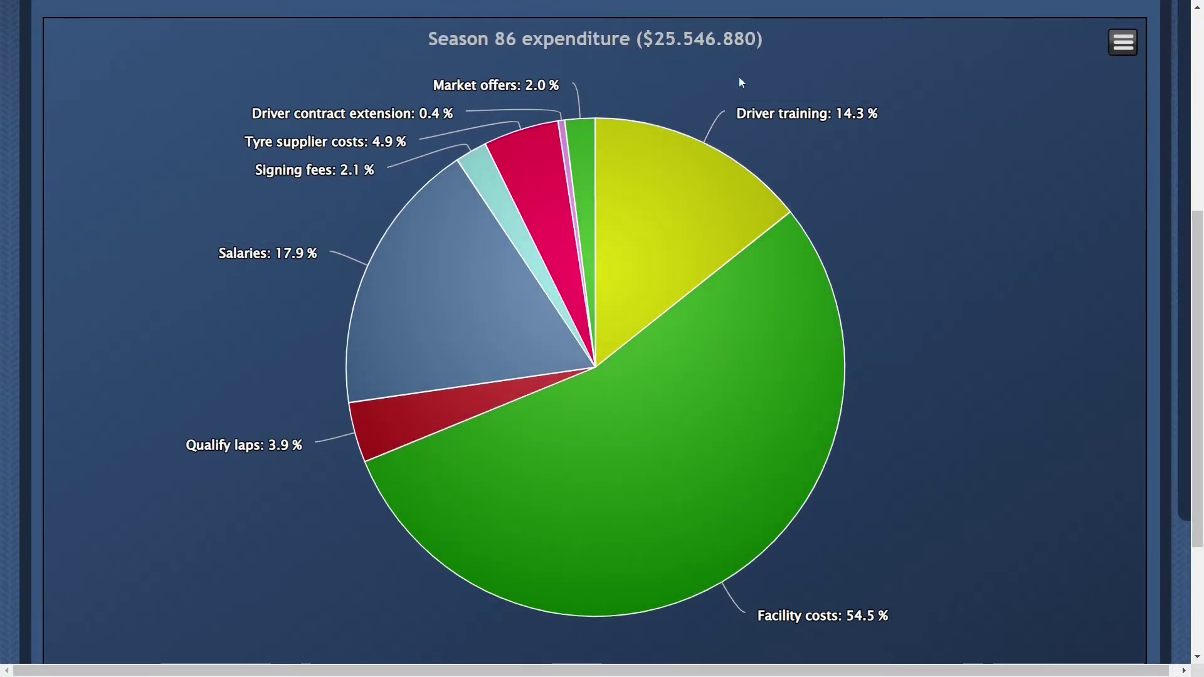
Step: On the GPRO website, examine the Season 86 expenditure graph's shares, including qualify laps, signing fees and driver training
mouse_move(636, 527)
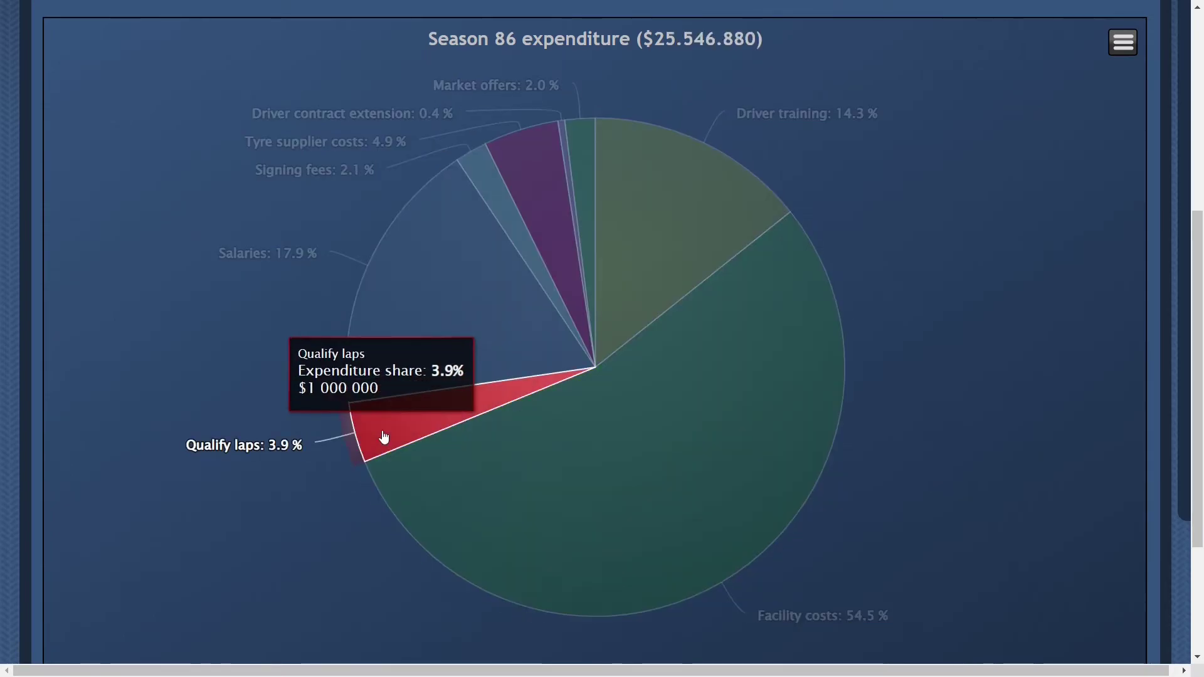
mouse_move(386, 326)
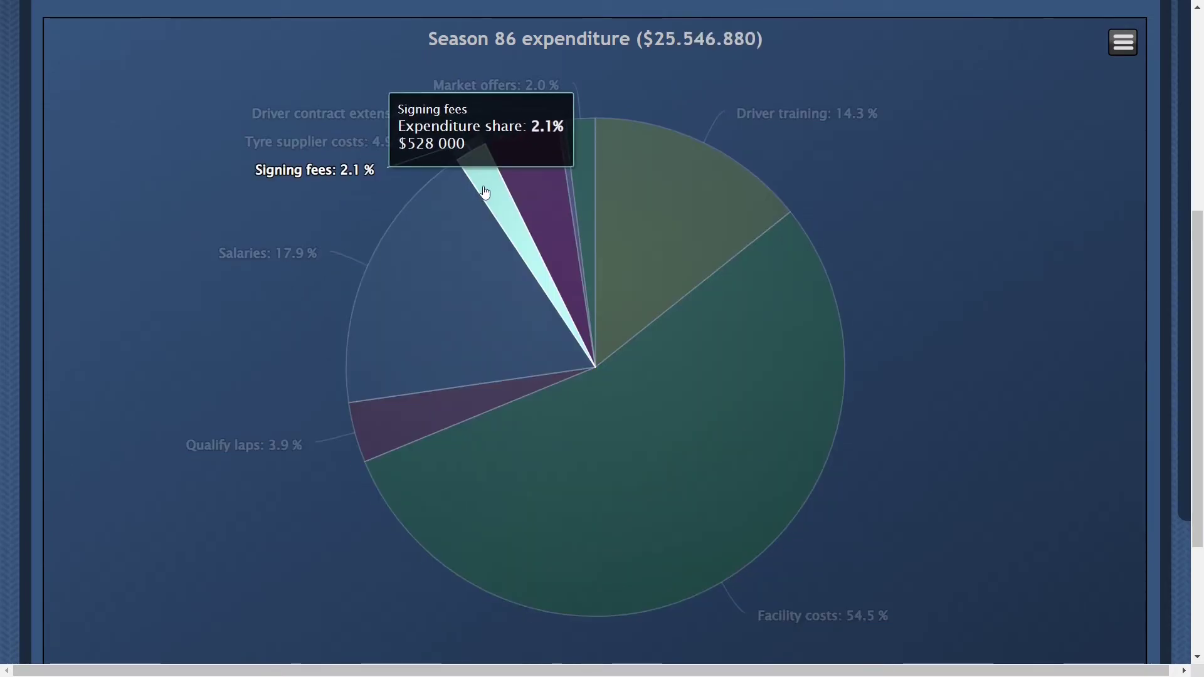
mouse_move(521, 175)
mouse_move(575, 163)
scroll(627, 171, up, 4)
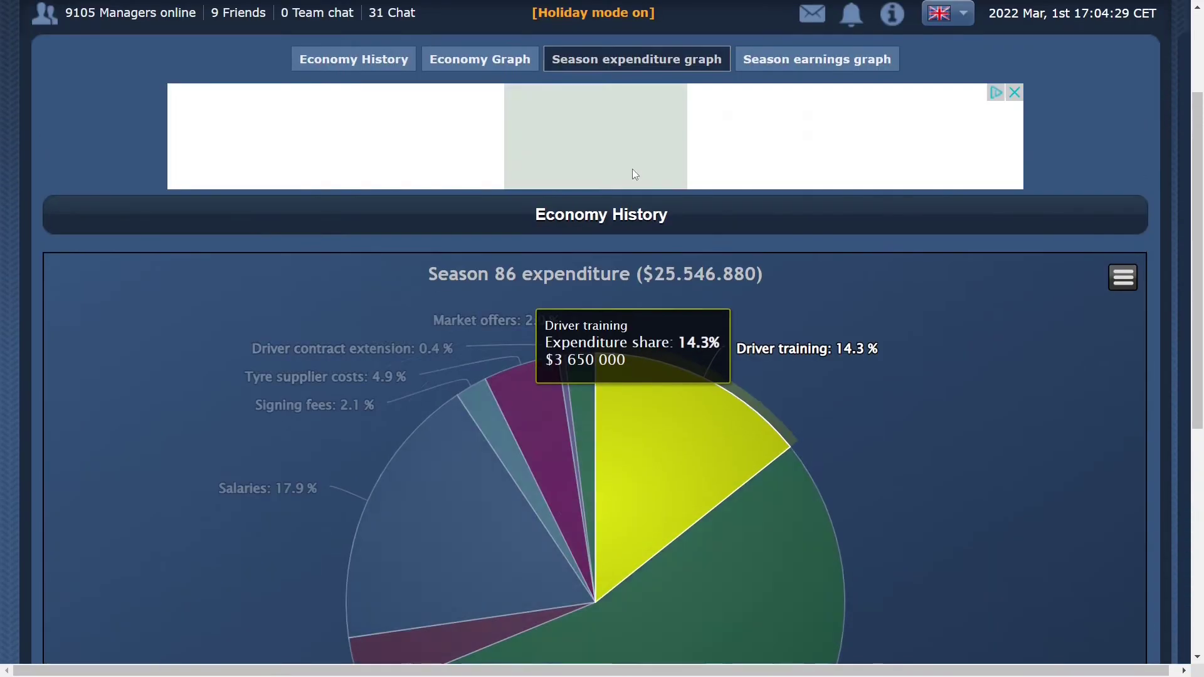
Step: Open the season earnings graph and examine the race position earnings and sponsor money shares
click(752, 58)
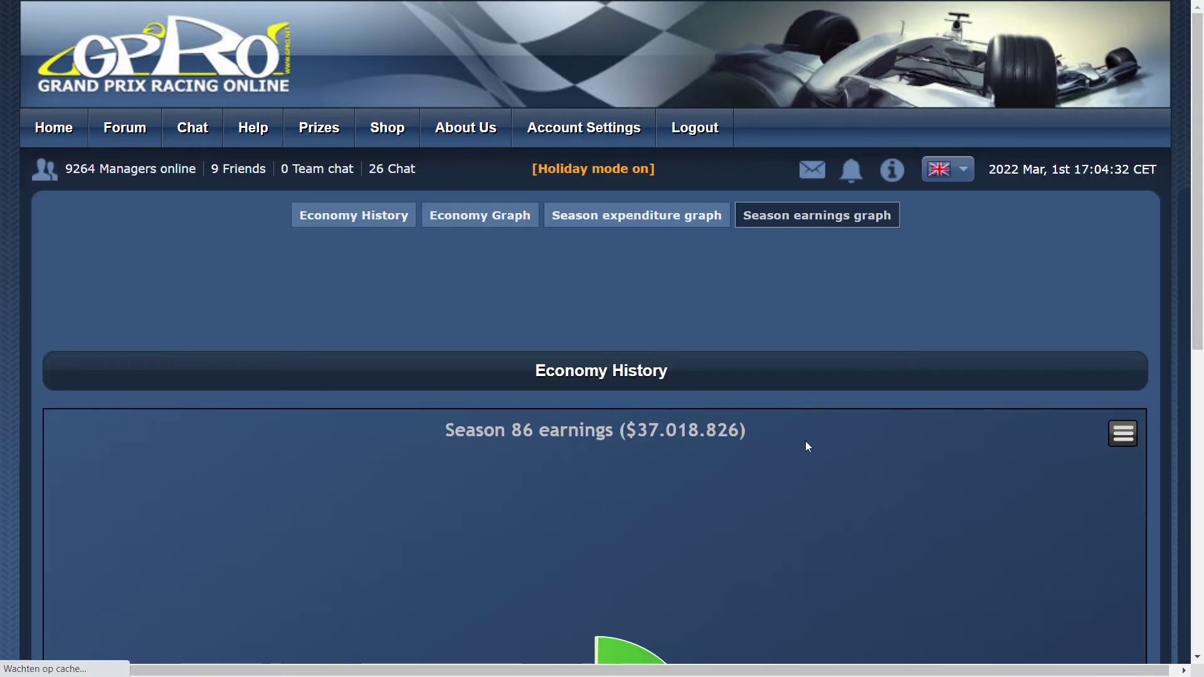
scroll(807, 447, down, 5)
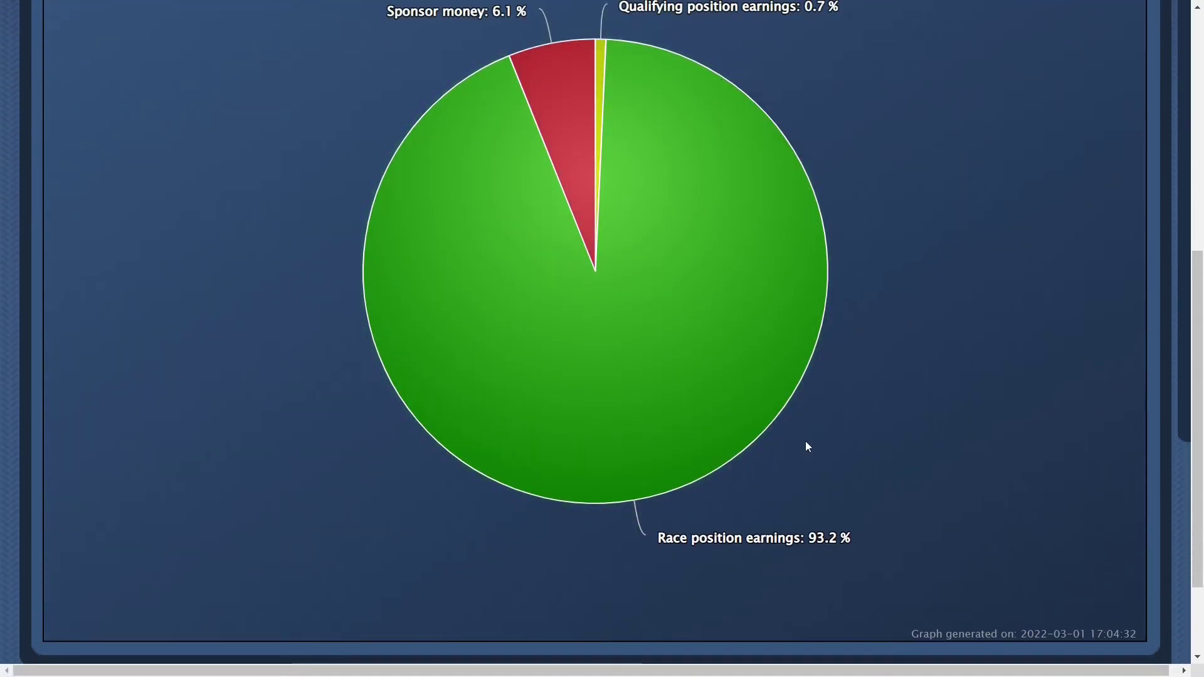
scroll(807, 448, up, 3)
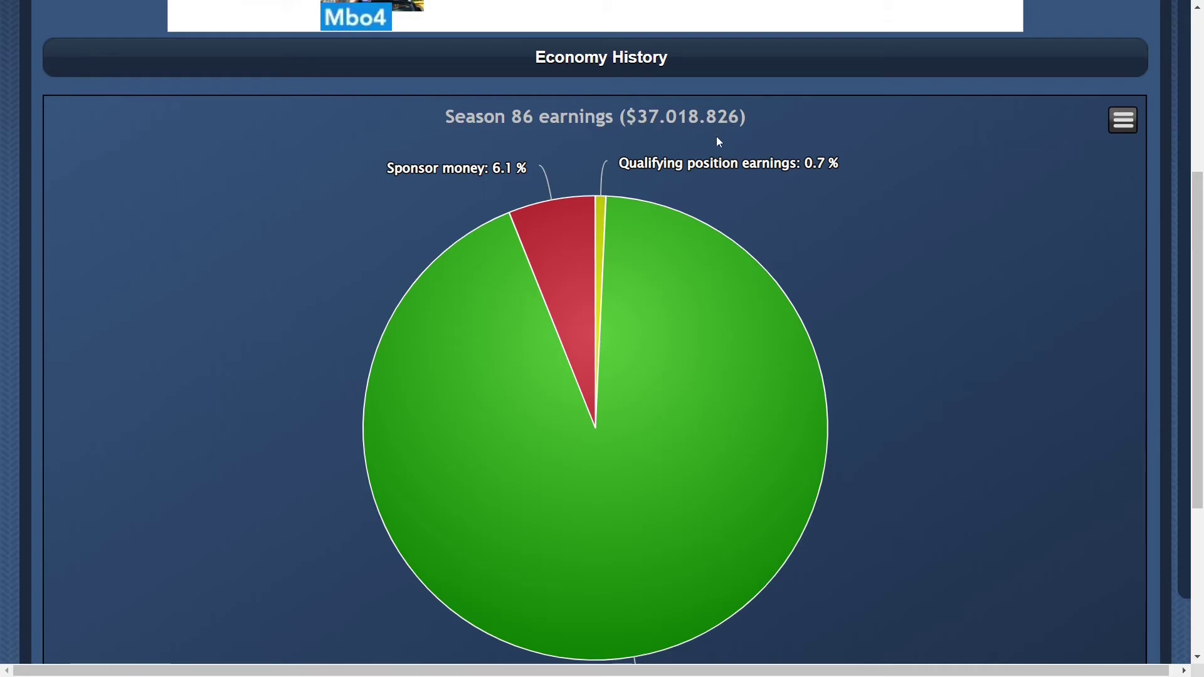
mouse_move(675, 328)
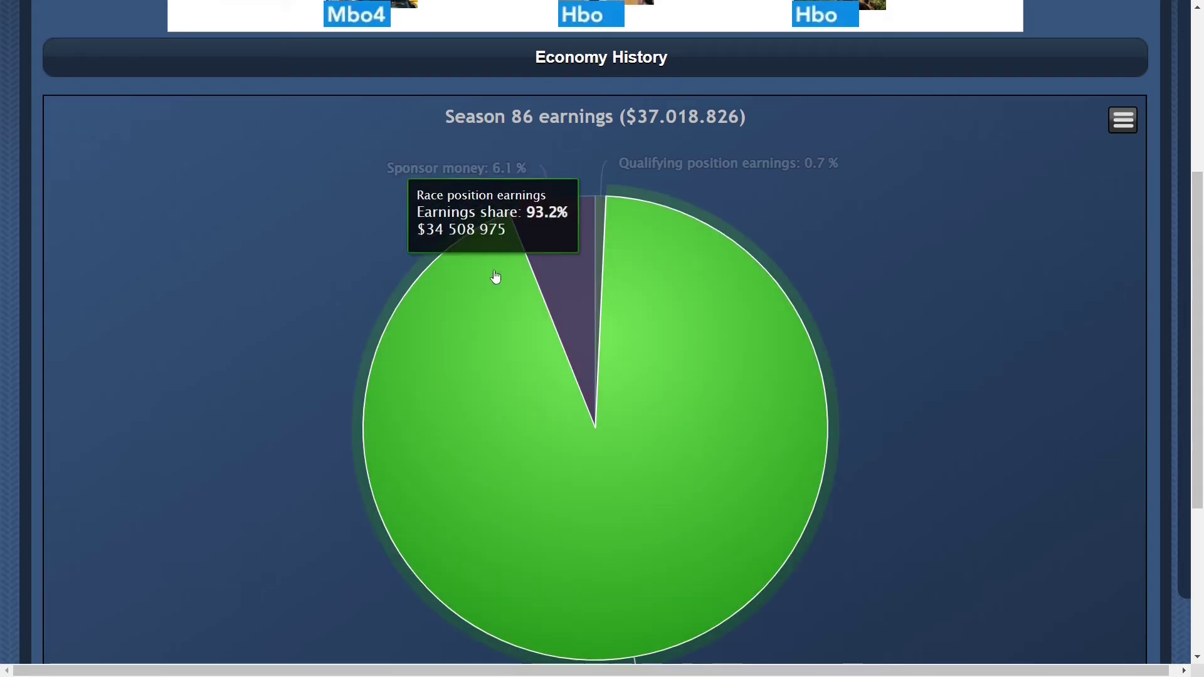
mouse_move(575, 252)
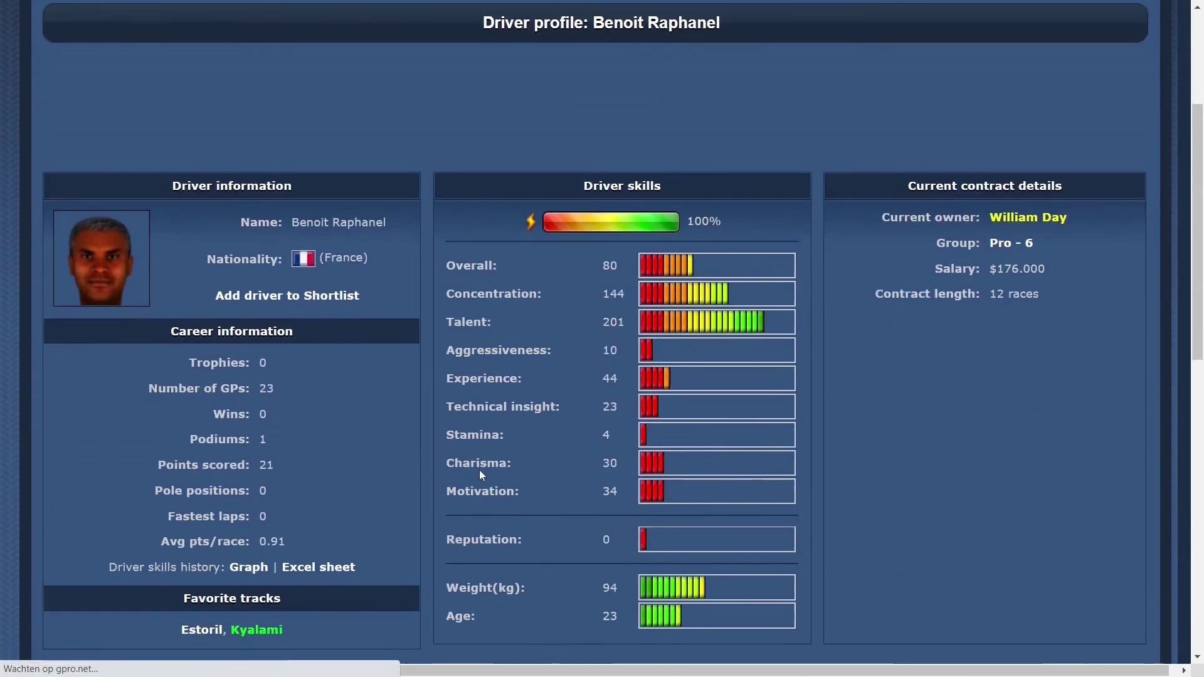
Step: Review the driver's skill ratings on the profile page, including stamina, and leave the profile
scroll(479, 469, down, 1)
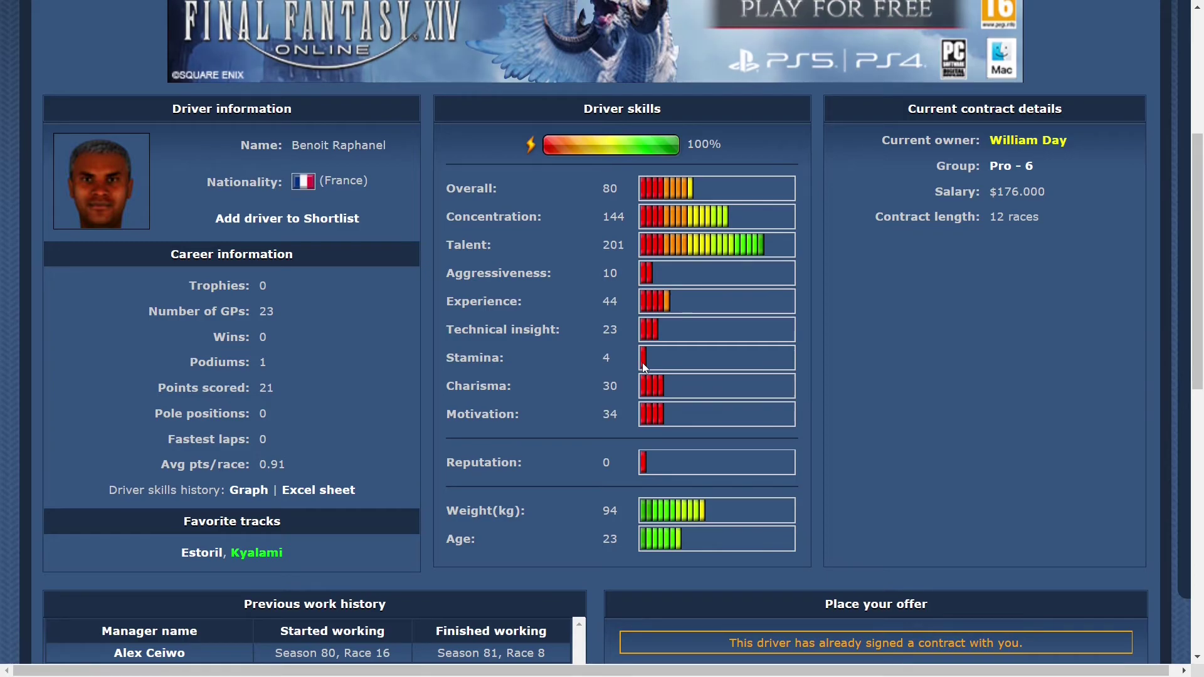
scroll(646, 367, up, 5)
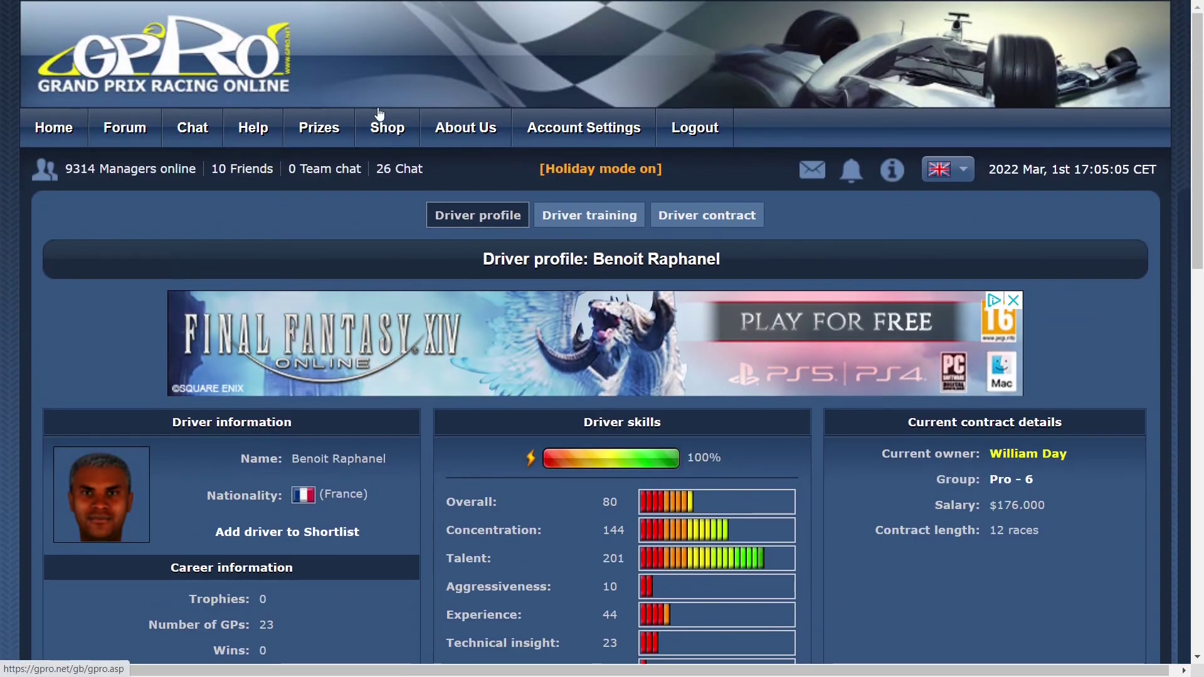
key(alt+Left)
Step: On the staff and facilities page, check the maximum training level against the stress handling skill and the facility levels
scroll(426, 355, down, 6)
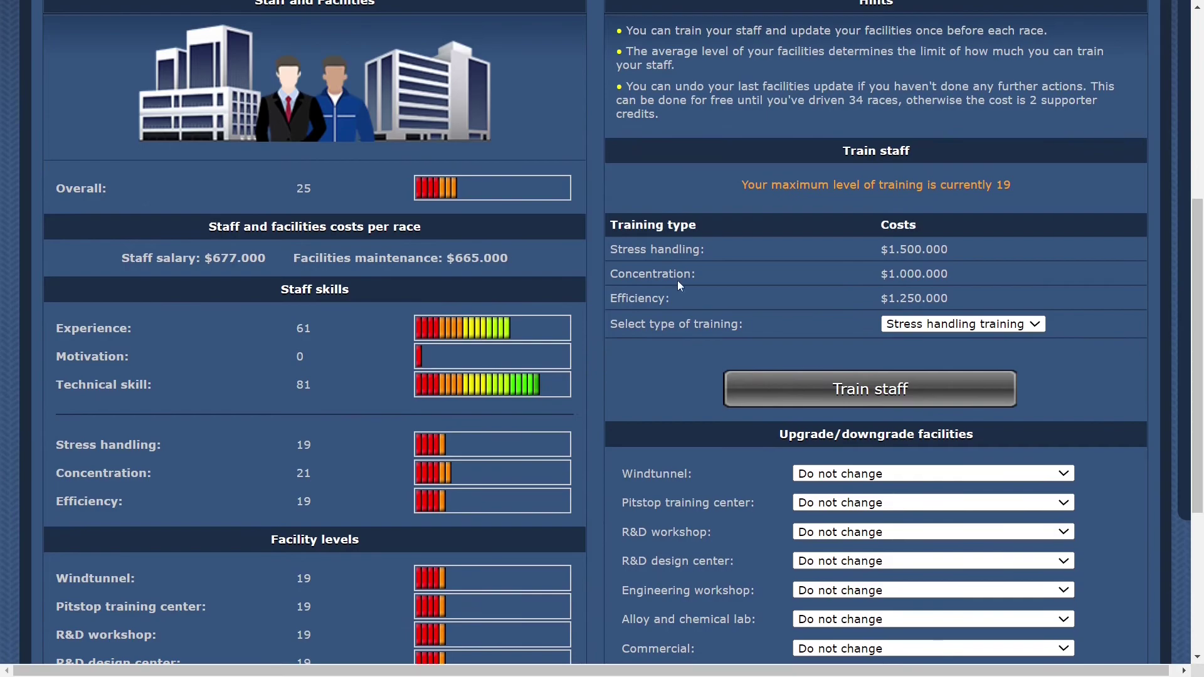
drag(1028, 189, 688, 188)
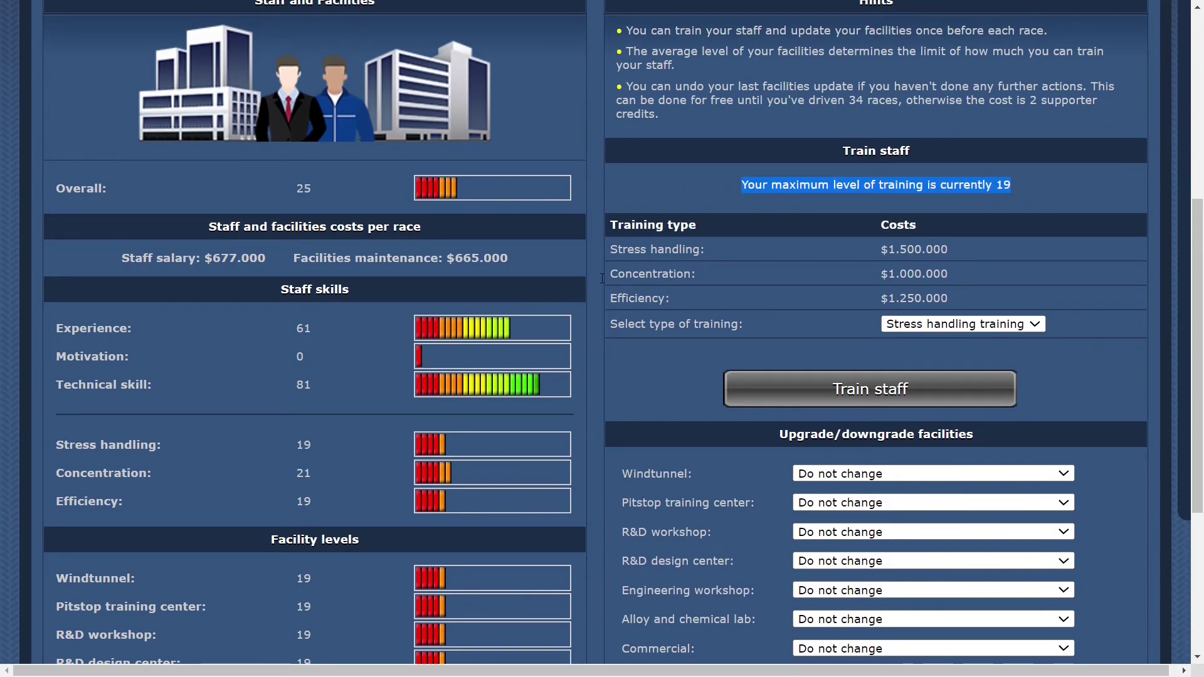
drag(314, 444, 305, 444)
scroll(304, 442, down, 4)
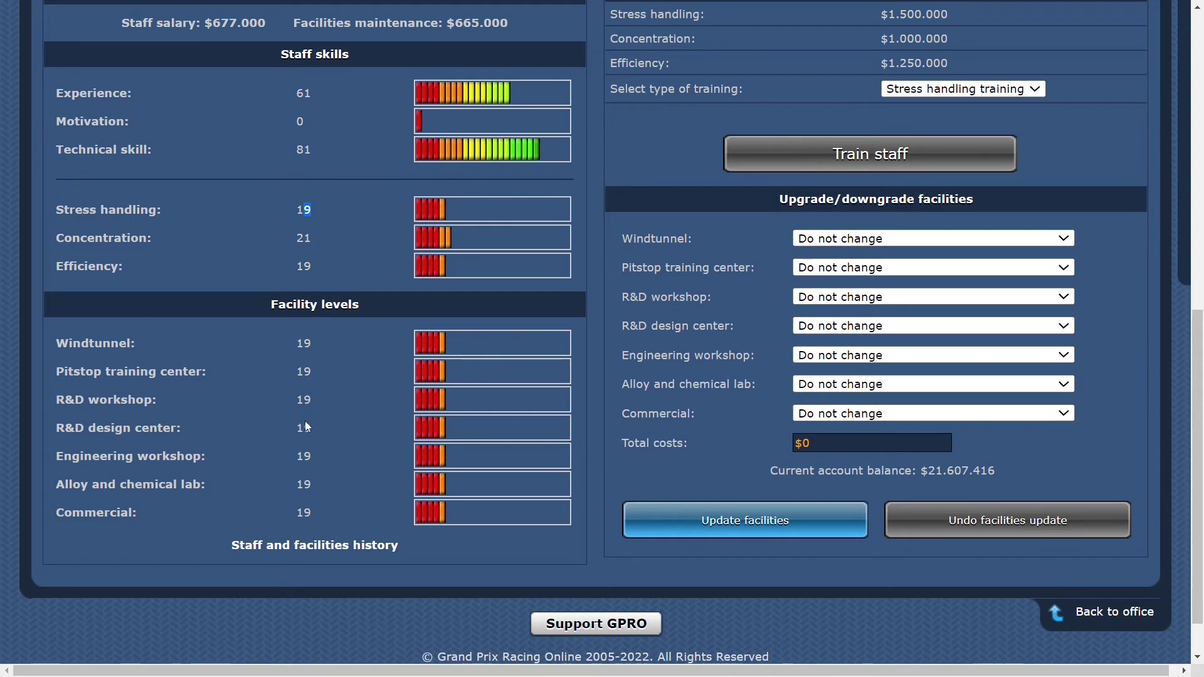
scroll(307, 426, up, 1)
click(348, 309)
scroll(352, 322, up, 1)
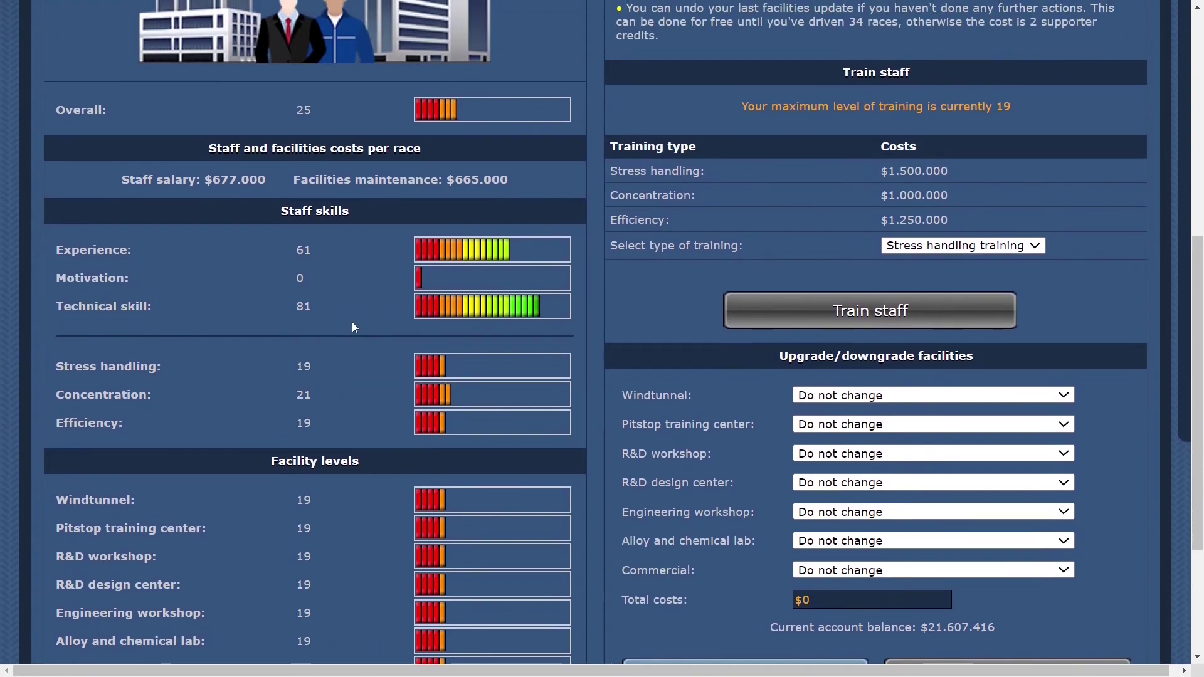
scroll(353, 323, up, 1)
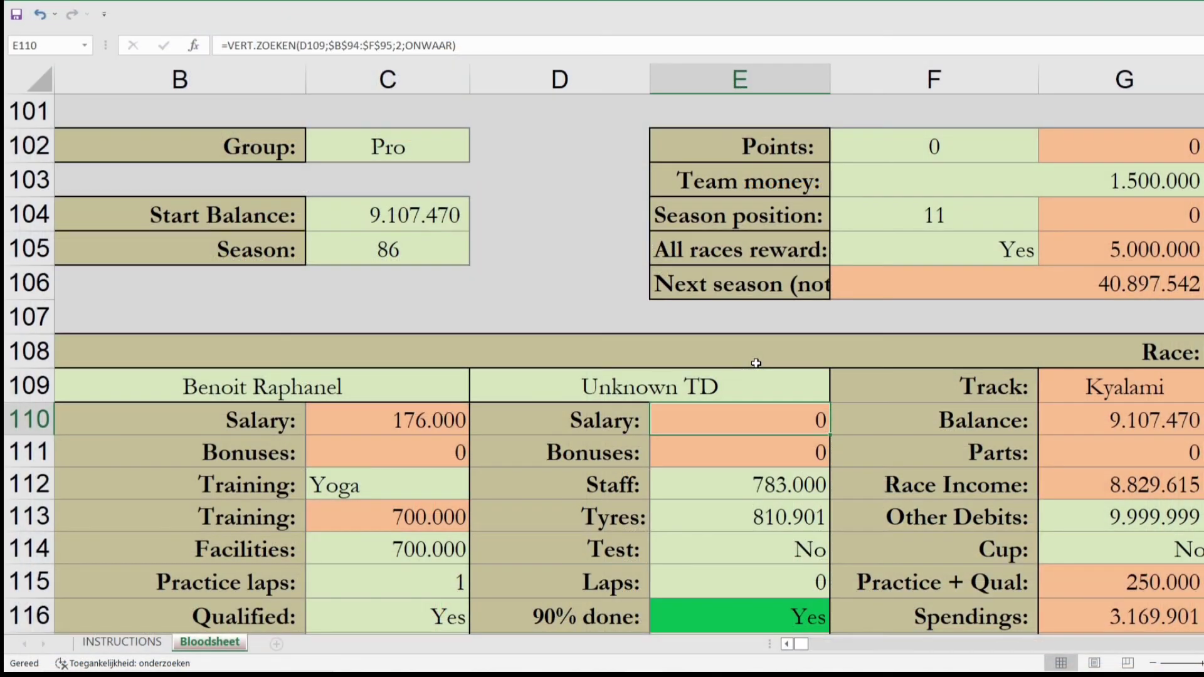
Step: In the Excel planner, go through the race blocks from Kyalami to Kaunas, checking each race's staff and tyre costs
key(Down)
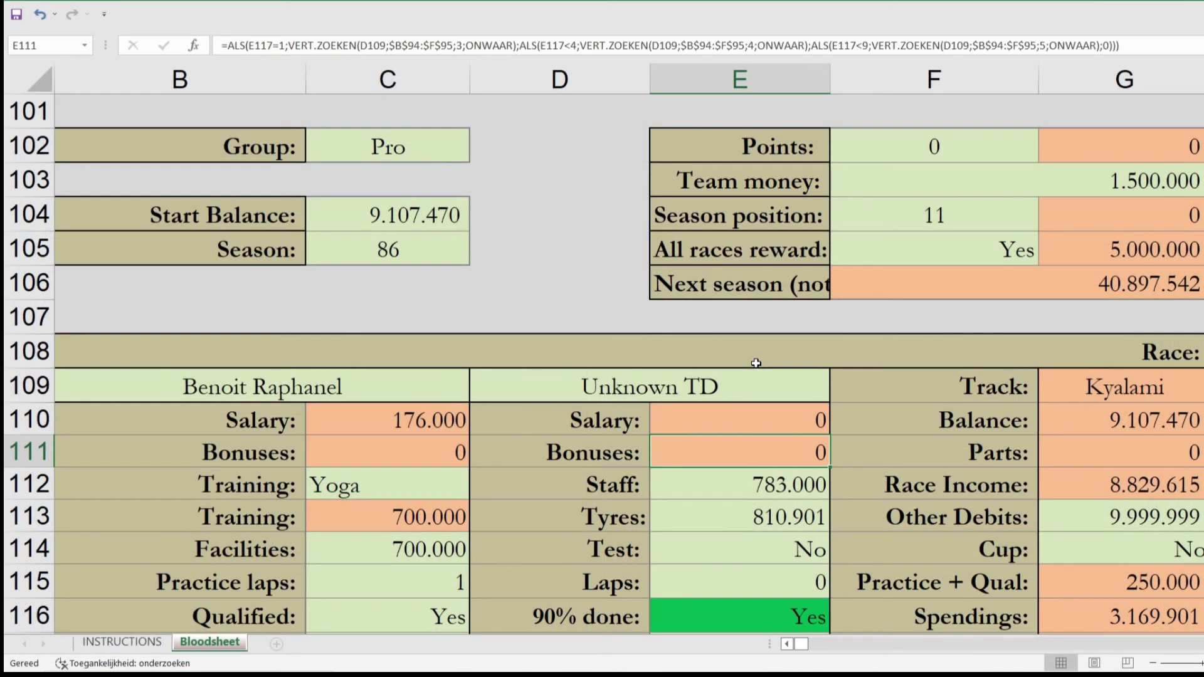
key(Down)
key(Down)
key(Down)
key(Down)
key(Down)
key(Down)
key(Down)
key(Down)
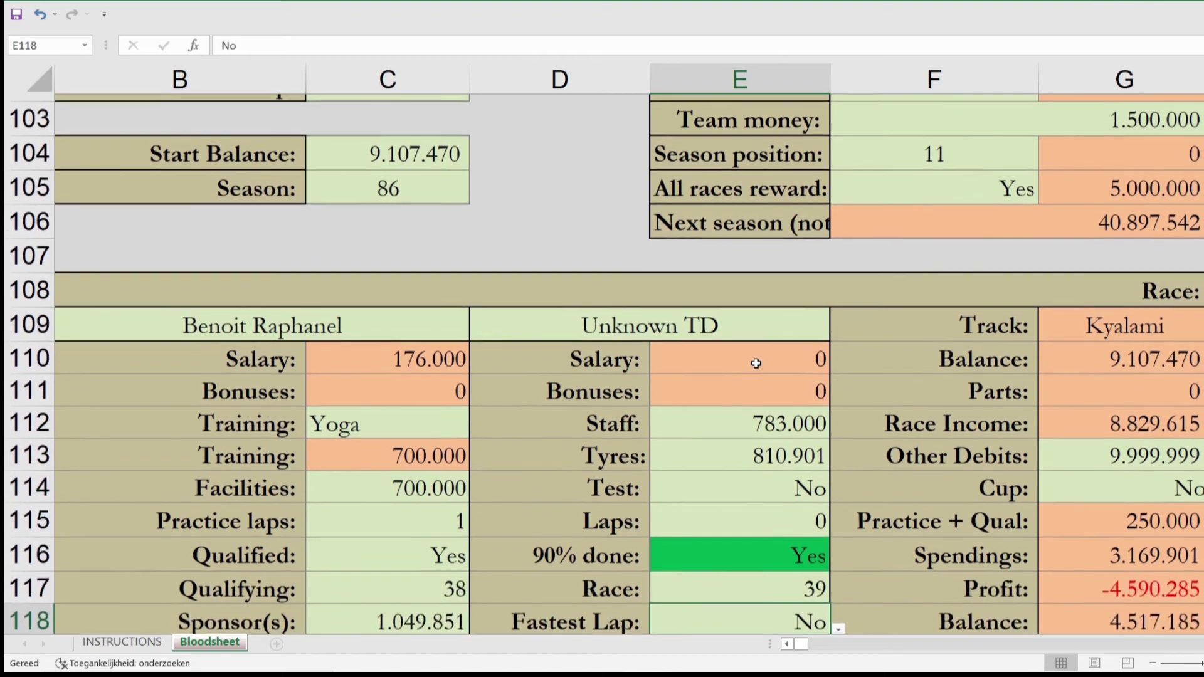
key(Down)
key(Down)
key(Down)
key(Down)
key(Down)
key(Down)
key(Down)
key(Down)
key(Down)
key(Down)
key(Down)
key(Down)
key(Down)
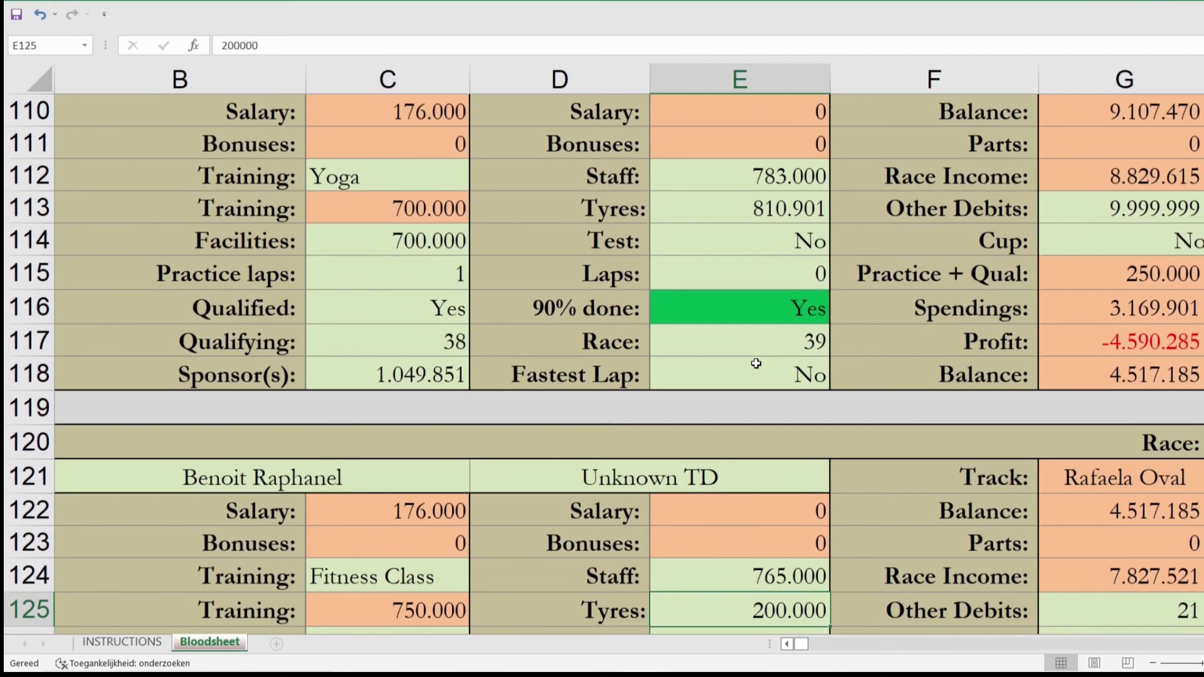
key(Down)
key(Down)
key(Down)
key(Down)
key(Down)
key(Down)
key(Down)
key(Down)
key(Down)
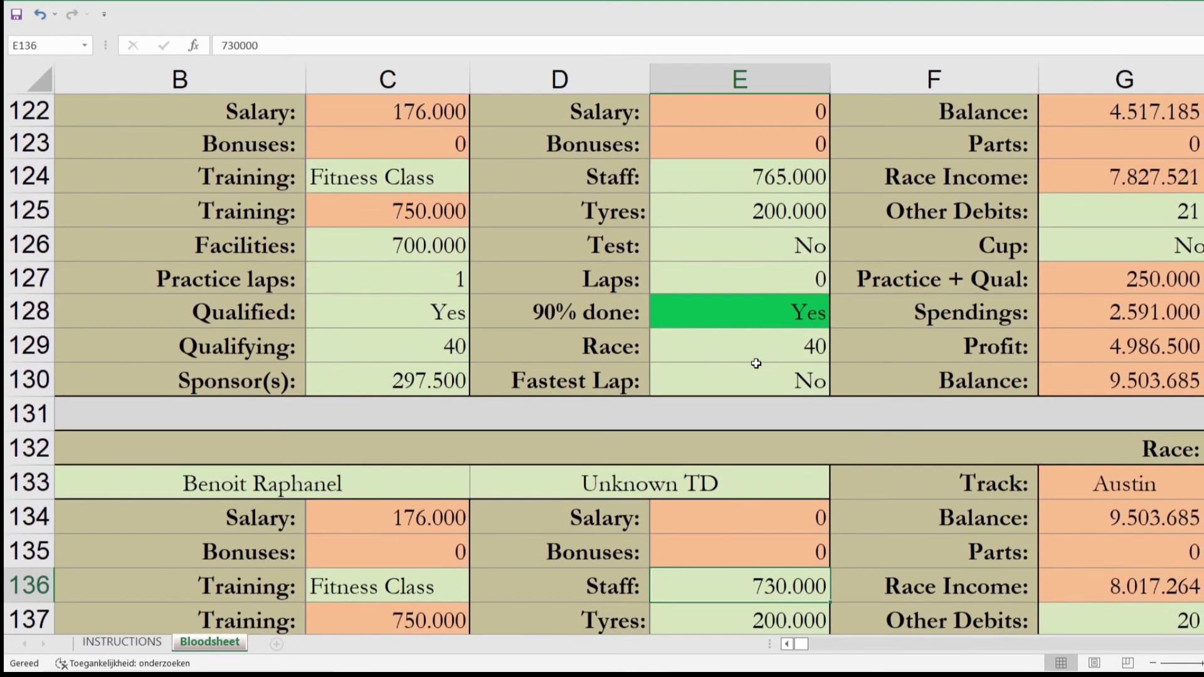
key(Down)
key(Down)
key(Down)
key(Down)
key(Down)
key(Down)
key(Down)
key(Down)
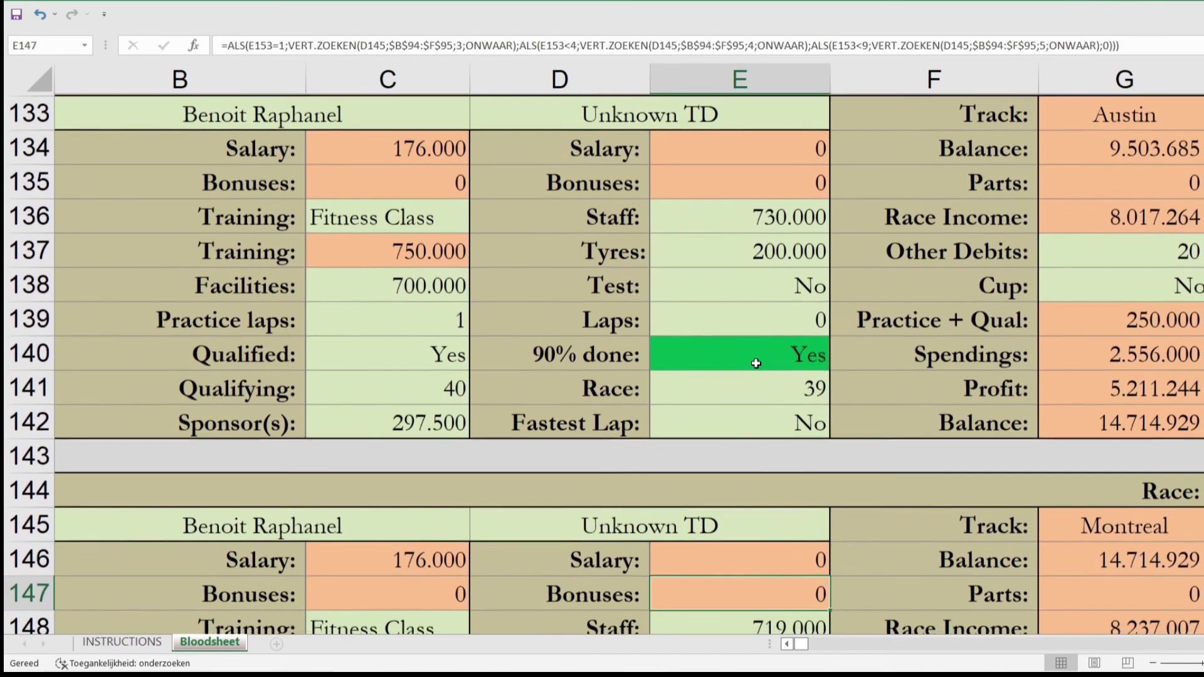
key(Down)
key(Down)
key(Down)
key(Down)
key(Down)
key(Down)
key(Down)
key(Down)
key(Down)
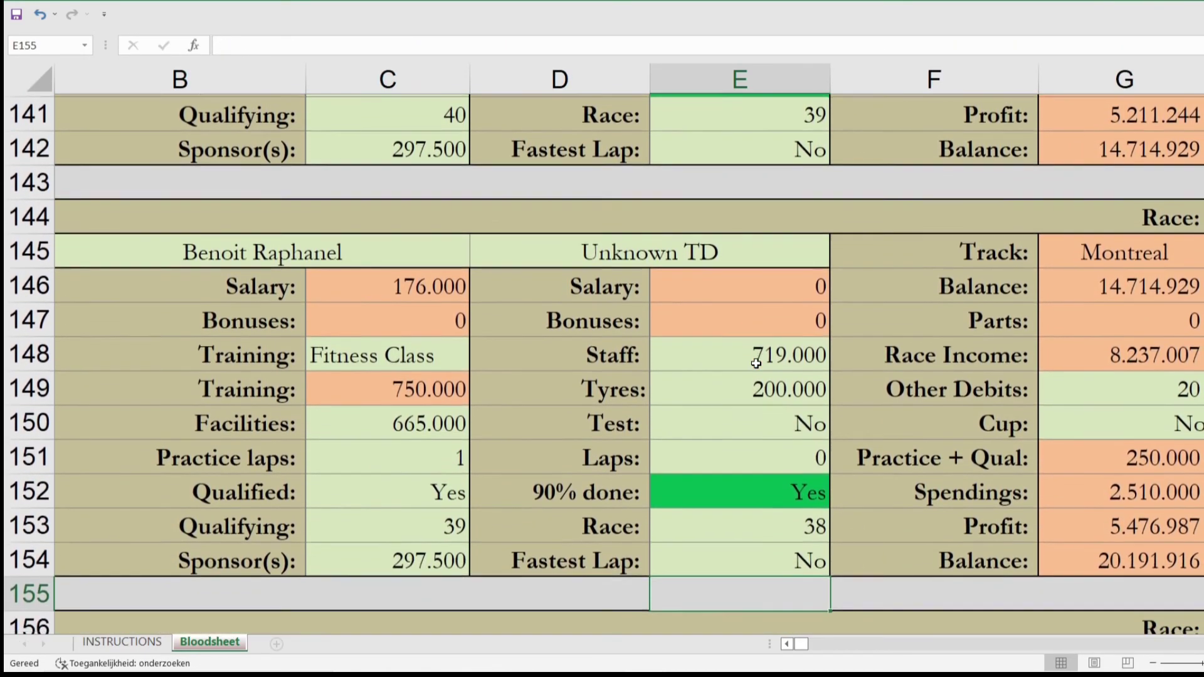
key(Down)
key(Down)
key(Down)
key(Down)
key(Down)
key(Down)
key(Down)
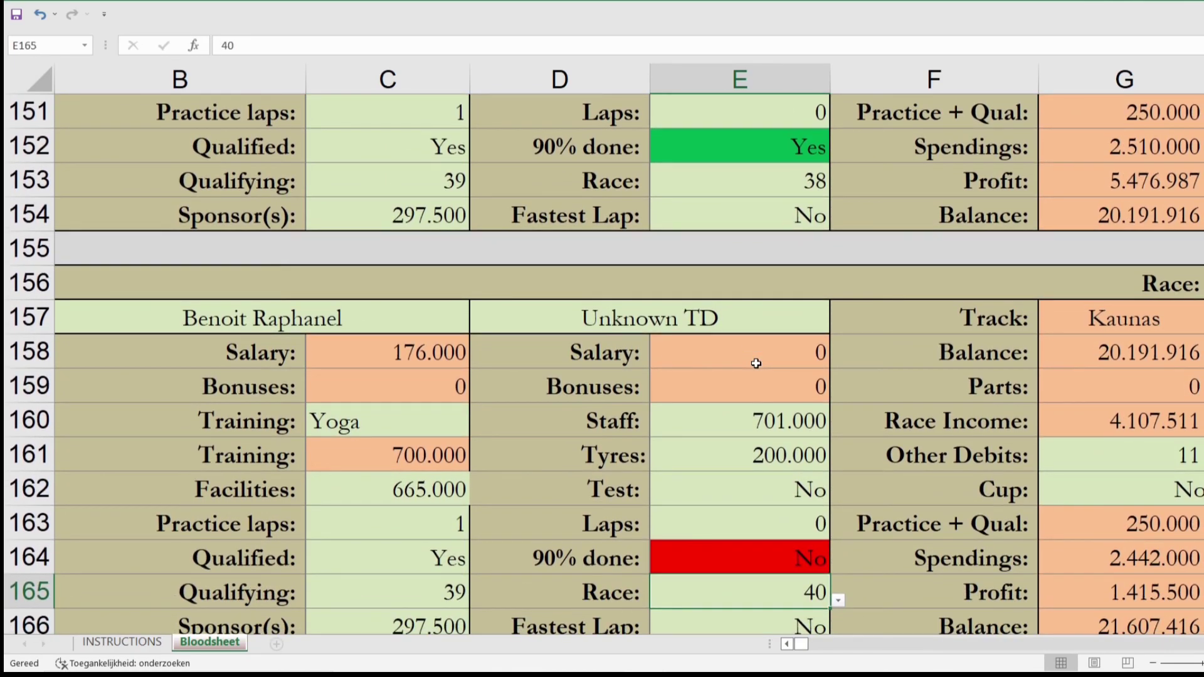
Step: Return to the season summary above the race blocks and select the next-season balance
scroll(756, 364, up, 14)
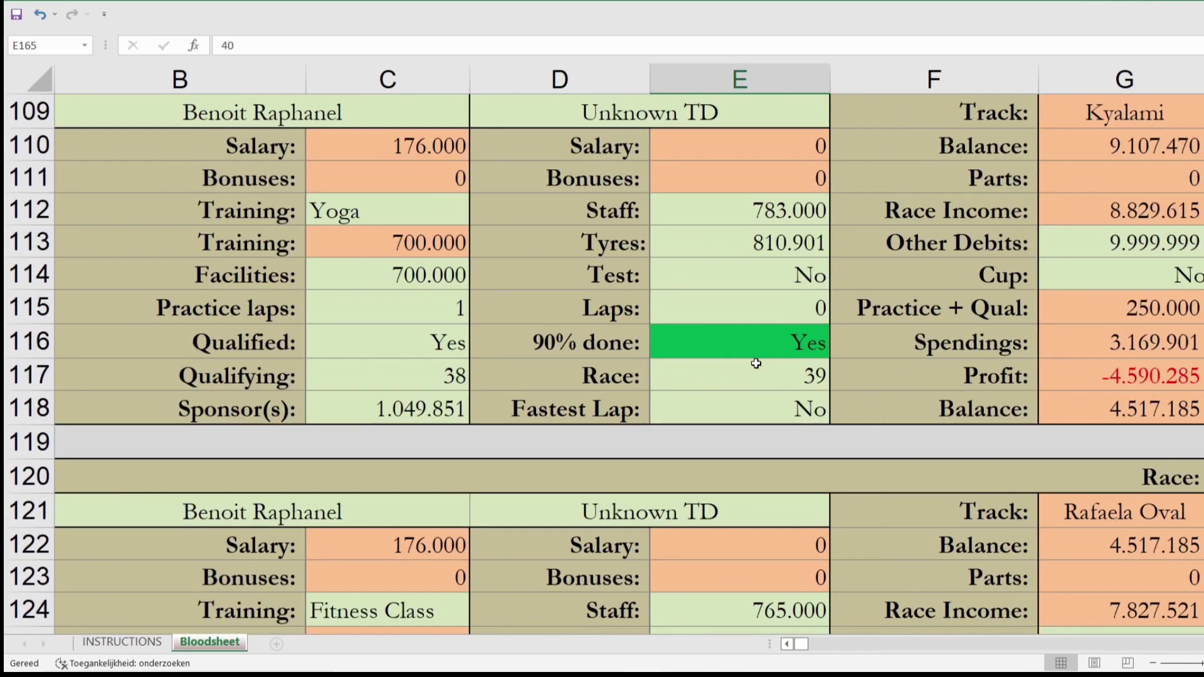
scroll(756, 364, up, 6)
scroll(756, 364, down, 2)
click(1020, 407)
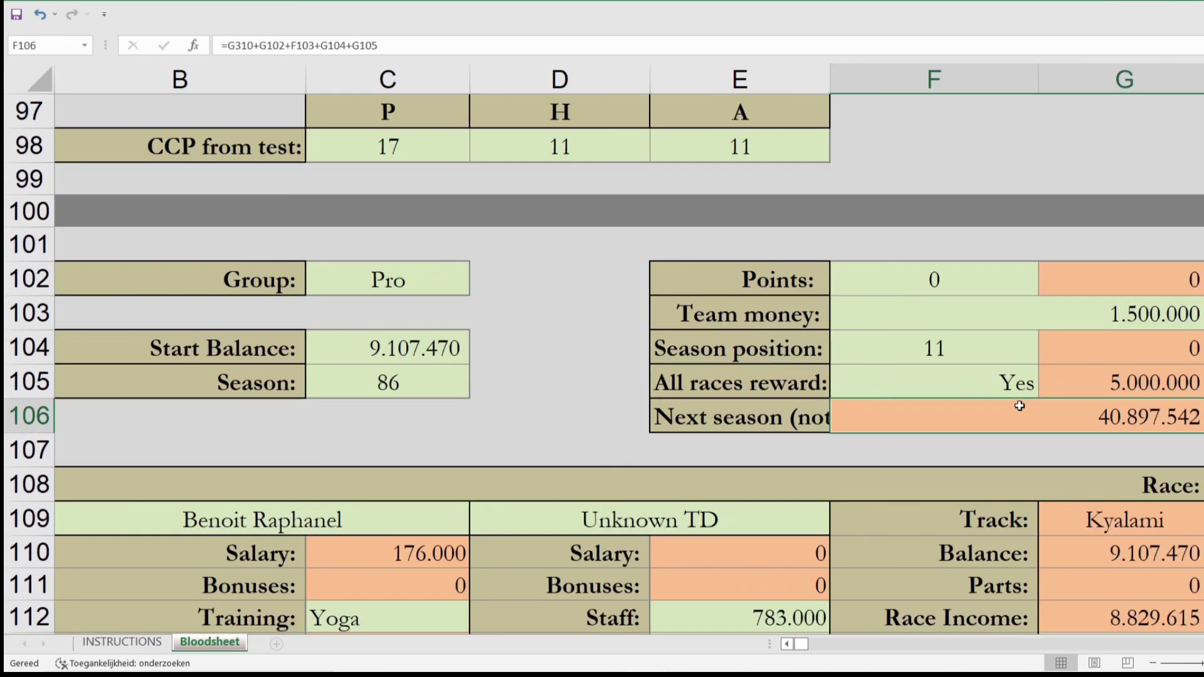